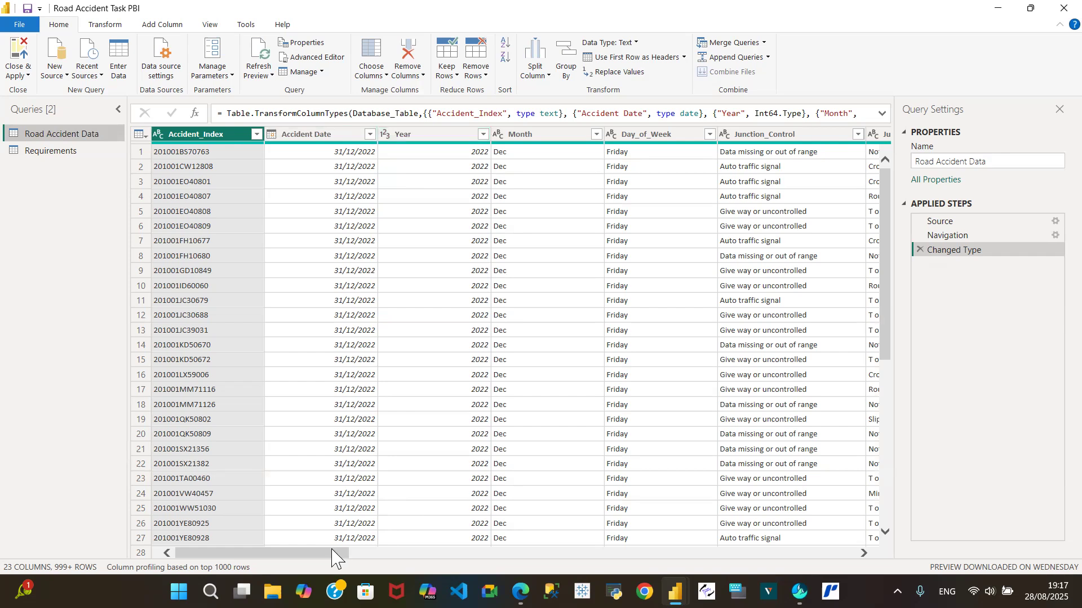
Step: Review the Road Accident Data columns and read the task overview and business case in the Requirements query
{"action": "left_click_drag", "start_coordinate": [333, 558], "coordinate": [723, 535]}
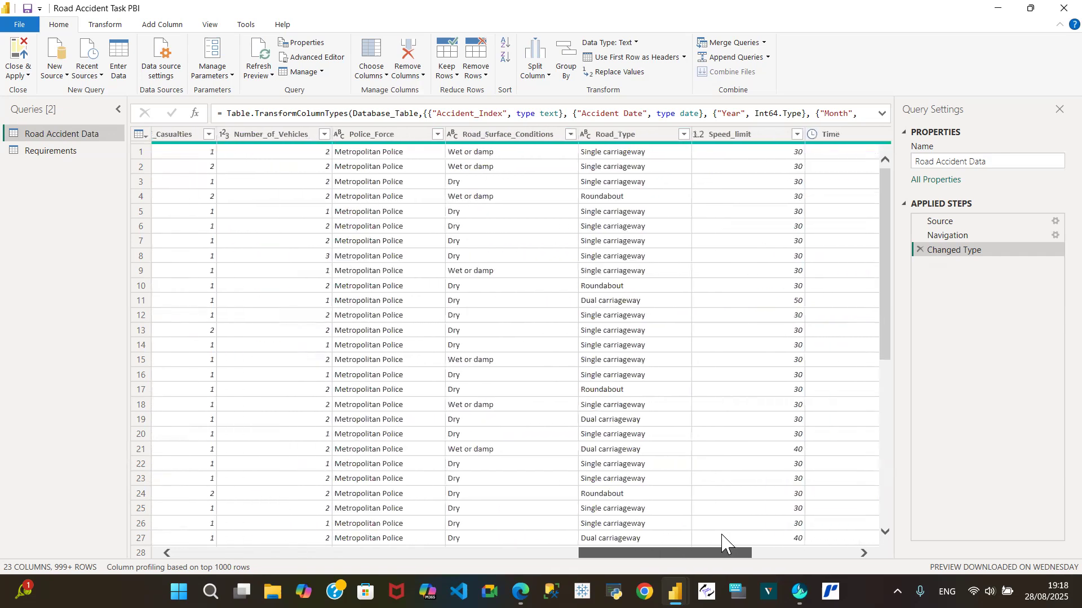
{"action": "left_click_drag", "start_coordinate": [723, 538], "coordinate": [232, 515]}
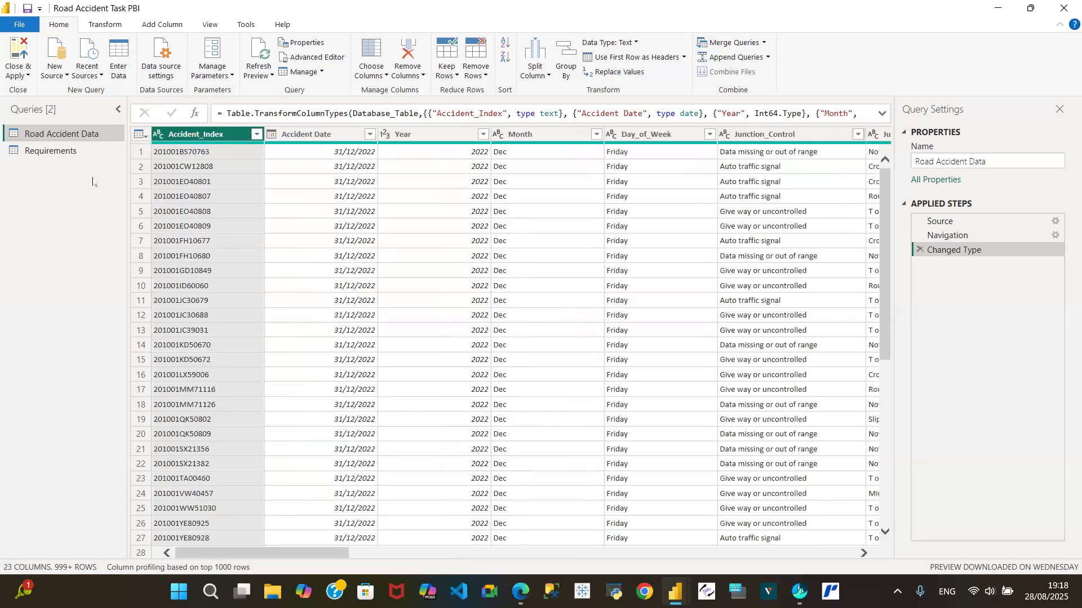
{"action": "left_click", "coordinate": [62, 153]}
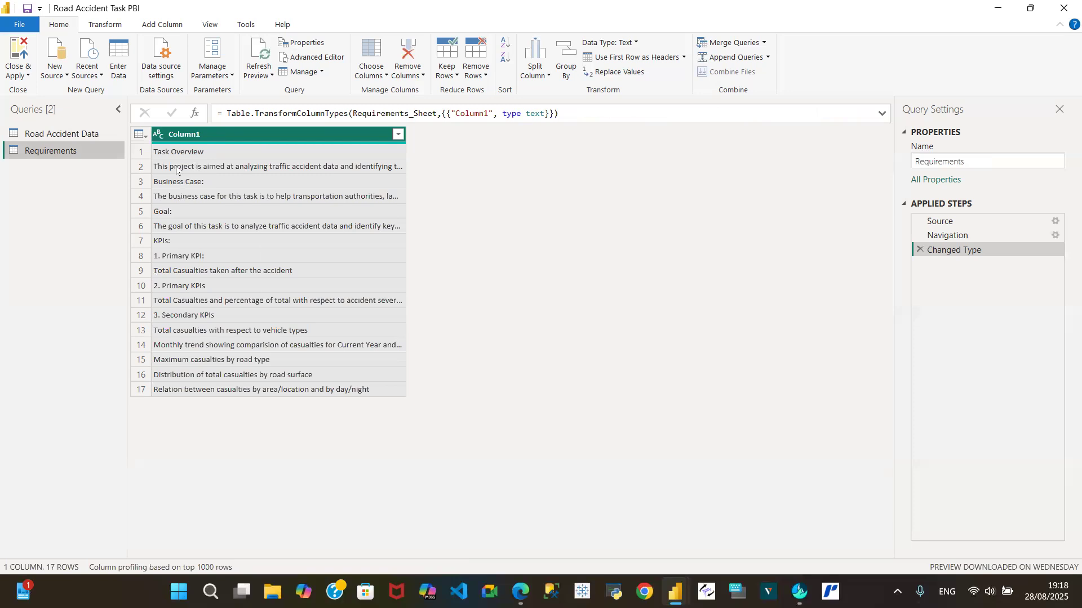
{"action": "left_click", "coordinate": [284, 167]}
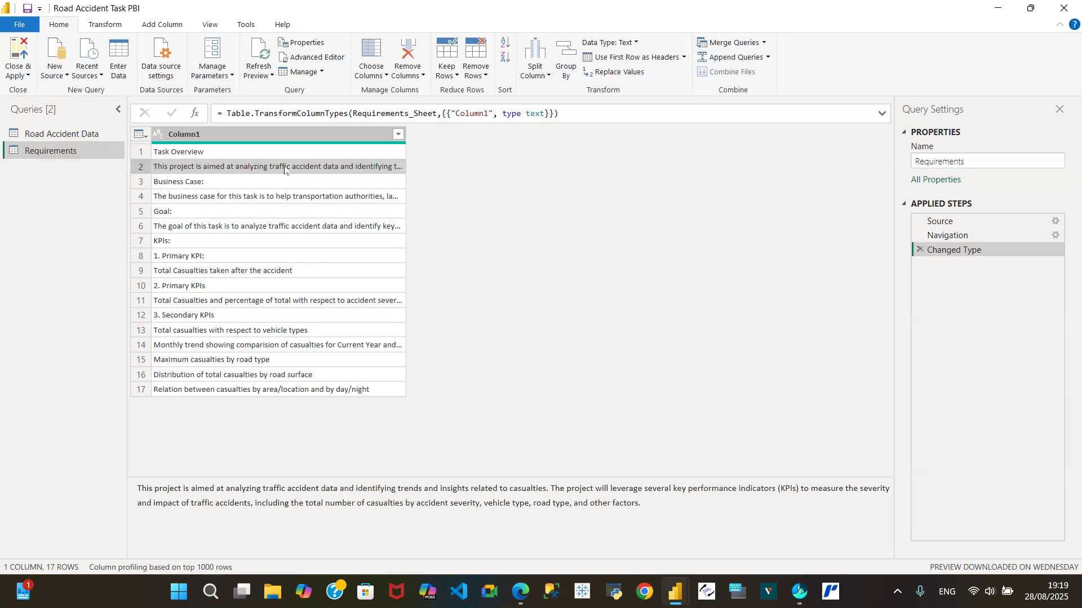
{"action": "left_click", "coordinate": [210, 200]}
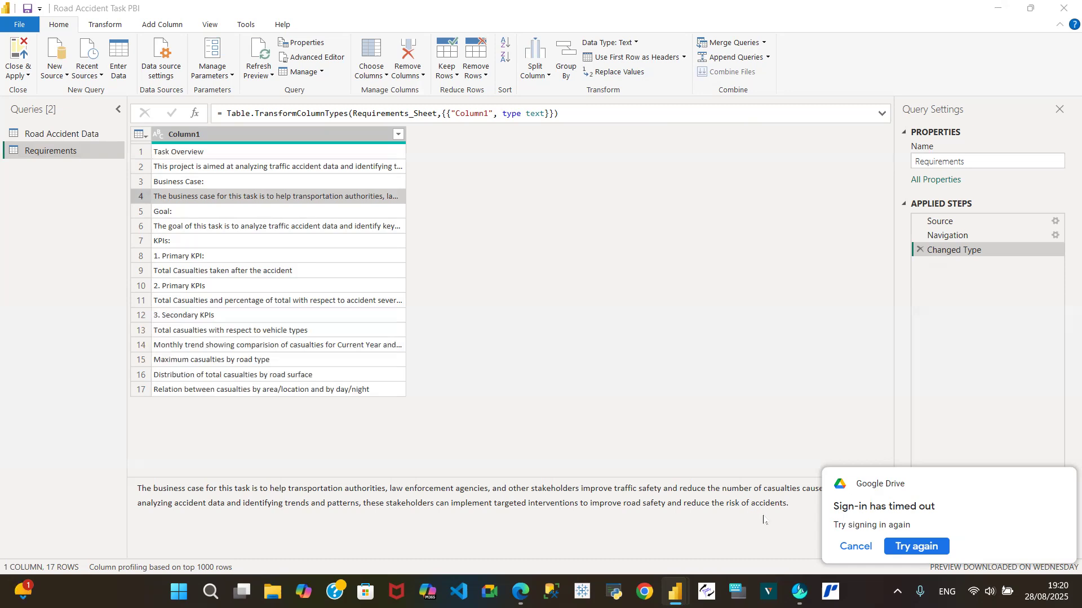
{"action": "left_click", "coordinate": [855, 548]}
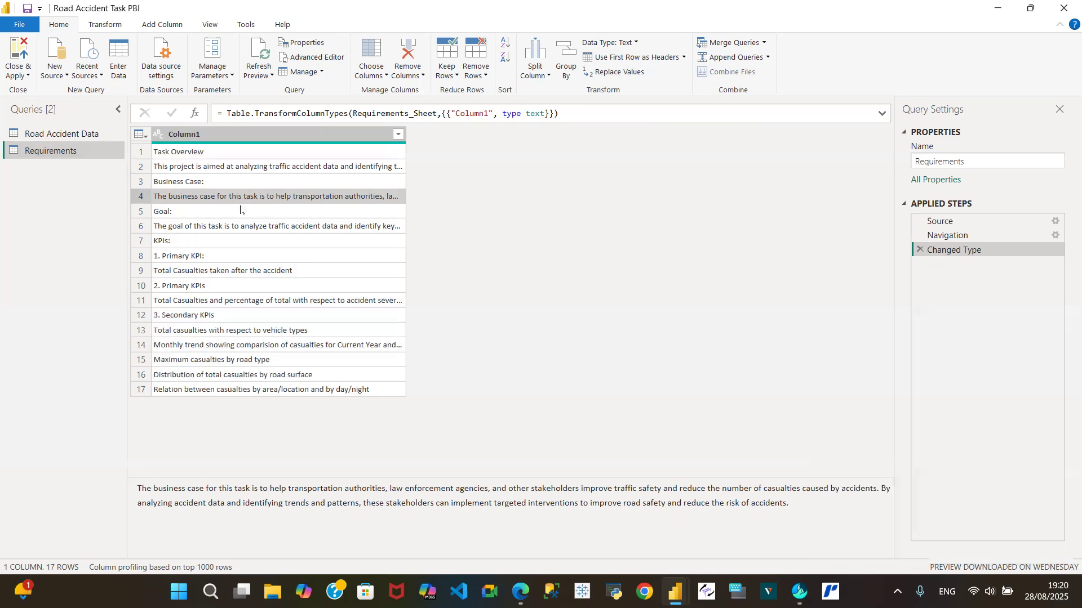
Step: Remove duplicate rows across the whole Road Accident Data table
{"action": "left_click", "coordinate": [80, 134]}
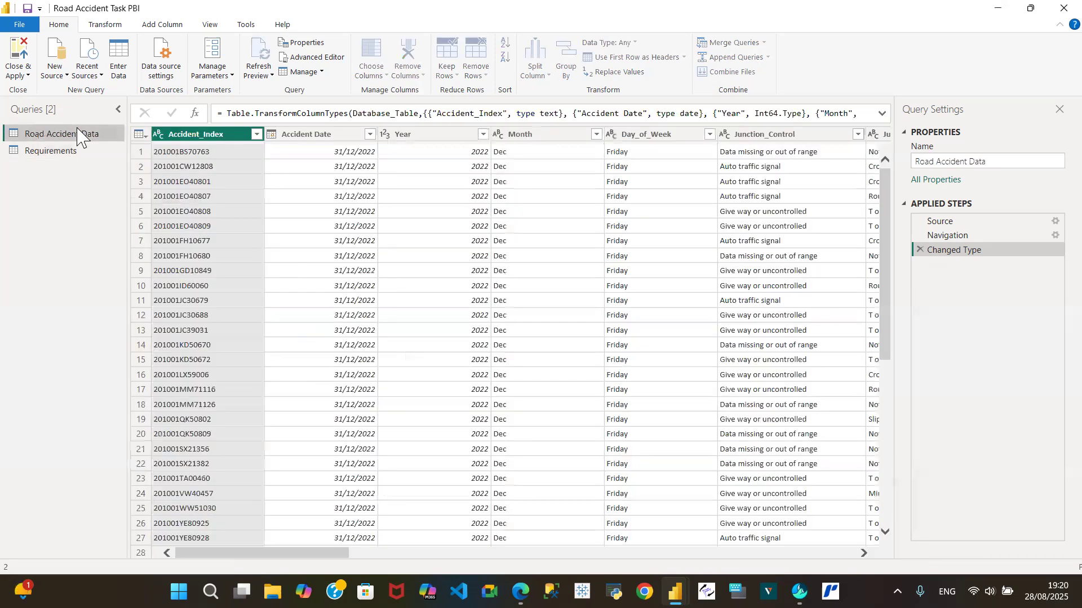
{"action": "left_click", "coordinate": [141, 135]}
{"action": "left_click", "coordinate": [140, 137]}
{"action": "left_click", "coordinate": [139, 136]}
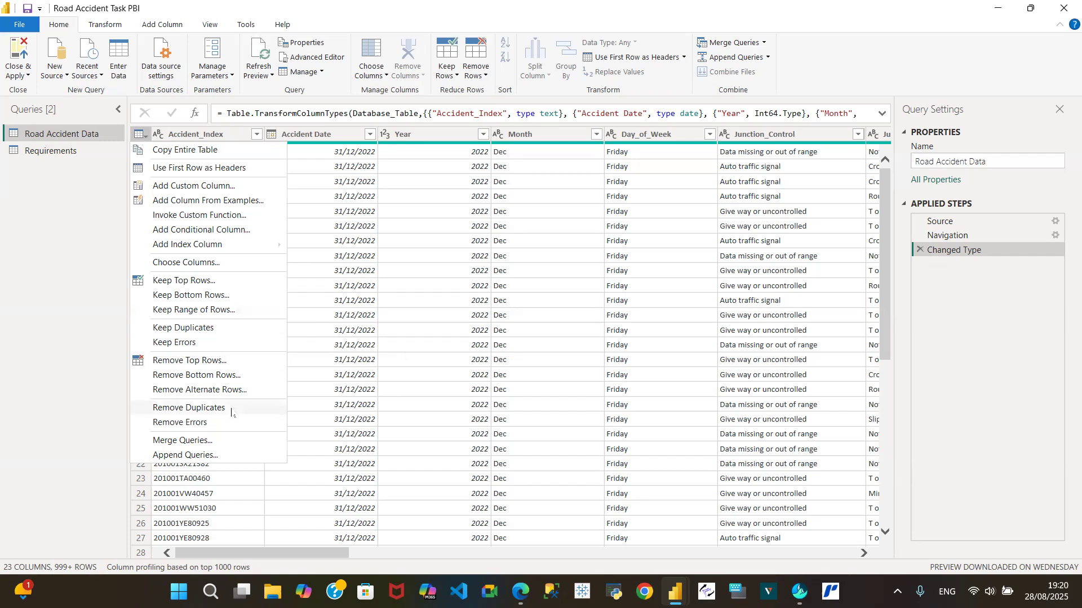
{"action": "left_click", "coordinate": [205, 408]}
{"action": "left_click", "coordinate": [200, 409]}
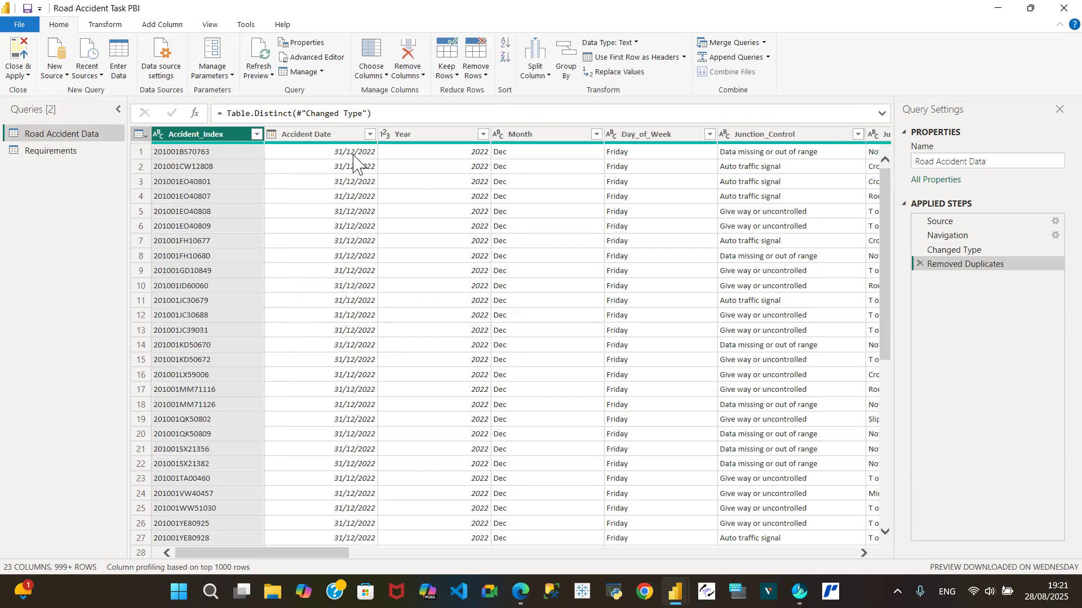
{"action": "double_click", "coordinate": [220, 133]}
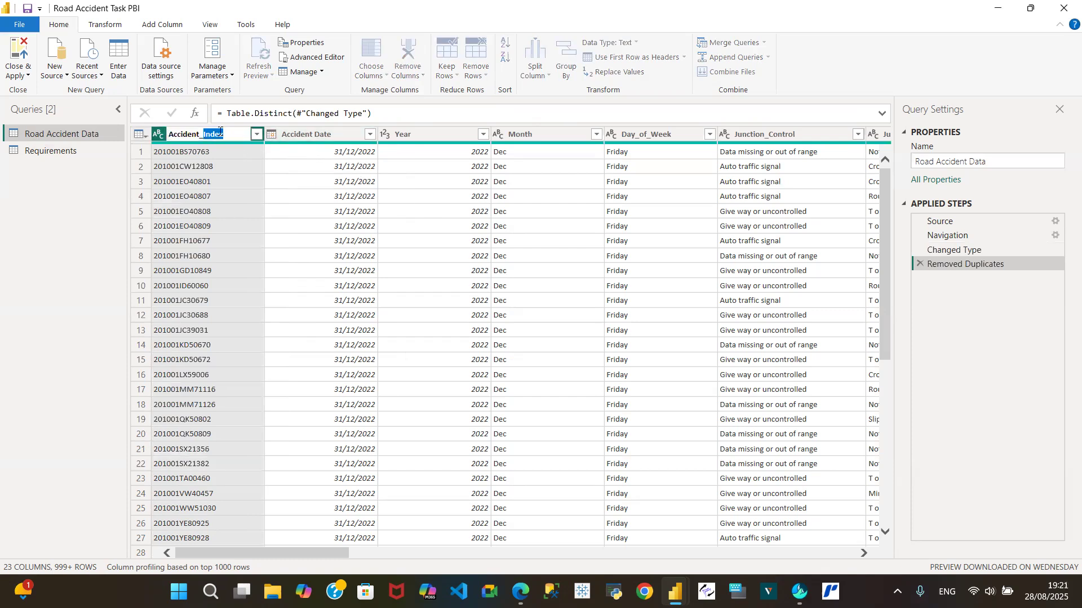
{"action": "left_click", "coordinate": [314, 139]}
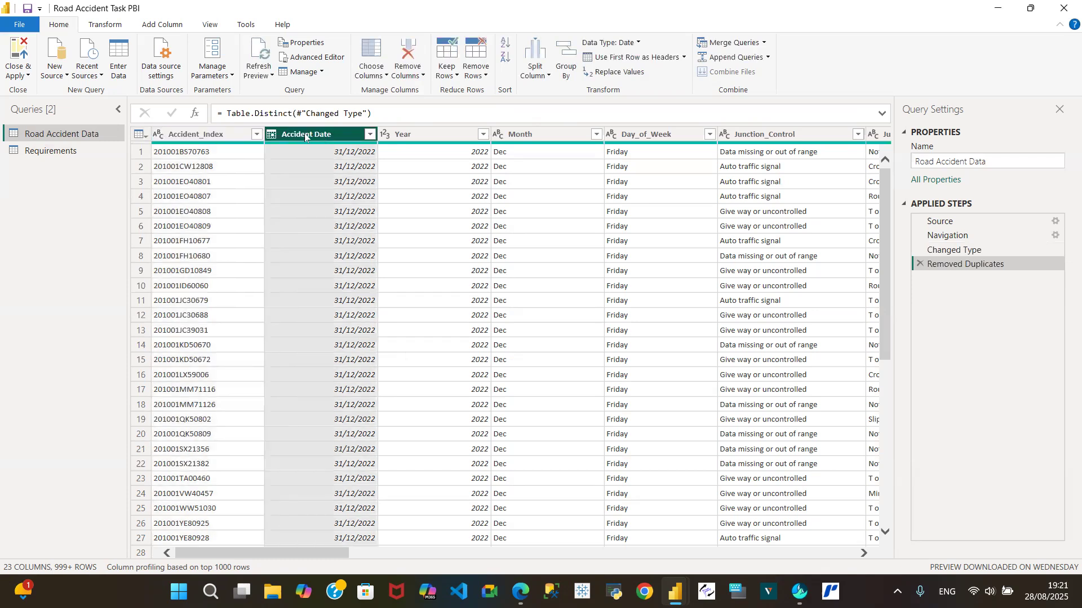
{"action": "right_click", "coordinate": [317, 135]}
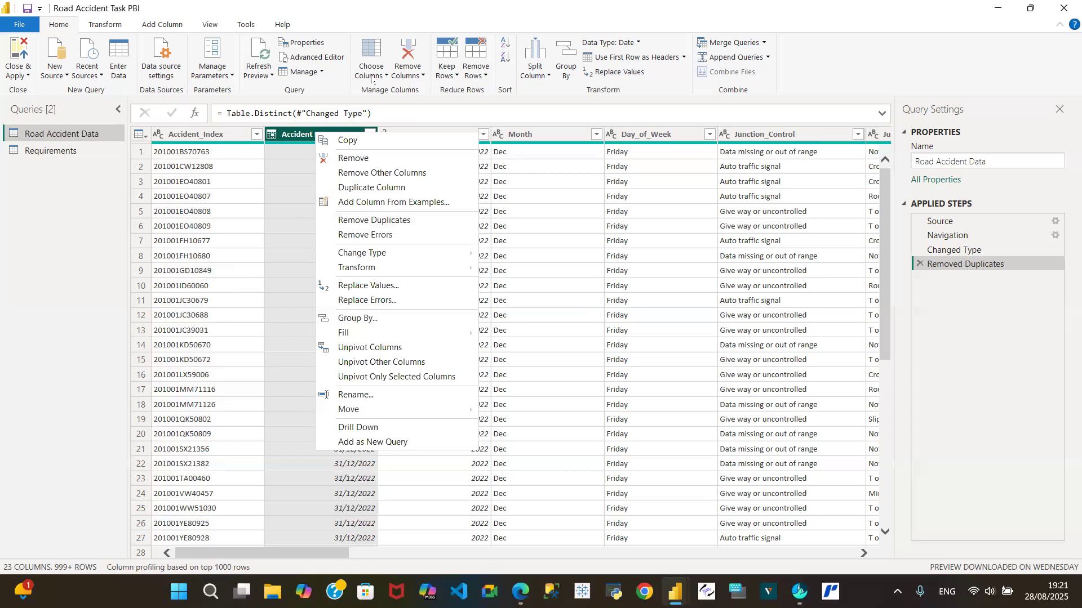
Step: Repeat the duplicate removal on the whole Road Accident Data table and delete the extra applied step
{"action": "left_click", "coordinate": [141, 139]}
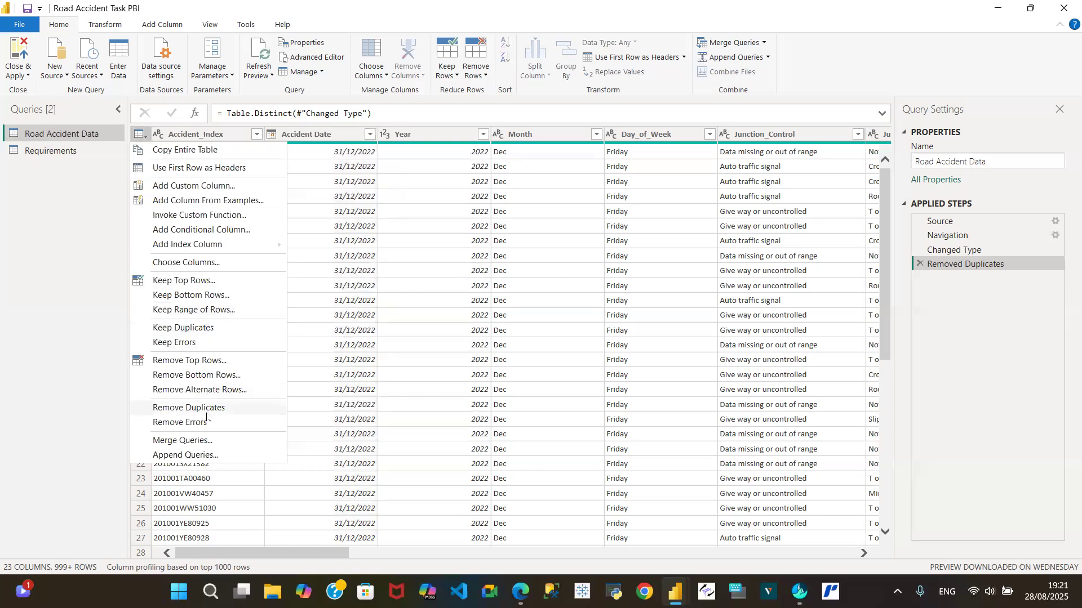
{"action": "left_click", "coordinate": [198, 408]}
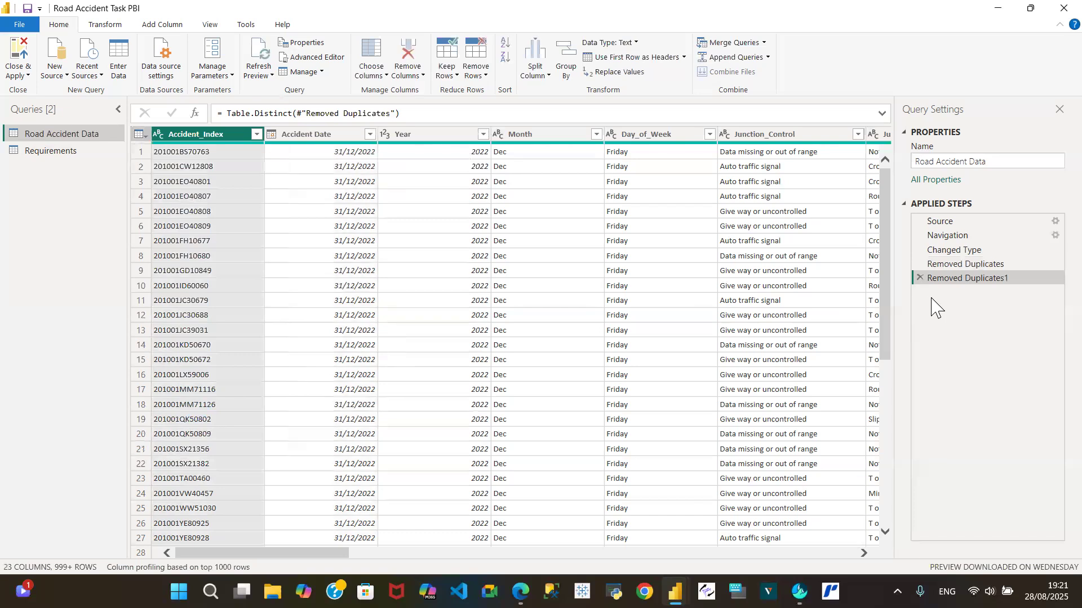
{"action": "left_click", "coordinate": [919, 279]}
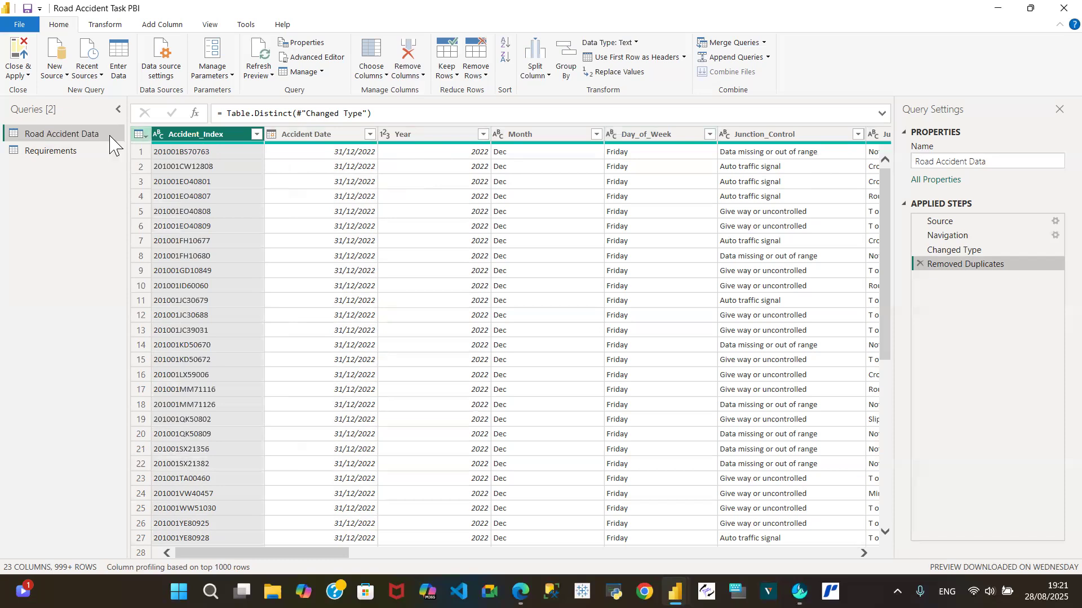
Step: Check the KPIs in the Requirements query and locate the Number_of_Casualties column in Road Accident Data
{"action": "left_click", "coordinate": [65, 150]}
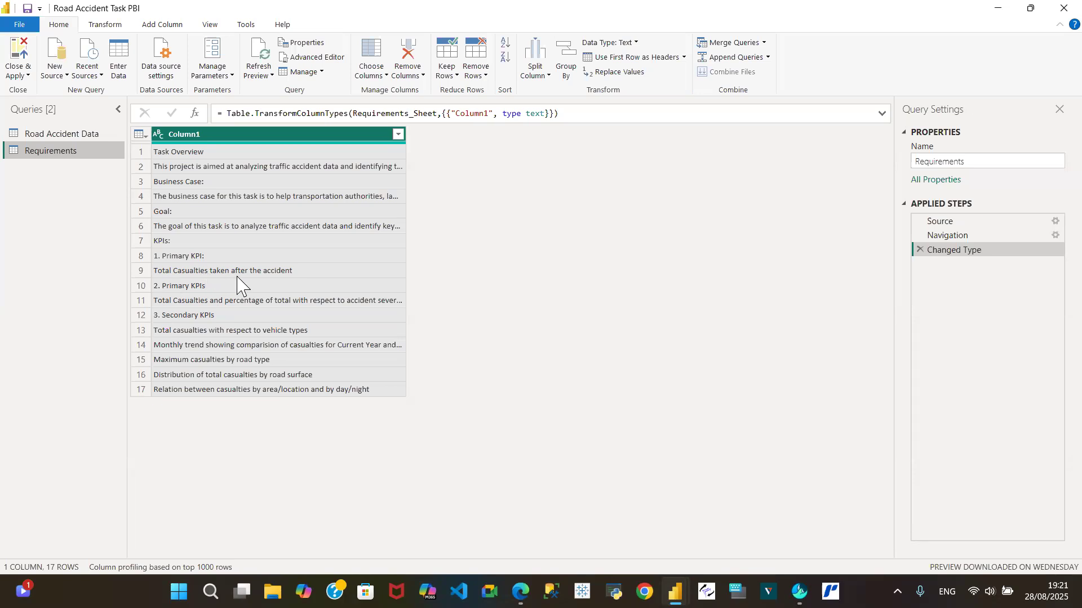
{"action": "left_click", "coordinate": [75, 137]}
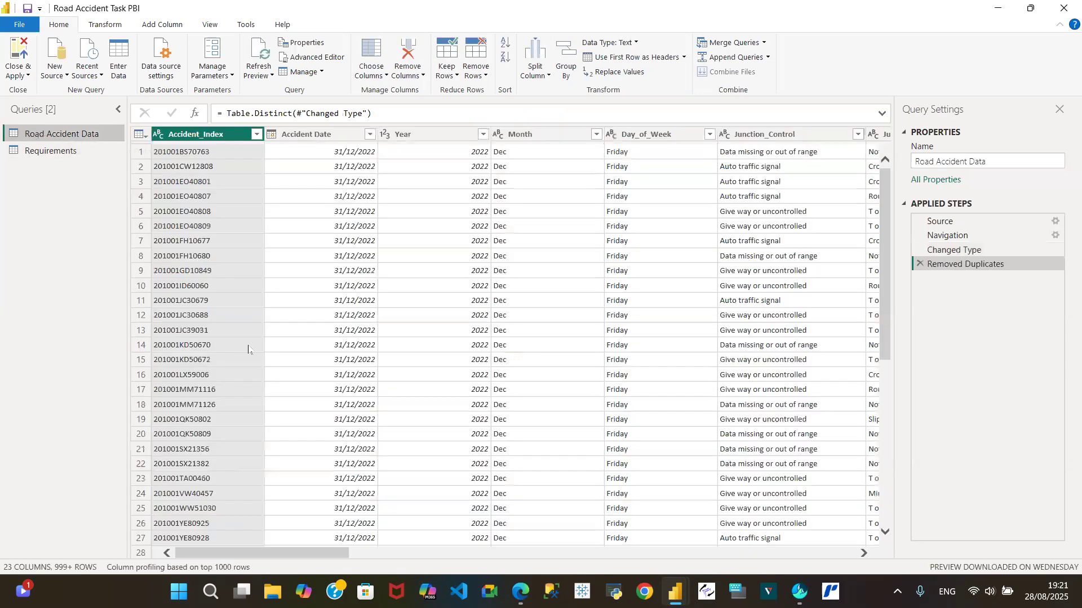
{"action": "left_click_drag", "start_coordinate": [328, 555], "coordinate": [668, 572]}
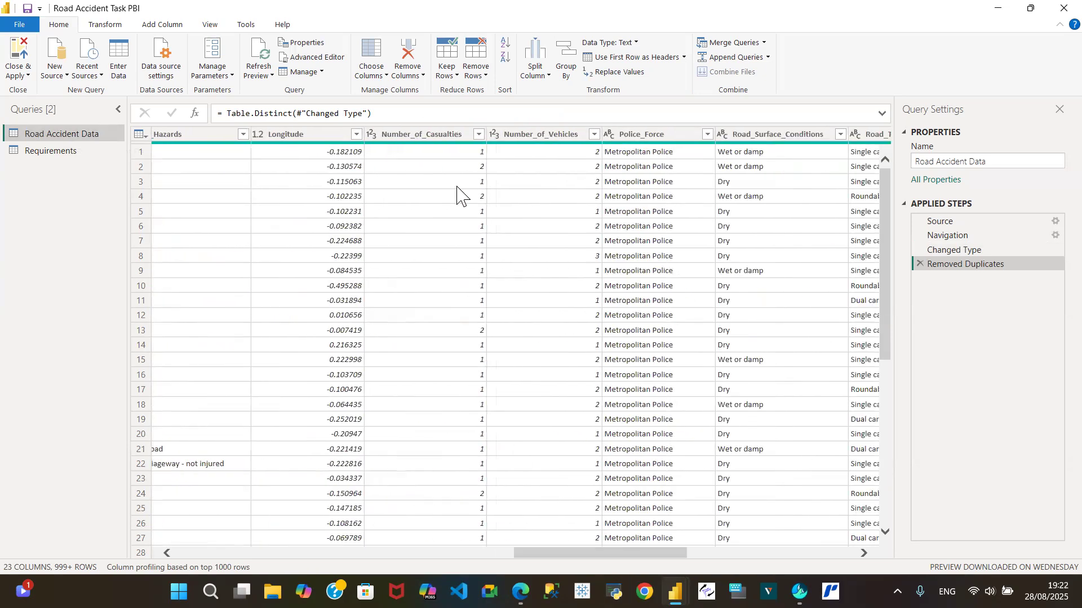
{"action": "left_click", "coordinate": [431, 138]}
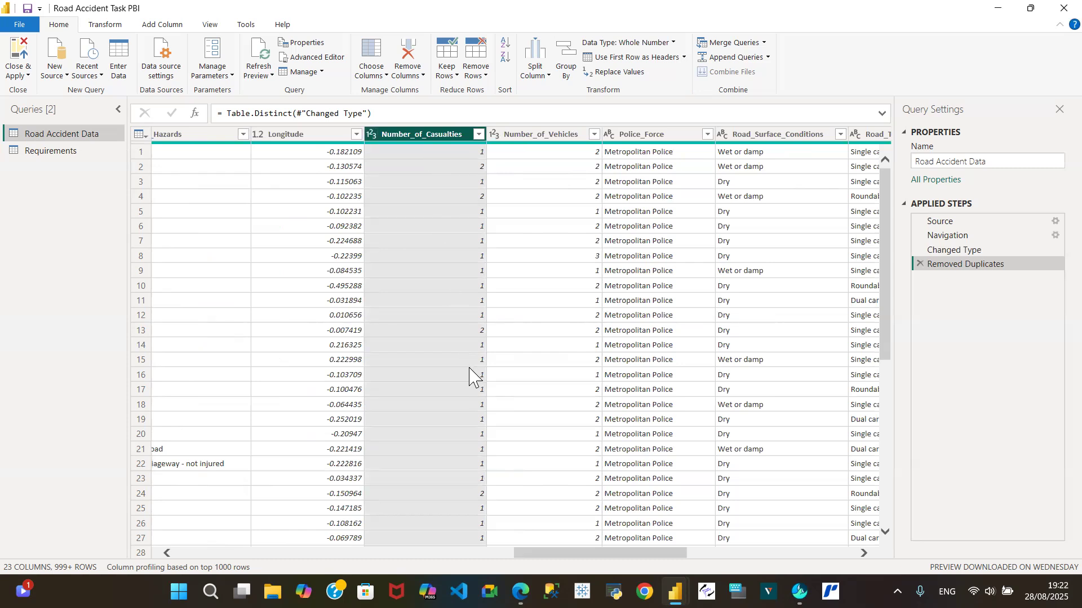
Step: Apply the query changes, close the query editor and discard the auto-recovered files in the report
{"action": "left_click", "coordinate": [21, 71]}
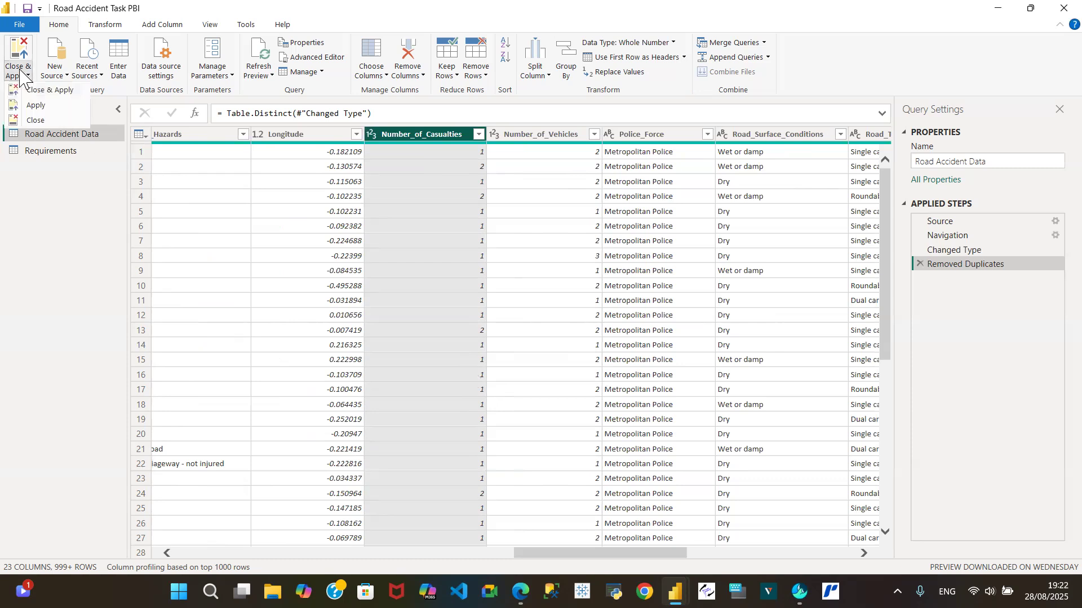
{"action": "left_click", "coordinate": [48, 91]}
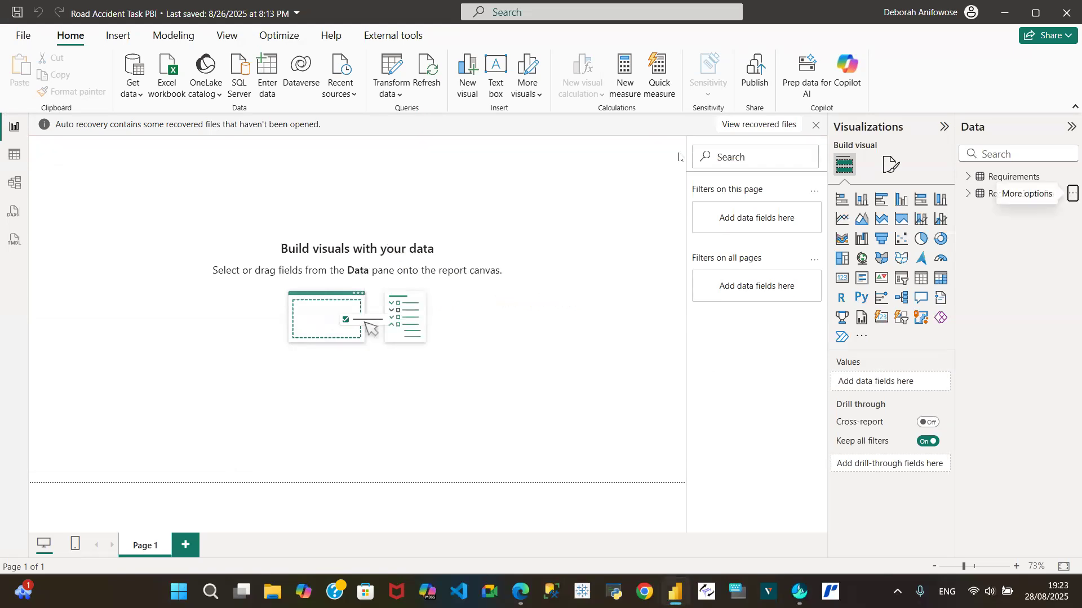
{"action": "left_click", "coordinate": [815, 126]}
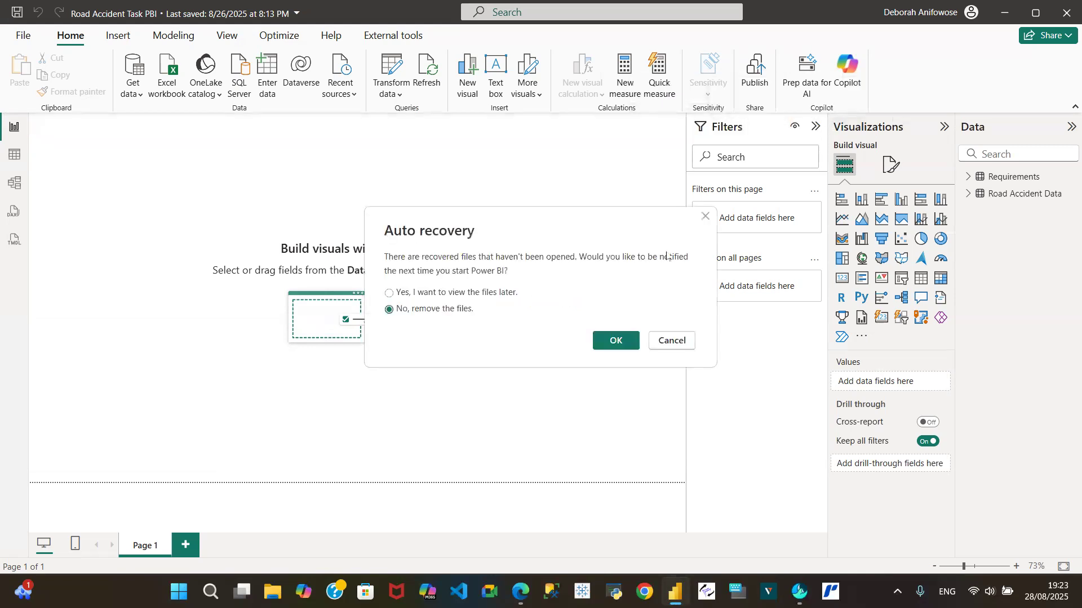
{"action": "left_click", "coordinate": [615, 341]}
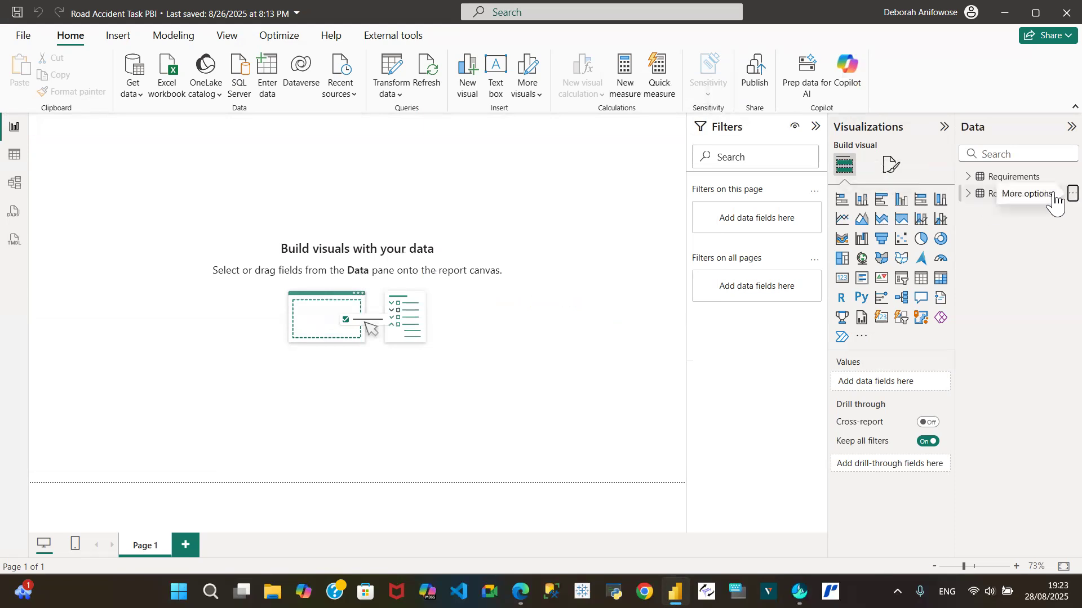
Step: Reopen the query editor from the Road Accident Data table and read the secondary KPIs in the Requirements query
{"action": "left_click", "coordinate": [1072, 193]}
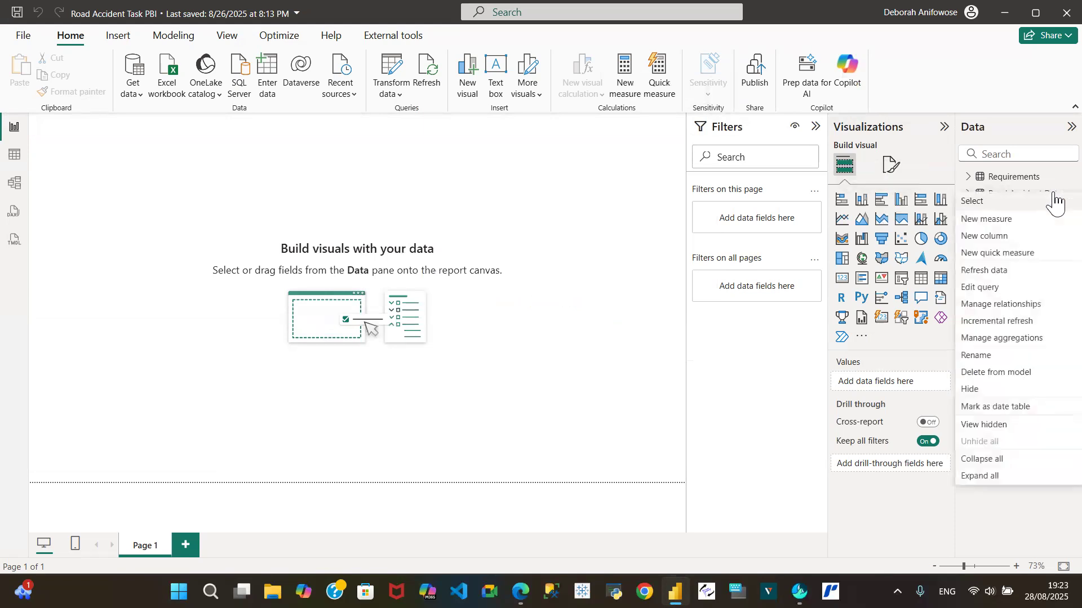
{"action": "left_click", "coordinate": [975, 288]}
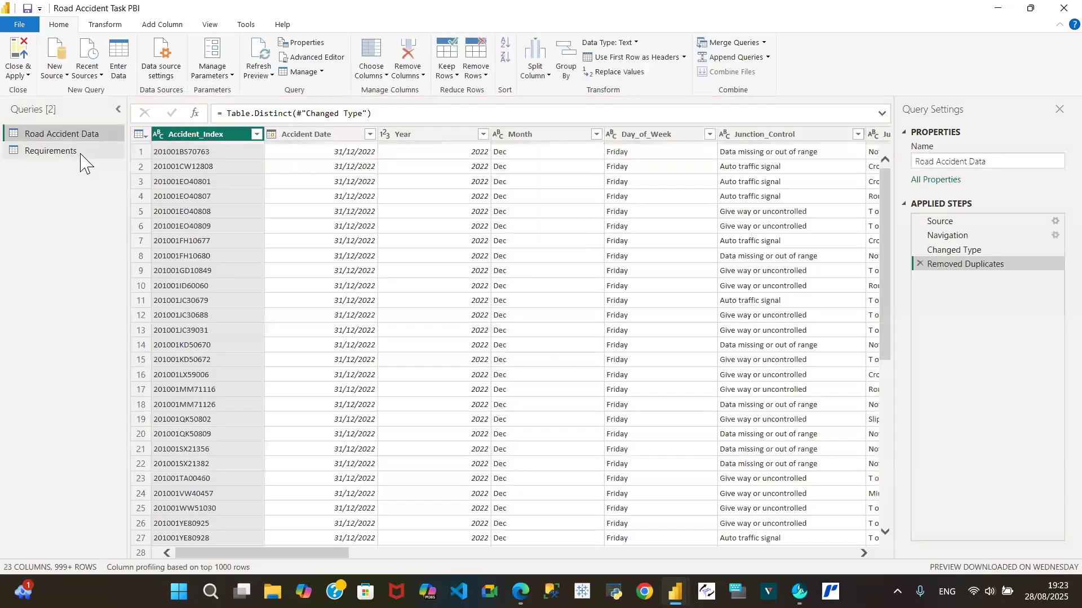
{"action": "left_click", "coordinate": [65, 151]}
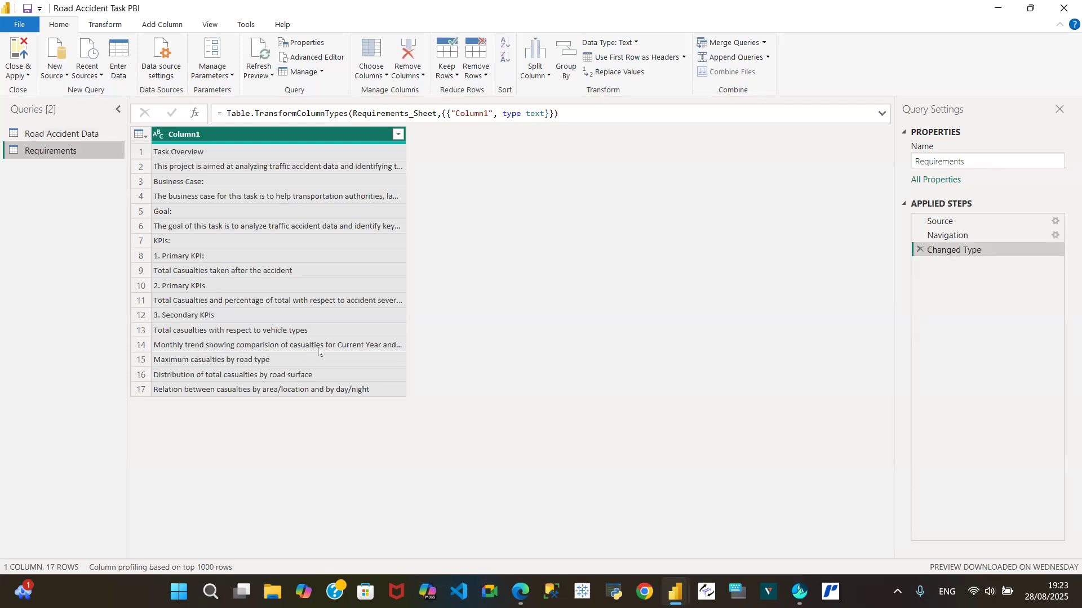
{"action": "left_click", "coordinate": [370, 348]}
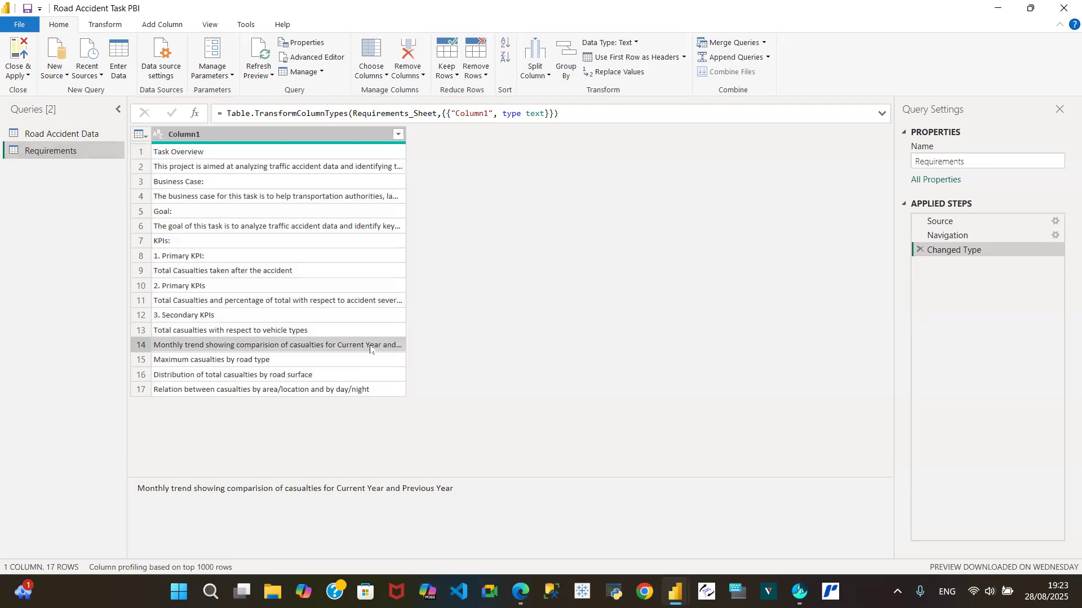
{"action": "left_click", "coordinate": [261, 364]}
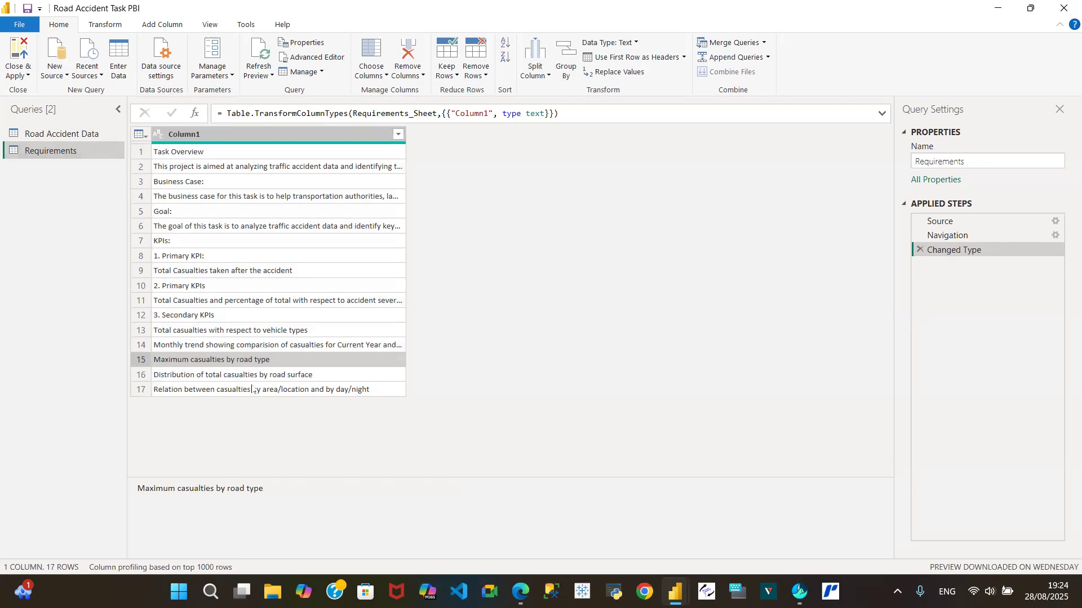
{"action": "left_click", "coordinate": [308, 381]}
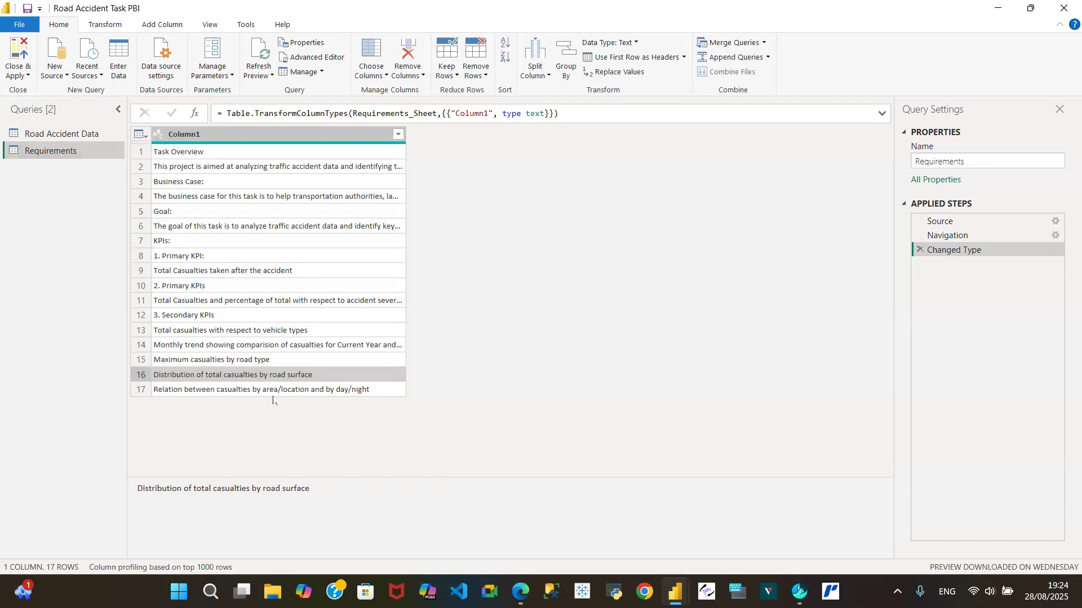
{"action": "left_click", "coordinate": [353, 393]}
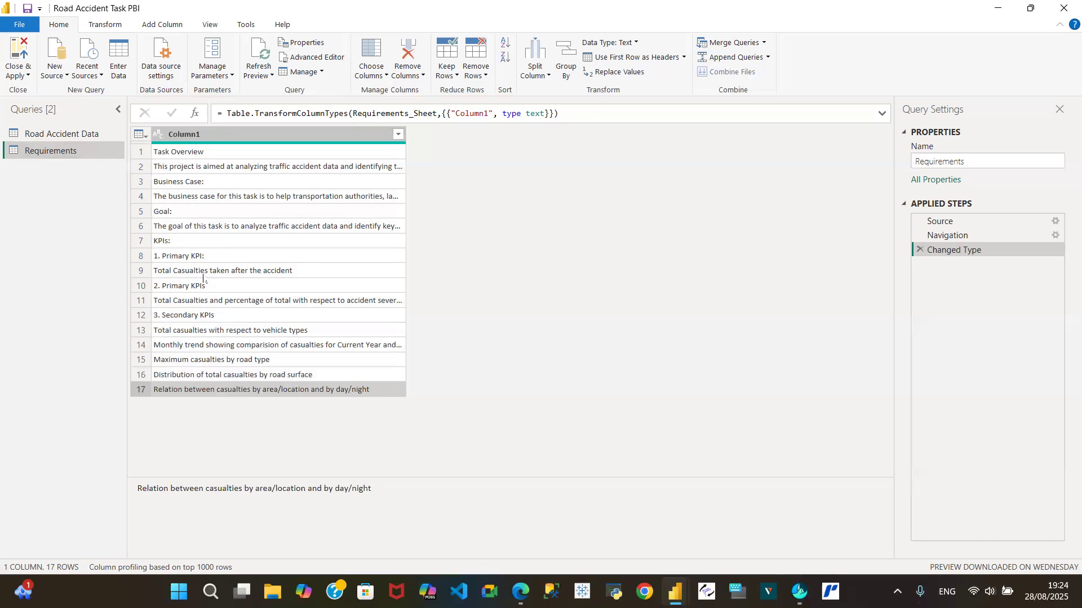
Step: Examine the Road Accident Data columns, including Accident_Severity, Carriageway_Hazards and Weather_Conditions, and recheck the KPIs in the Requirements query
{"action": "left_click", "coordinate": [84, 139]}
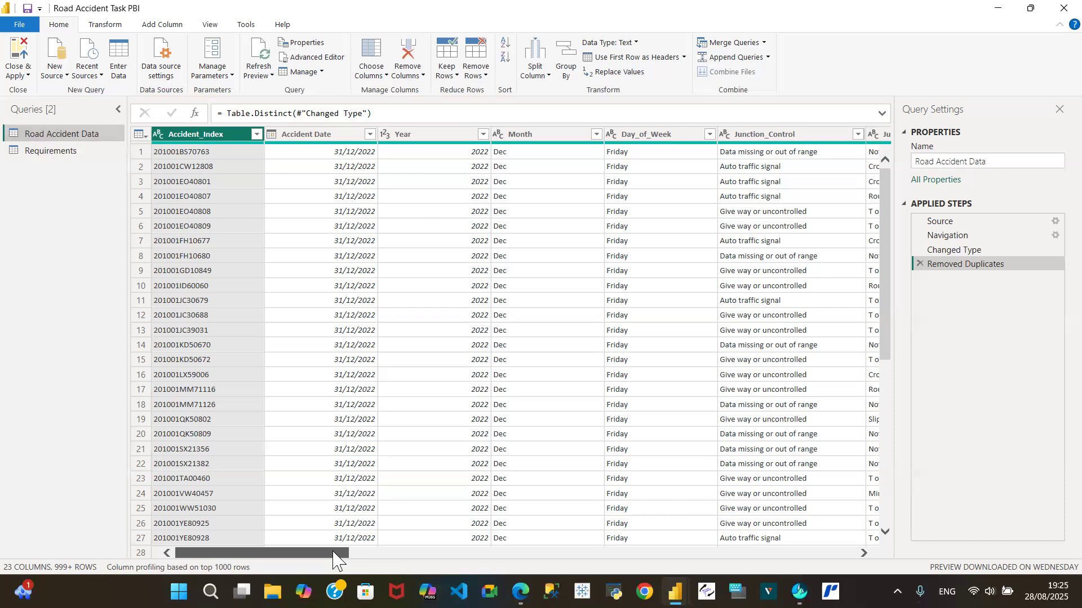
{"action": "mouse_move", "coordinate": [332, 555]}
{"action": "left_mouse_down"}
{"action": "mouse_move", "coordinate": [346, 556]}
{"action": "mouse_move", "coordinate": [333, 557]}
{"action": "left_mouse_up"}
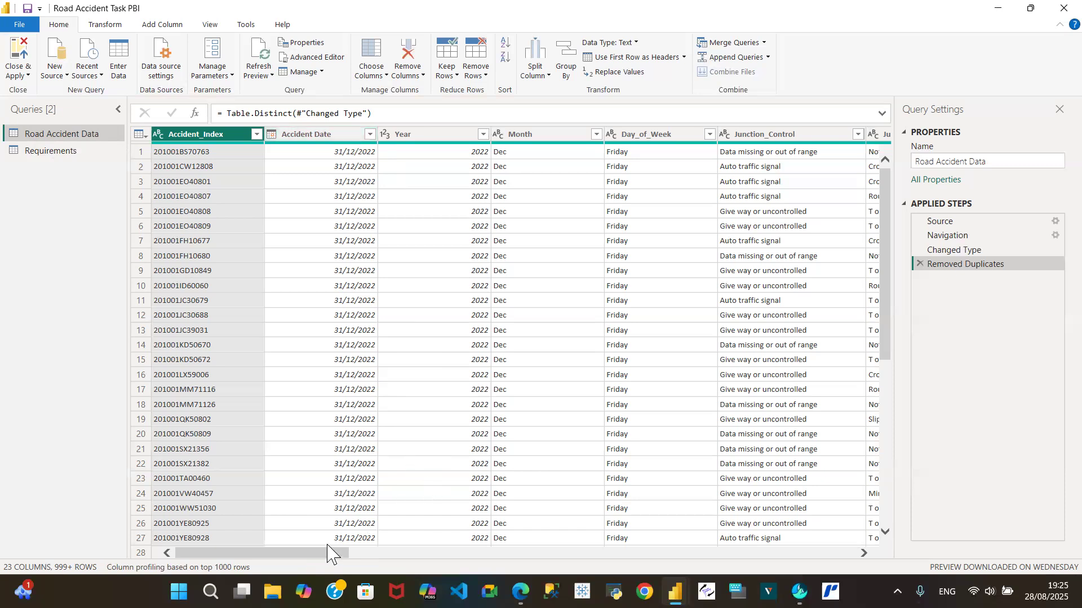
{"action": "mouse_move", "coordinate": [317, 559]}
{"action": "left_mouse_down"}
{"action": "mouse_move", "coordinate": [536, 554]}
{"action": "mouse_move", "coordinate": [307, 554]}
{"action": "left_mouse_up"}
{"action": "left_click_drag", "start_coordinate": [326, 552], "coordinate": [411, 565]}
{"action": "left_click", "coordinate": [455, 145]}
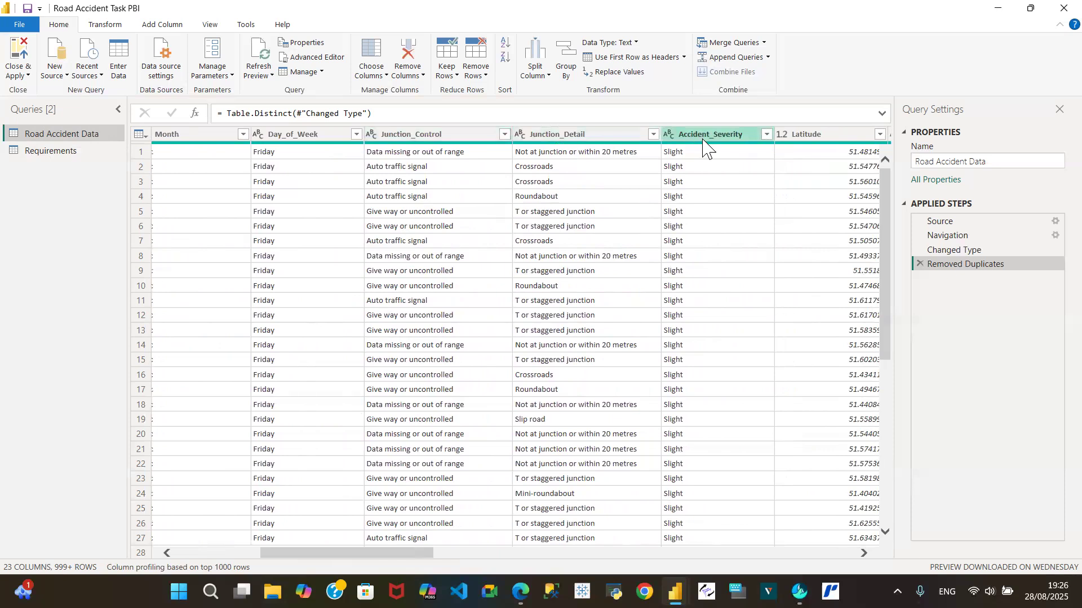
{"action": "left_click_drag", "start_coordinate": [404, 558], "coordinate": [379, 565]}
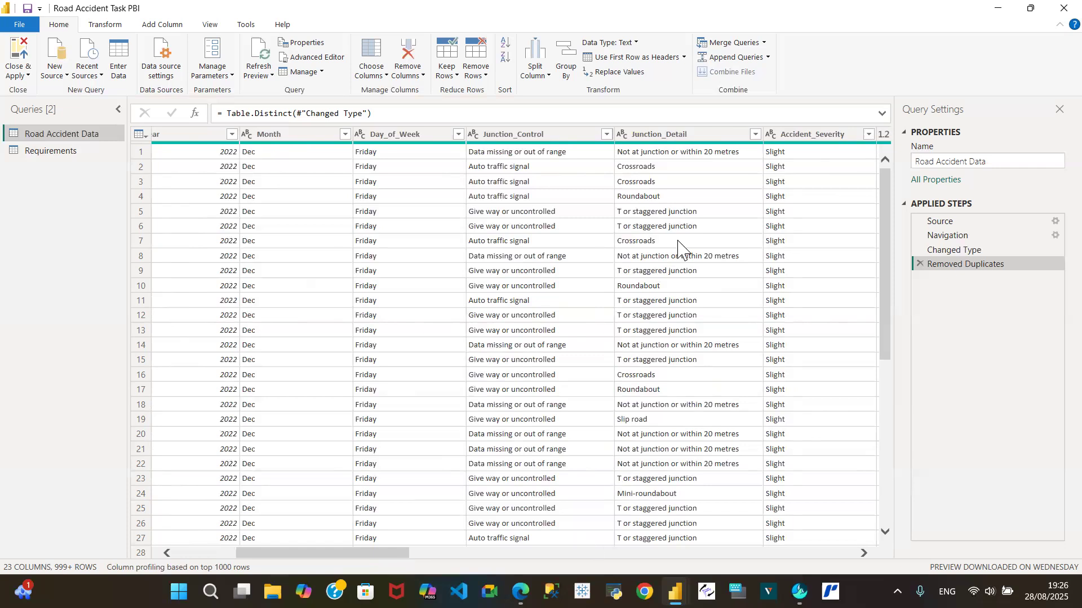
{"action": "mouse_move", "coordinate": [718, 143]}
{"action": "left_click_drag", "start_coordinate": [293, 556], "coordinate": [423, 557]}
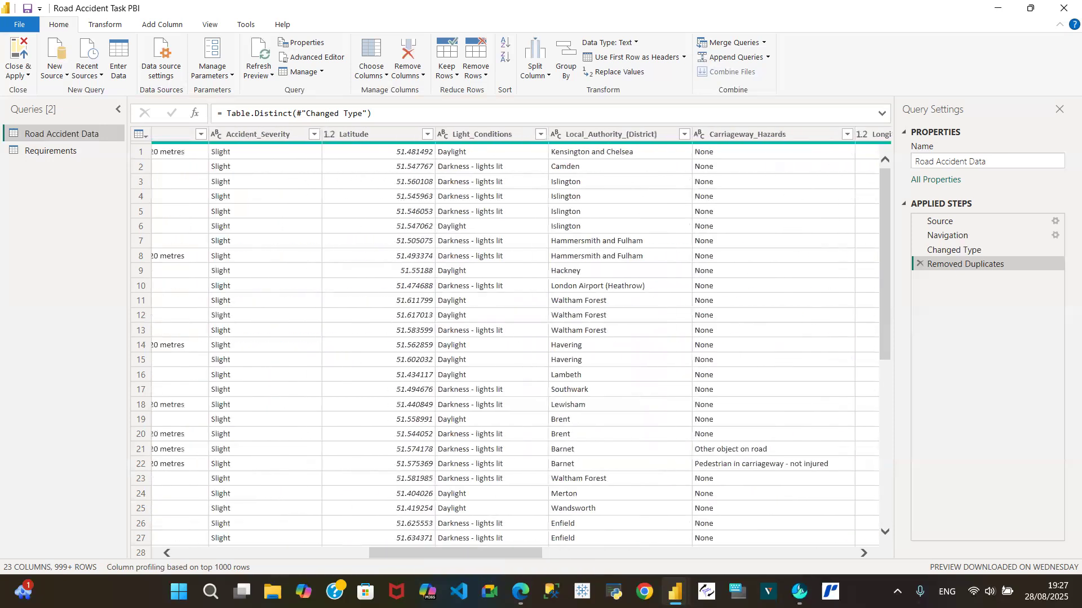
{"action": "left_click_drag", "start_coordinate": [510, 560], "coordinate": [827, 562]}
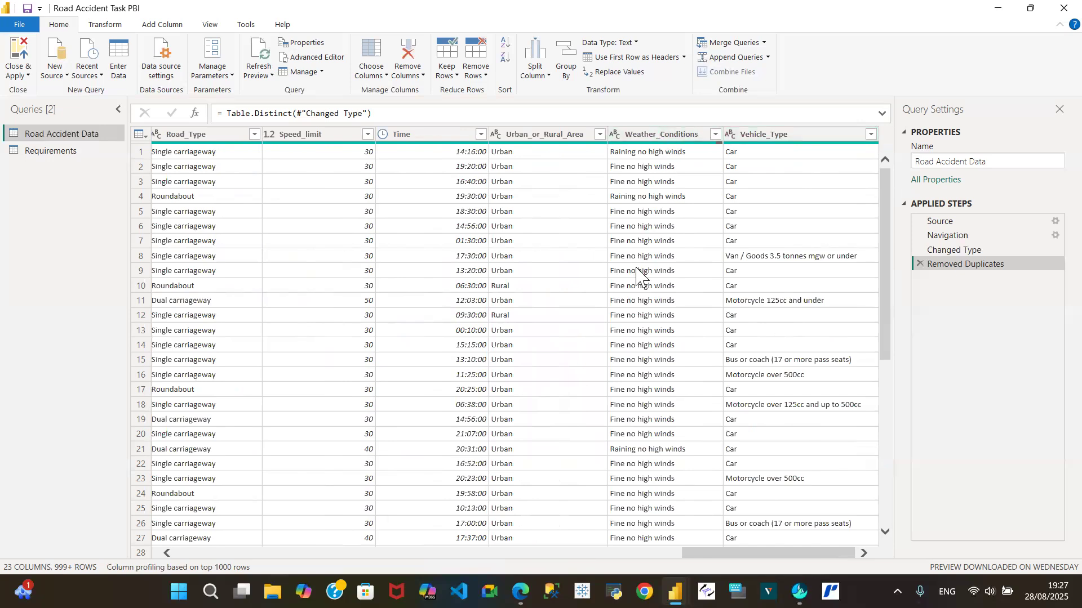
{"action": "left_click_drag", "start_coordinate": [719, 557], "coordinate": [612, 561]}
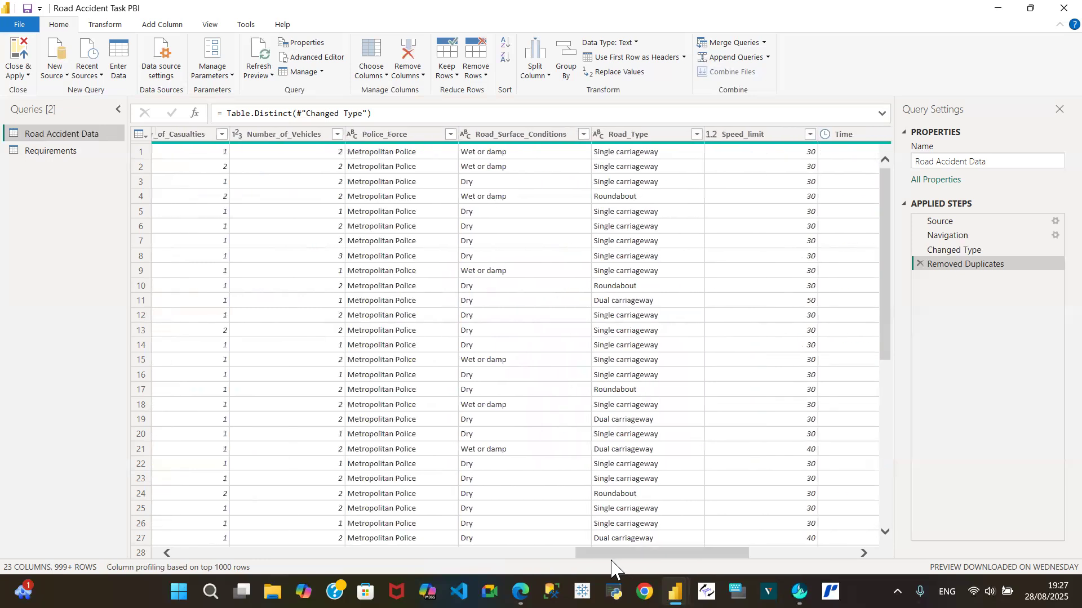
{"action": "left_click_drag", "start_coordinate": [611, 560], "coordinate": [491, 564]}
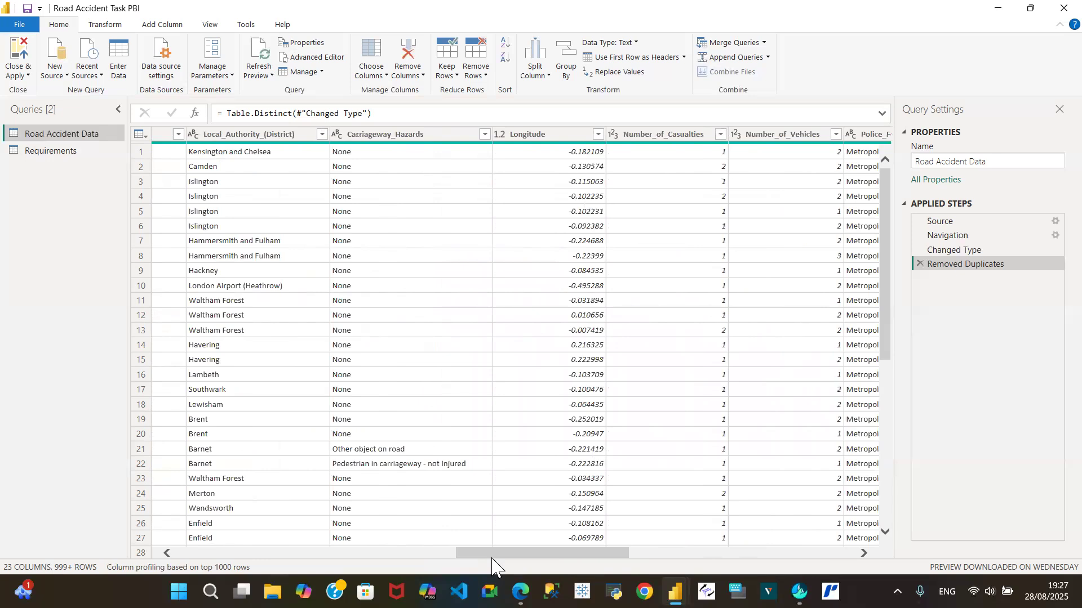
{"action": "left_click_drag", "start_coordinate": [493, 556], "coordinate": [424, 552]}
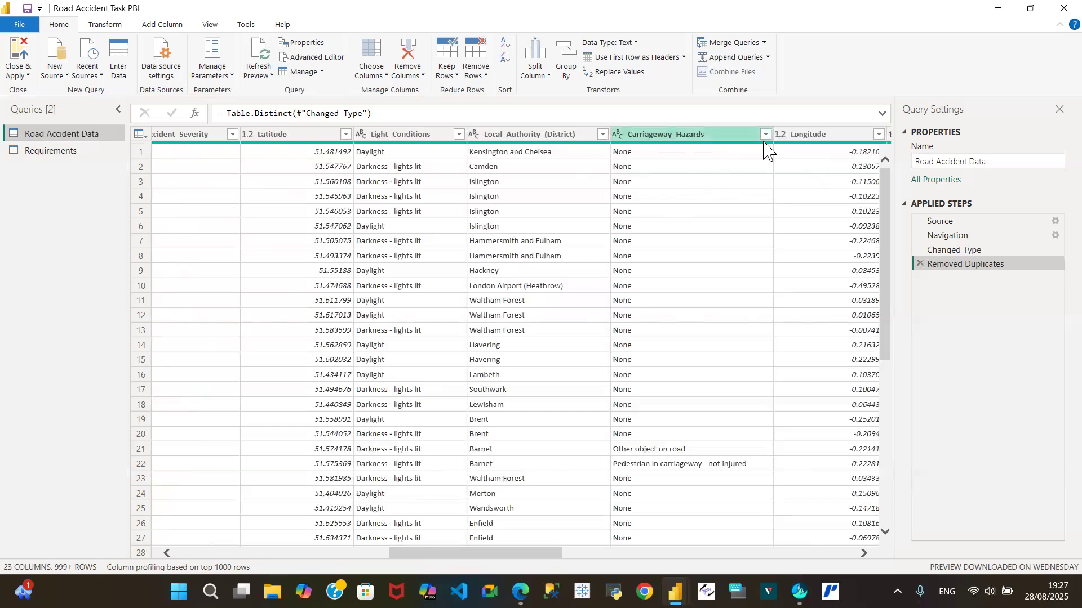
{"action": "left_click", "coordinate": [84, 157]}
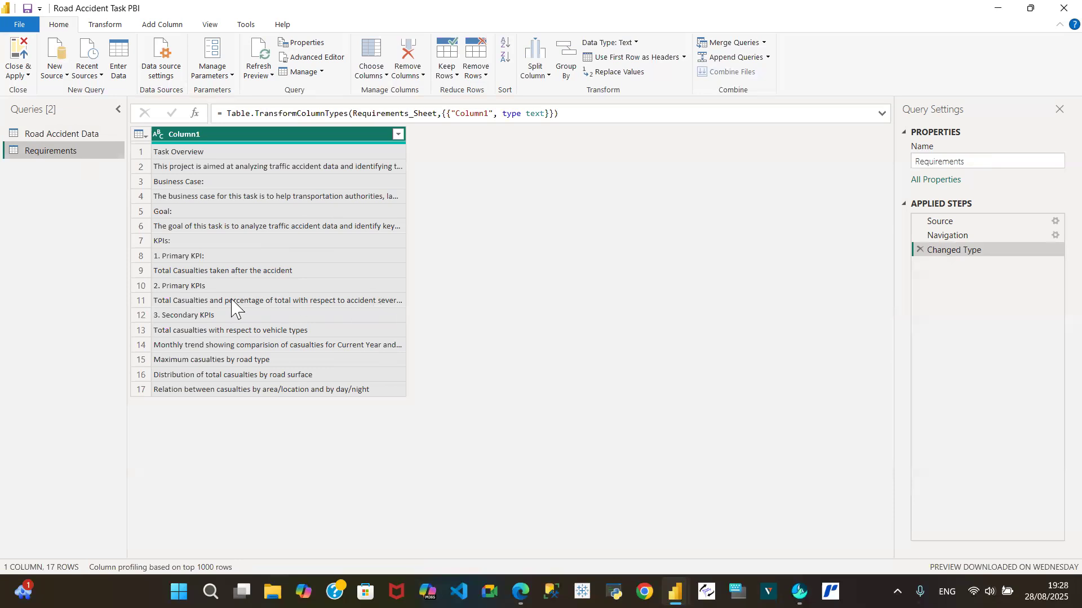
Step: Duplicate the Road Accident Data query
{"action": "left_click", "coordinate": [83, 133]}
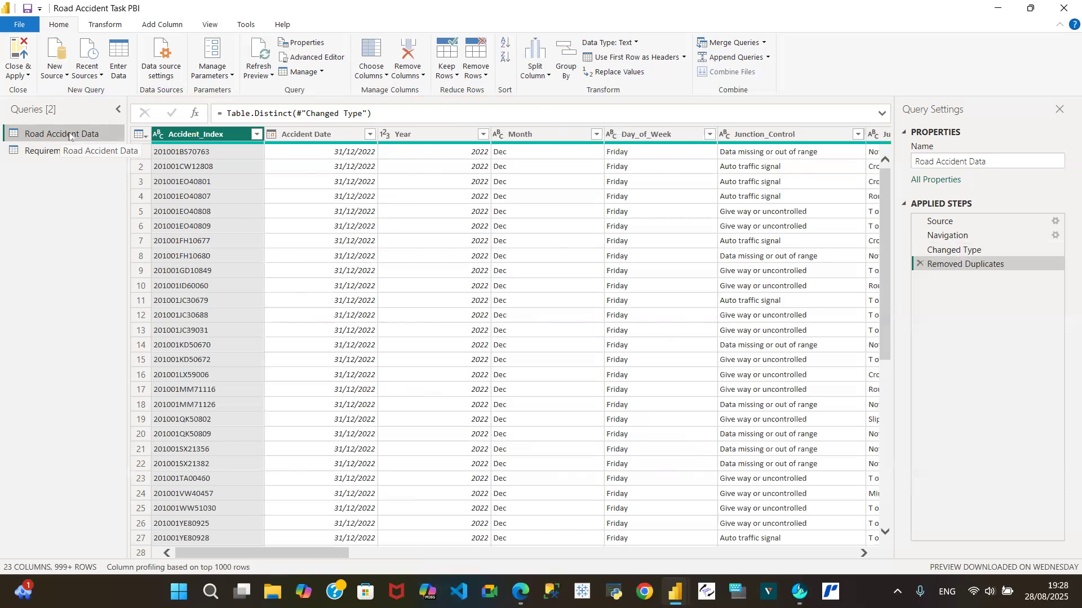
{"action": "right_click", "coordinate": [69, 136]}
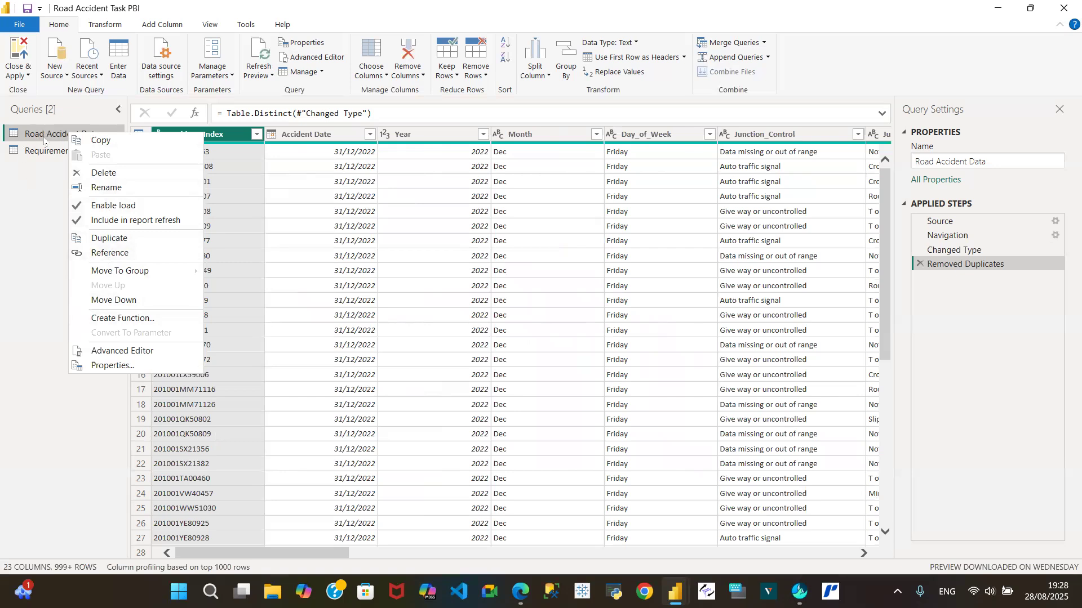
{"action": "left_click", "coordinate": [101, 243]}
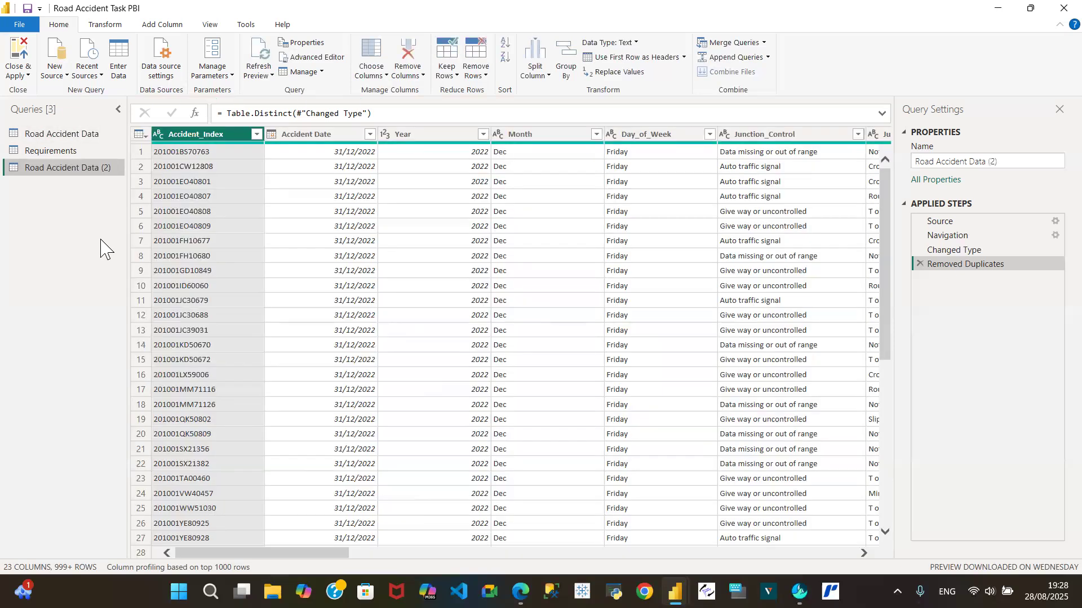
Step: Compare the applied steps of the original Road Accident Data query with those of its duplicate
{"action": "left_click", "coordinate": [92, 135]}
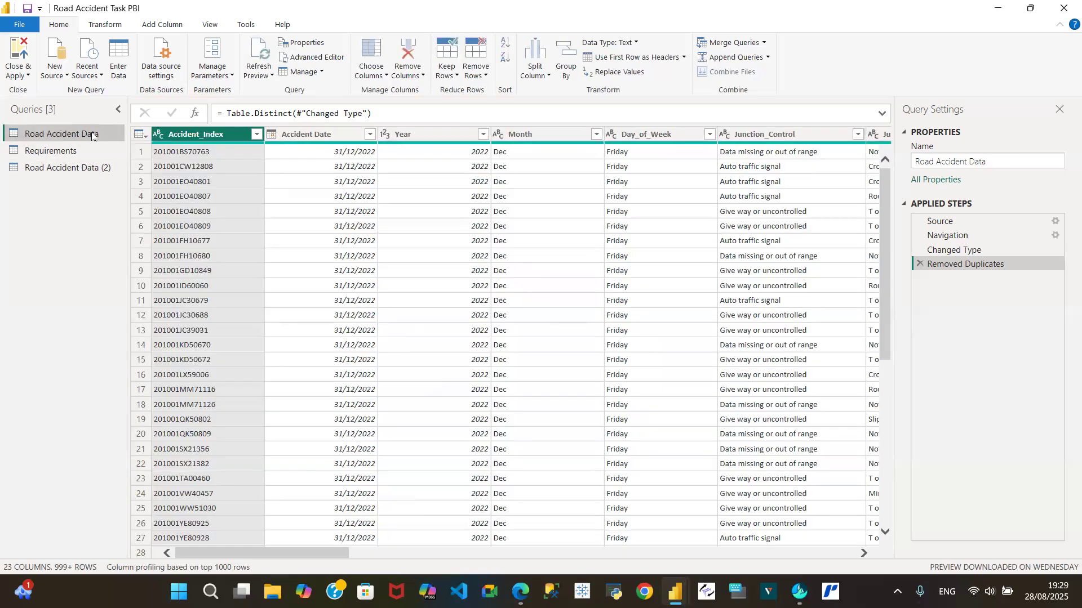
{"action": "left_click", "coordinate": [93, 169]}
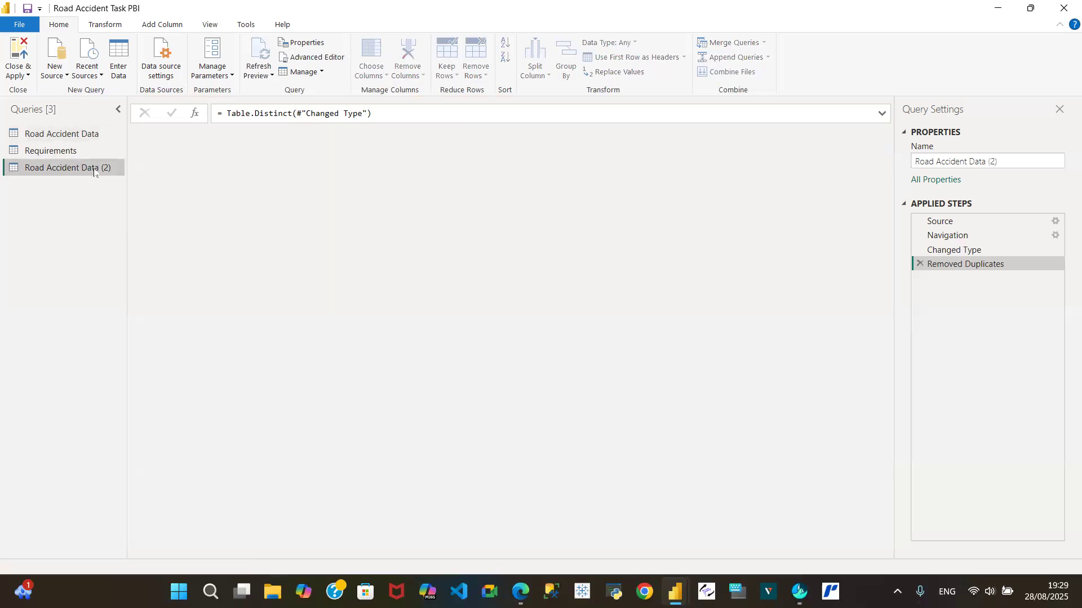
{"action": "left_click", "coordinate": [92, 137]}
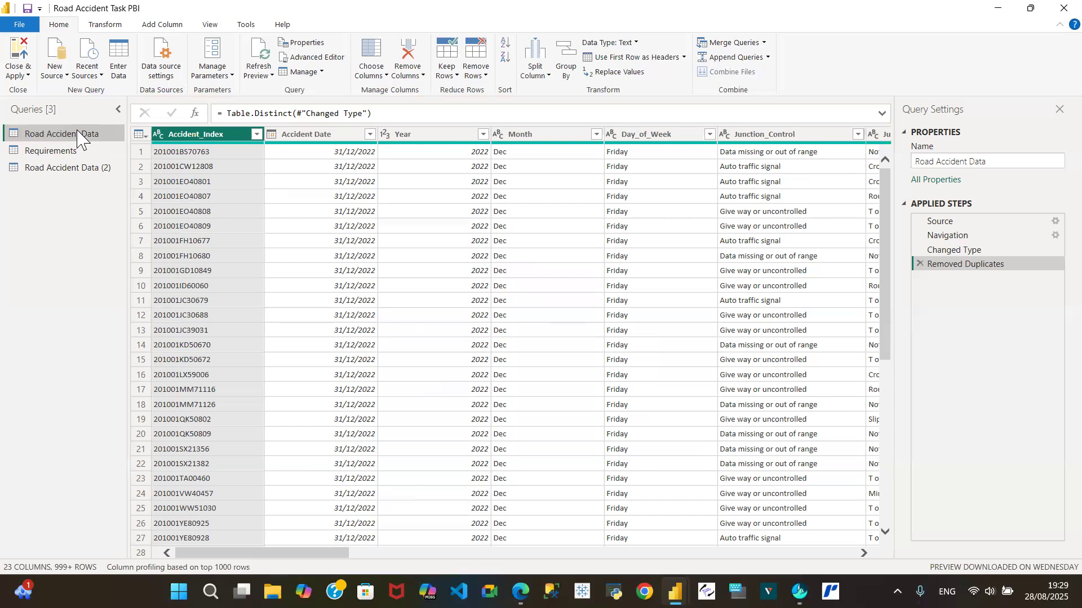
{"action": "left_click", "coordinate": [76, 174]}
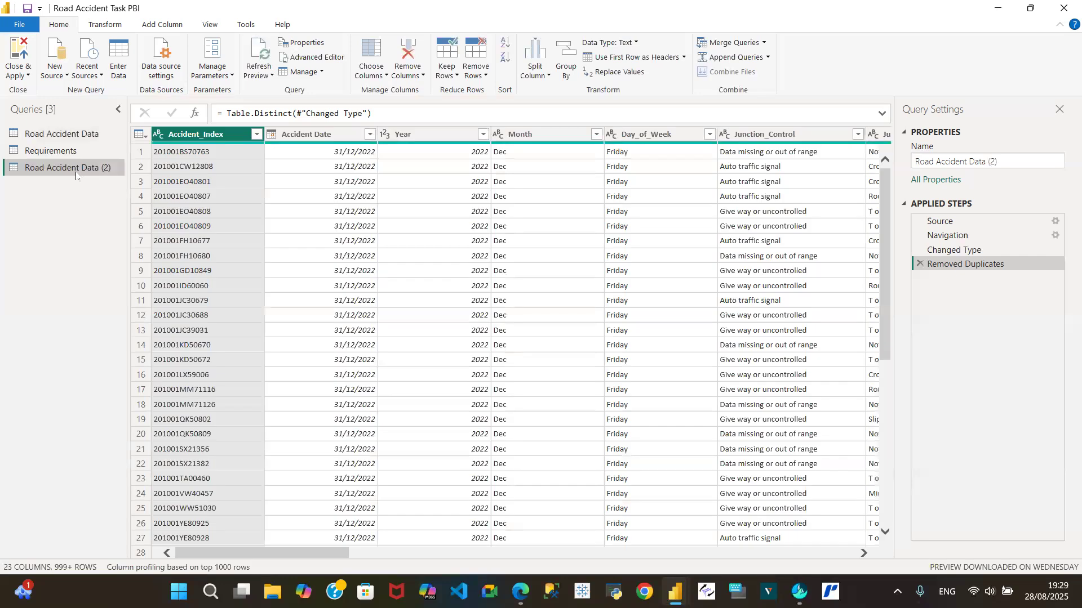
{"action": "left_click", "coordinate": [82, 136]}
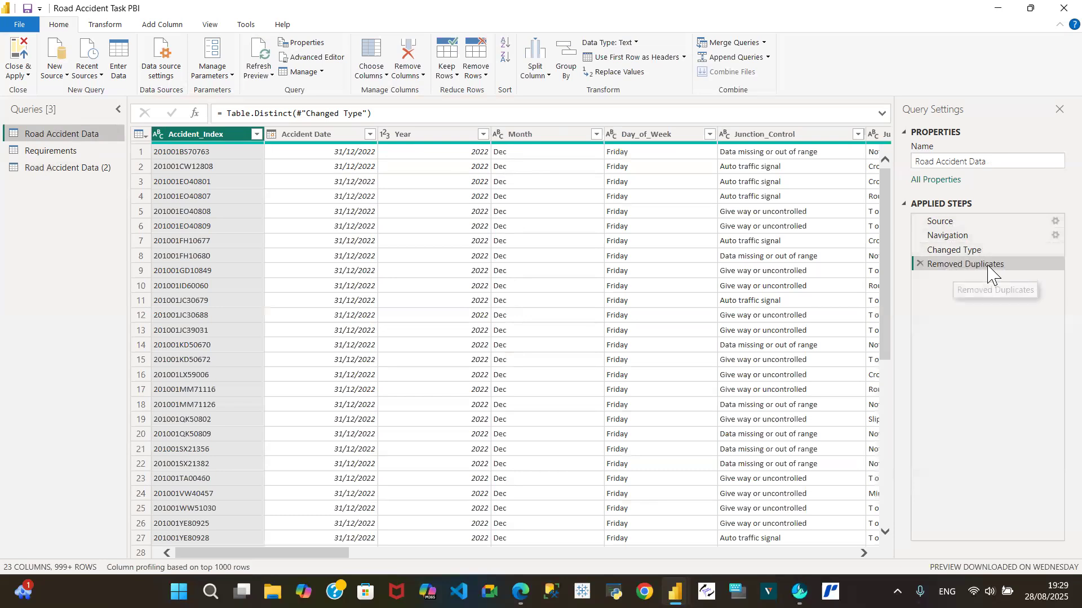
{"action": "left_click", "coordinate": [69, 169]}
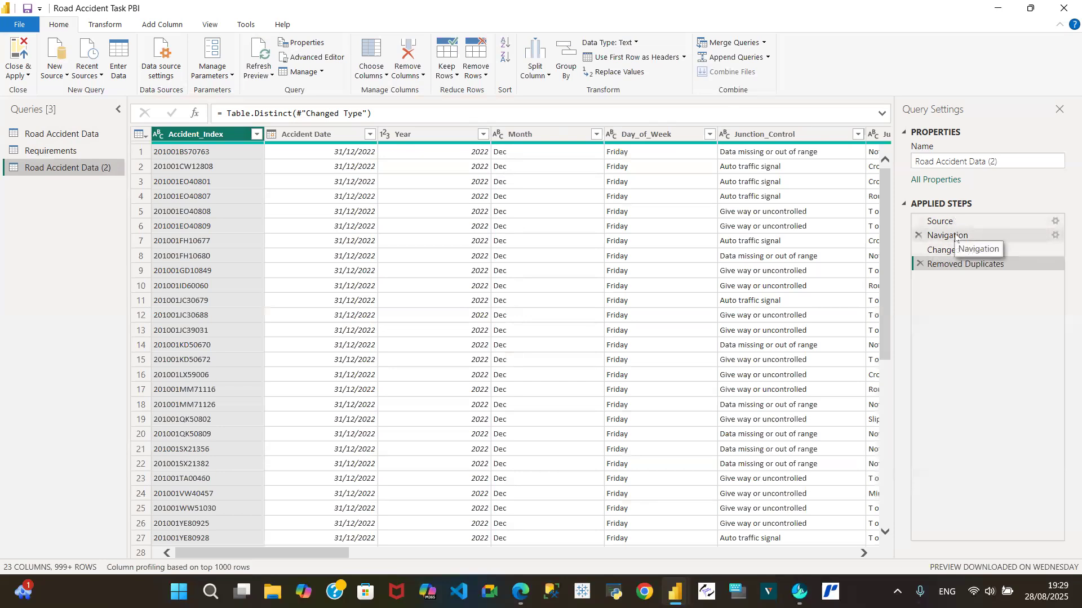
Step: Create a reference to the Road Accident Data query and compare its applied steps with the original and the duplicate
{"action": "left_click", "coordinate": [84, 134]}
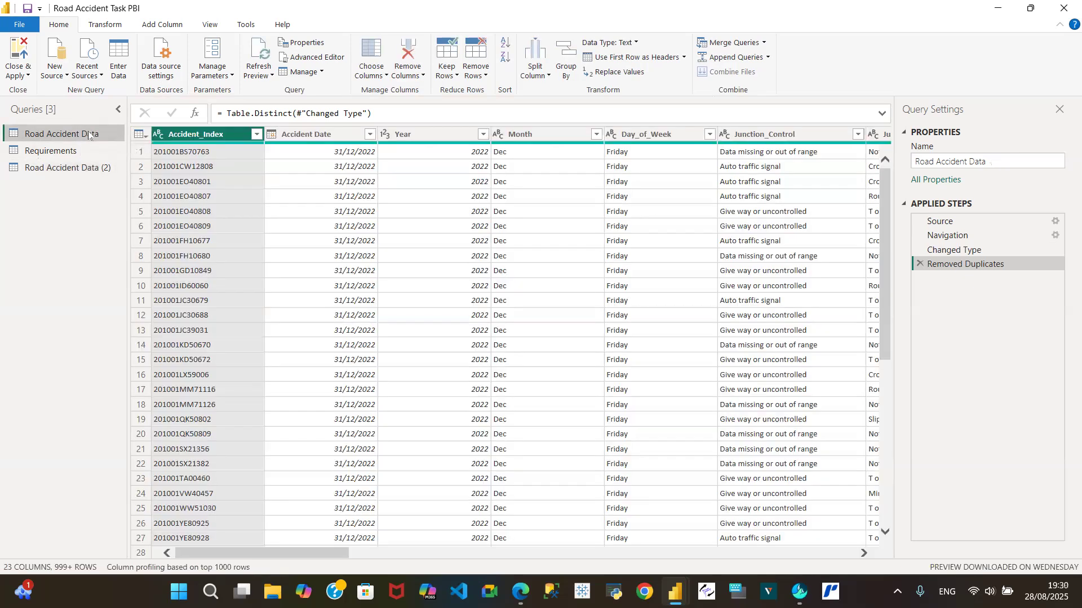
{"action": "right_click", "coordinate": [91, 135]}
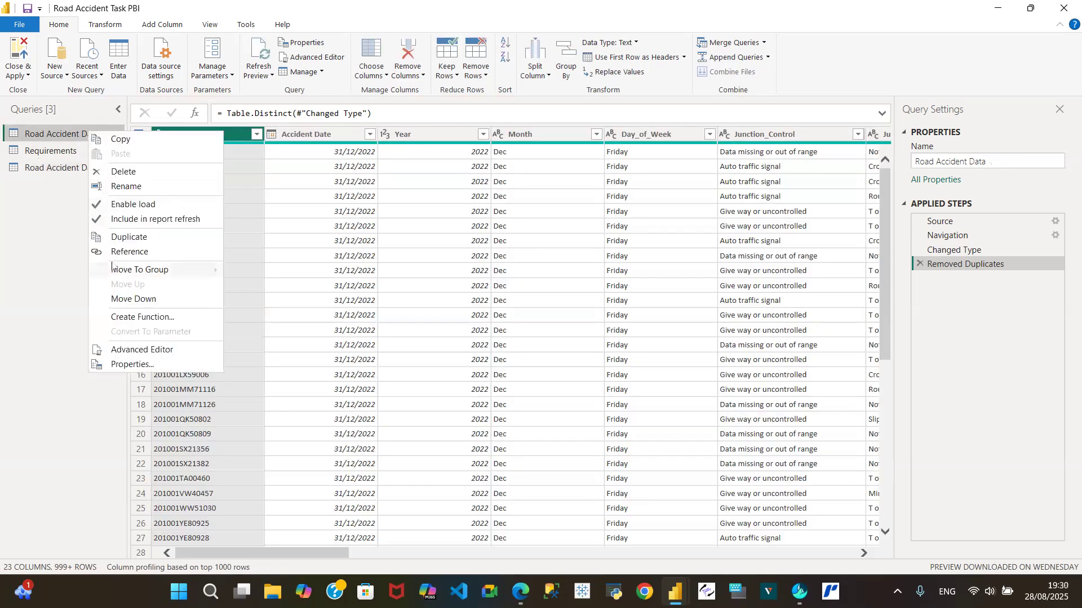
{"action": "left_click", "coordinate": [108, 248]}
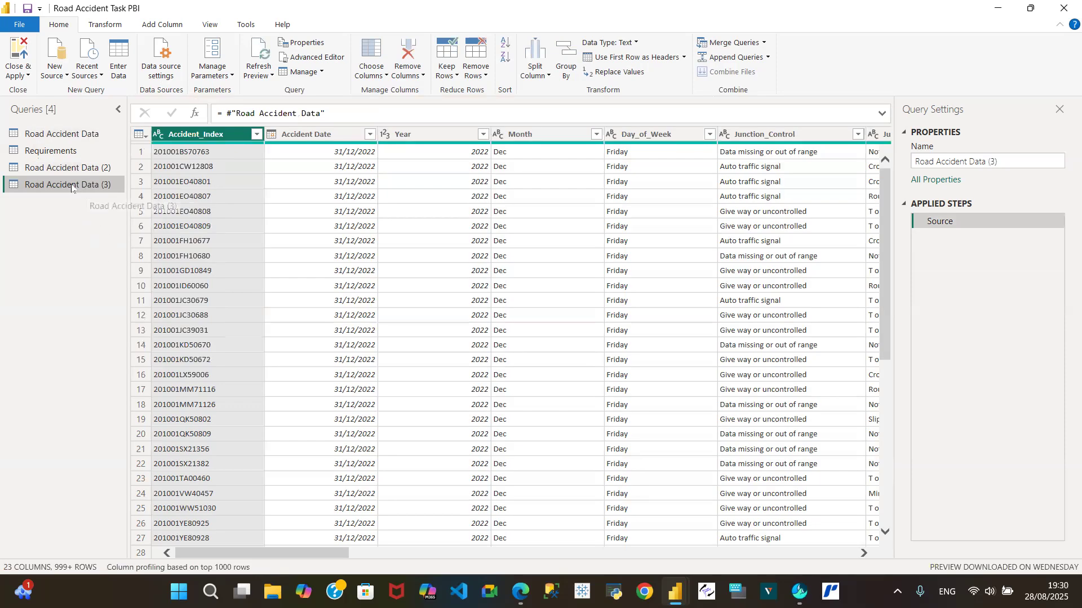
{"action": "left_click", "coordinate": [80, 136]}
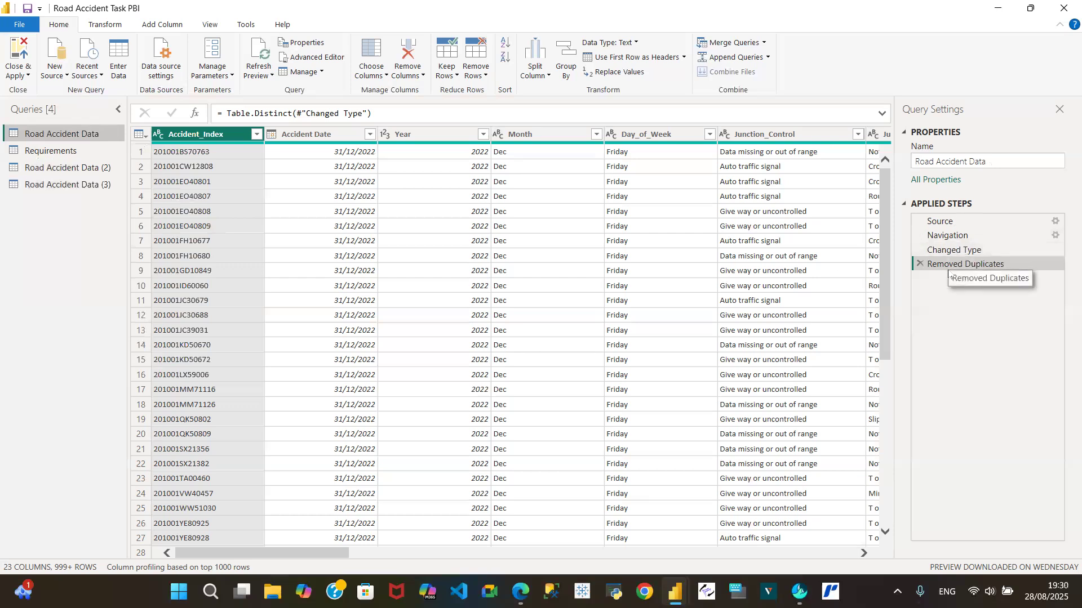
{"action": "left_click", "coordinate": [86, 168]}
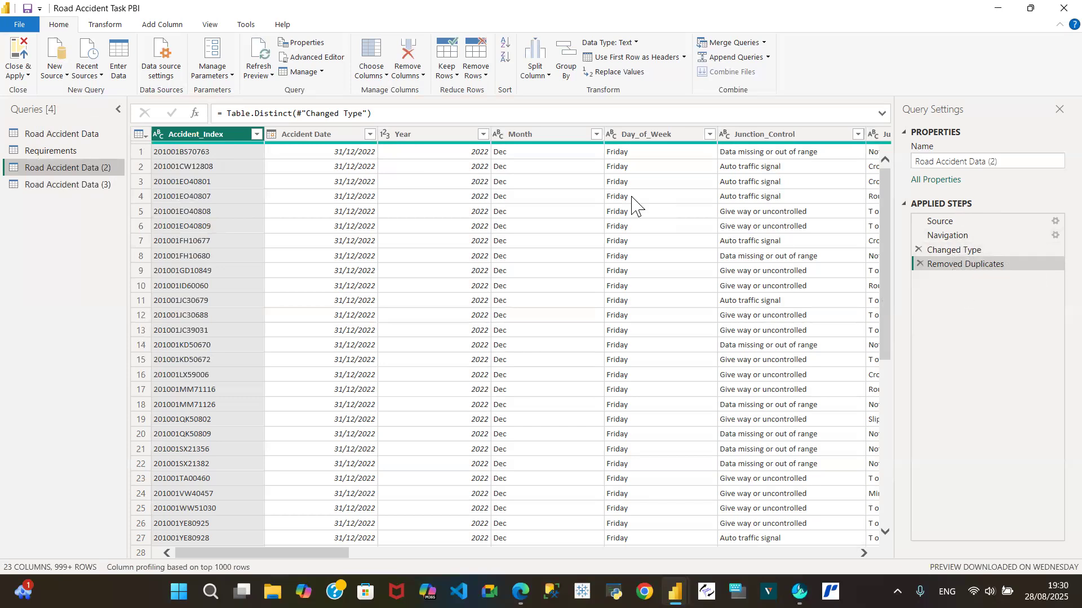
{"action": "left_click", "coordinate": [88, 191]}
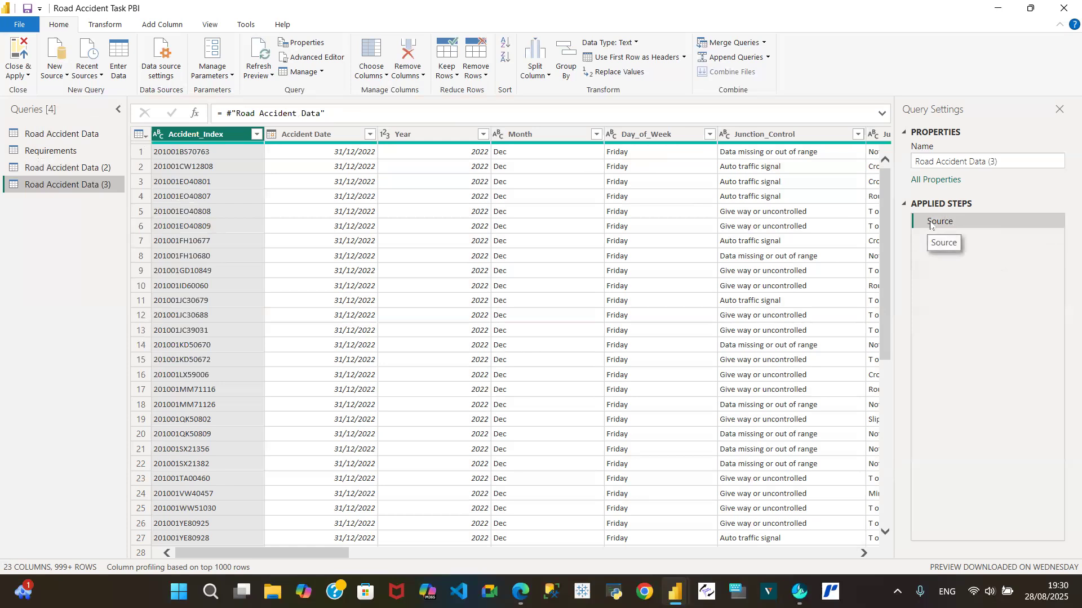
{"action": "left_click", "coordinate": [74, 134]}
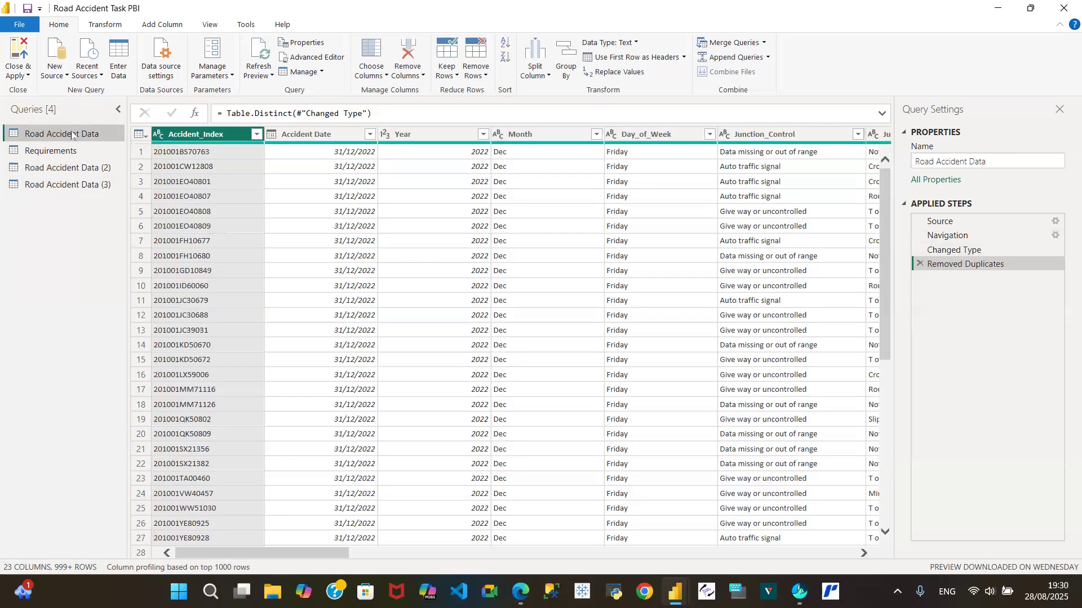
Step: Rename the referenced query Road Accident Data (3) to Road Accident Data (Reference)
{"action": "left_click", "coordinate": [73, 186]}
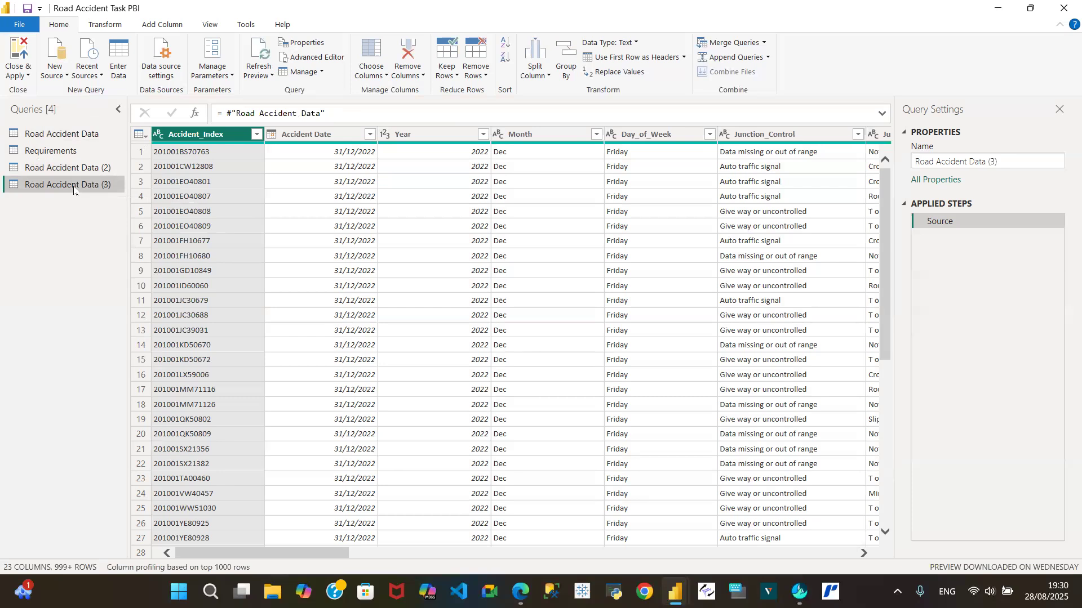
{"action": "left_click", "coordinate": [1007, 163]}
{"action": "key", "text": "BackSpace"}
{"action": "key", "text": "BackSpace"}
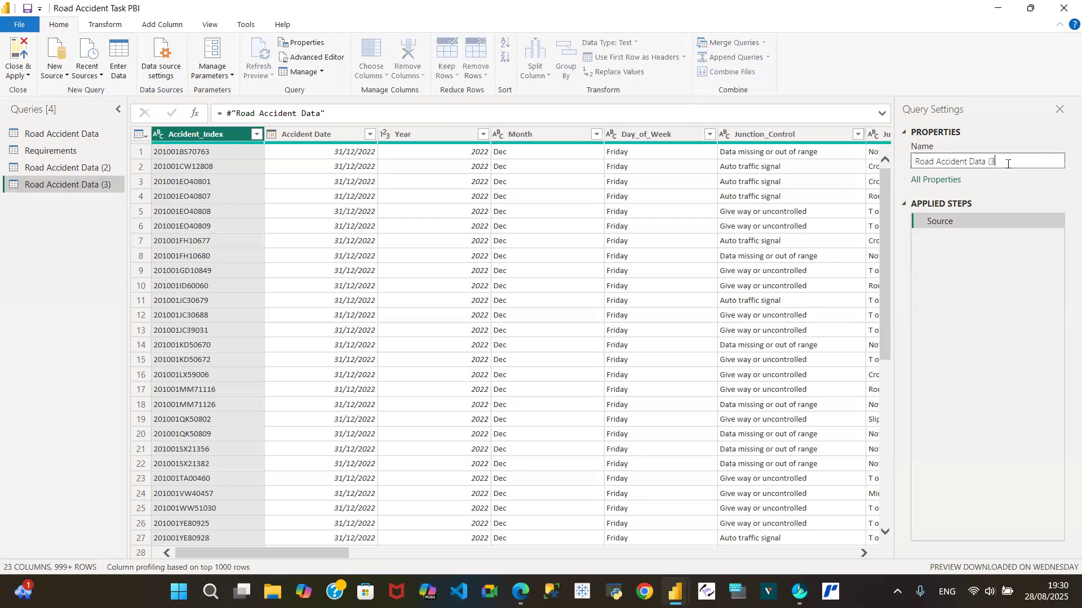
{"action": "key", "text": "BackSpace"}
{"action": "type", "text": "(Reference)"}
{"action": "key", "text": "Return"}
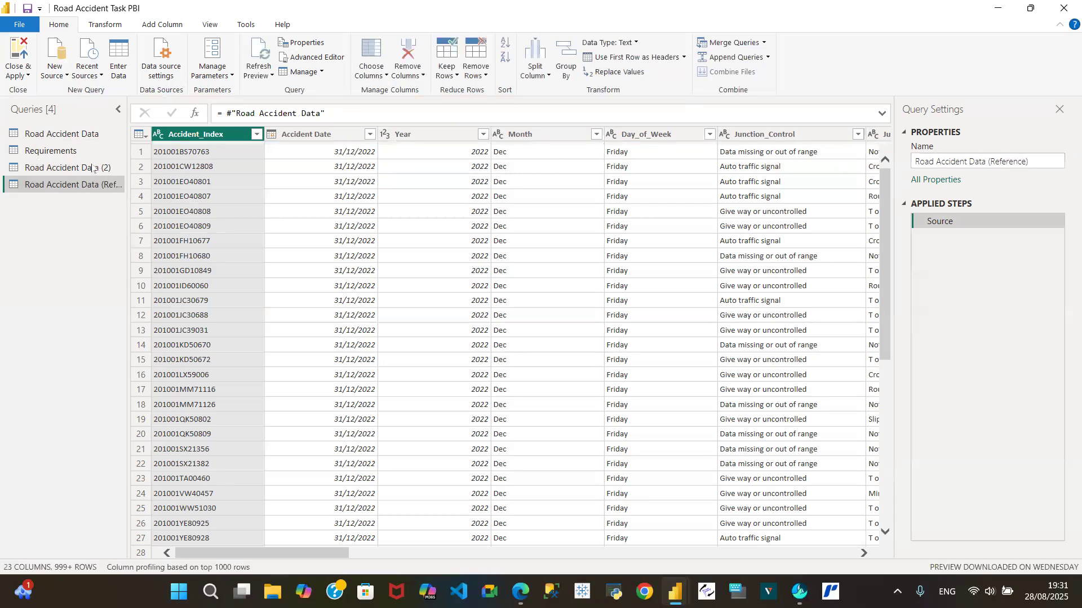
Step: Rename the query Road Accident Data (2) to Road Accident Data (Duplicate) and compare it with the original query
{"action": "left_click", "coordinate": [81, 168]}
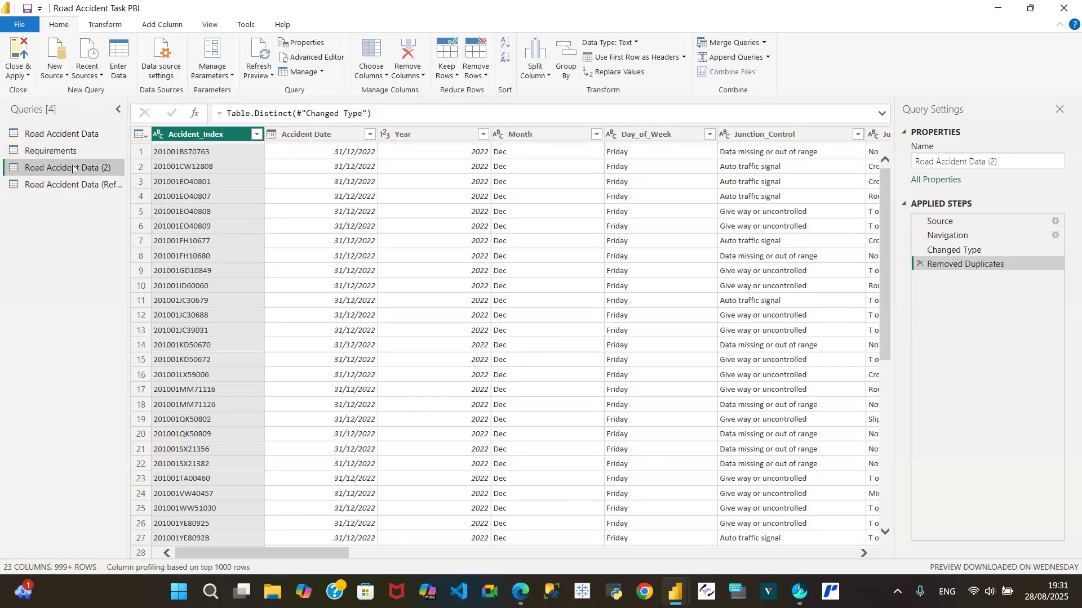
{"action": "left_click", "coordinate": [1008, 162]}
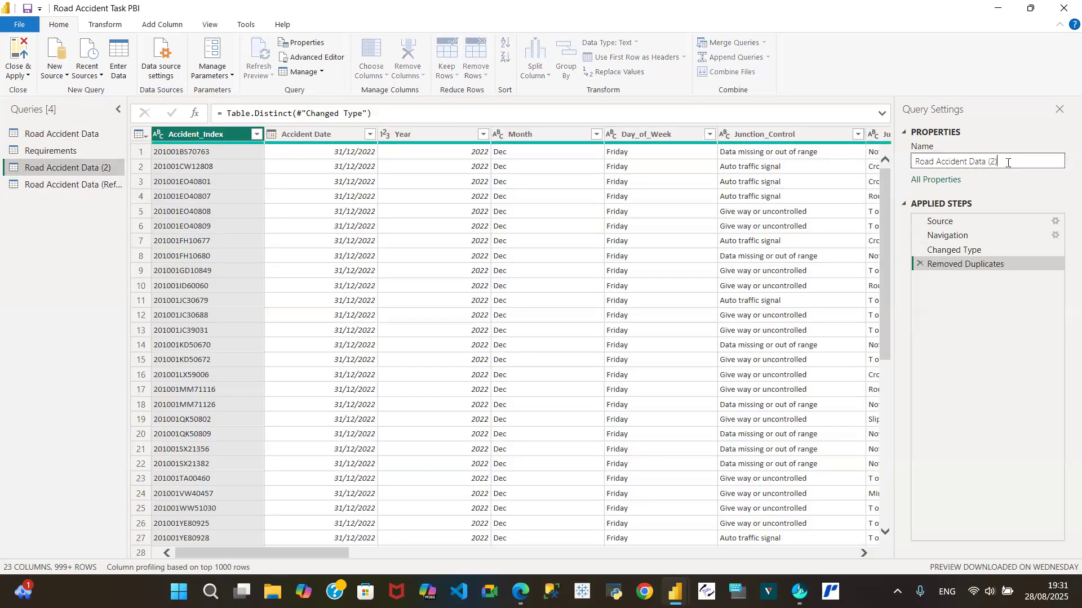
{"action": "key", "text": "BackSpace"}
{"action": "key", "text": "BackSpace"}
{"action": "key", "text": "BackSpace"}
{"action": "type", "text": "(Duplicate)"}
{"action": "left_click", "coordinate": [63, 240]}
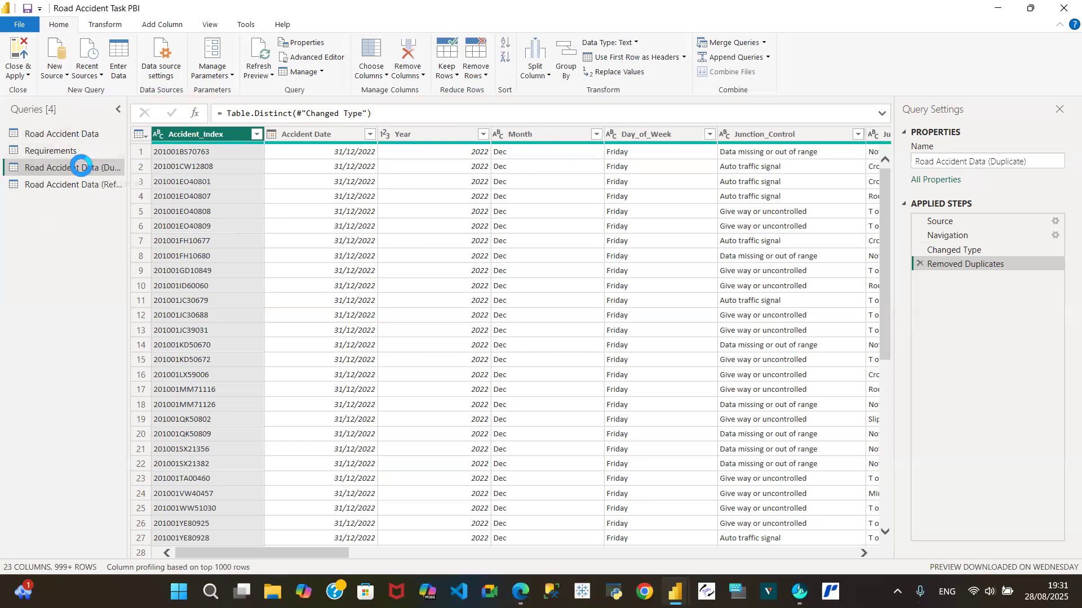
{"action": "left_click", "coordinate": [71, 133]}
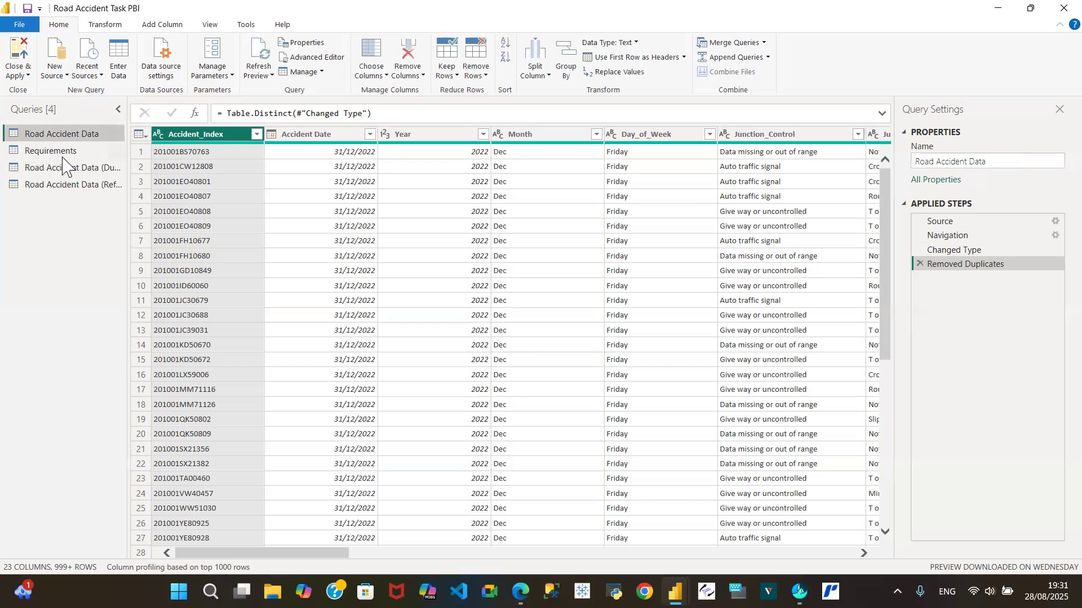
{"action": "left_click", "coordinate": [76, 169]}
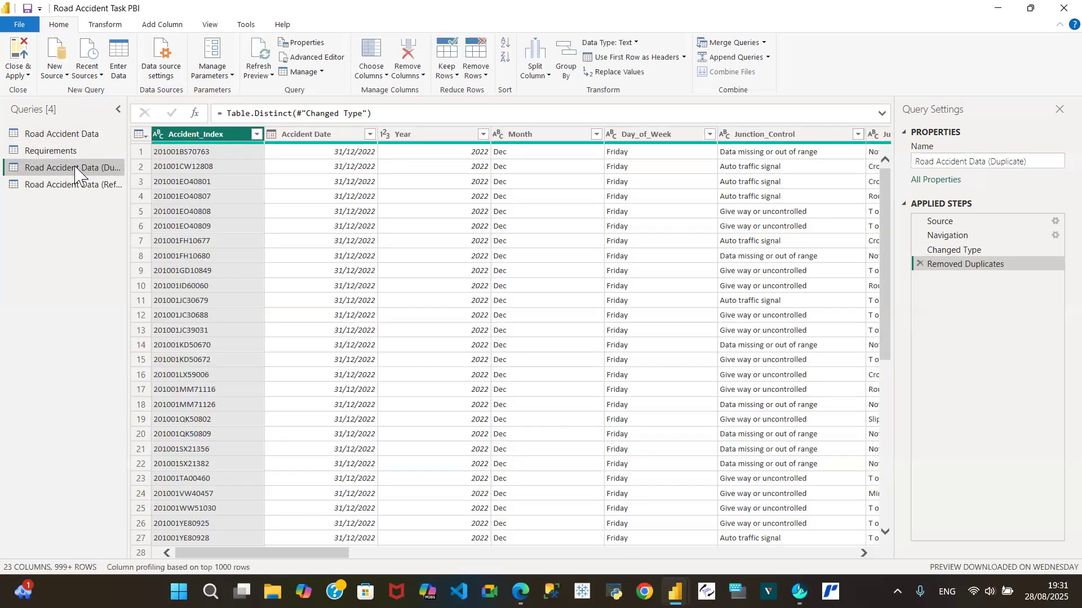
{"action": "left_click", "coordinate": [96, 135]}
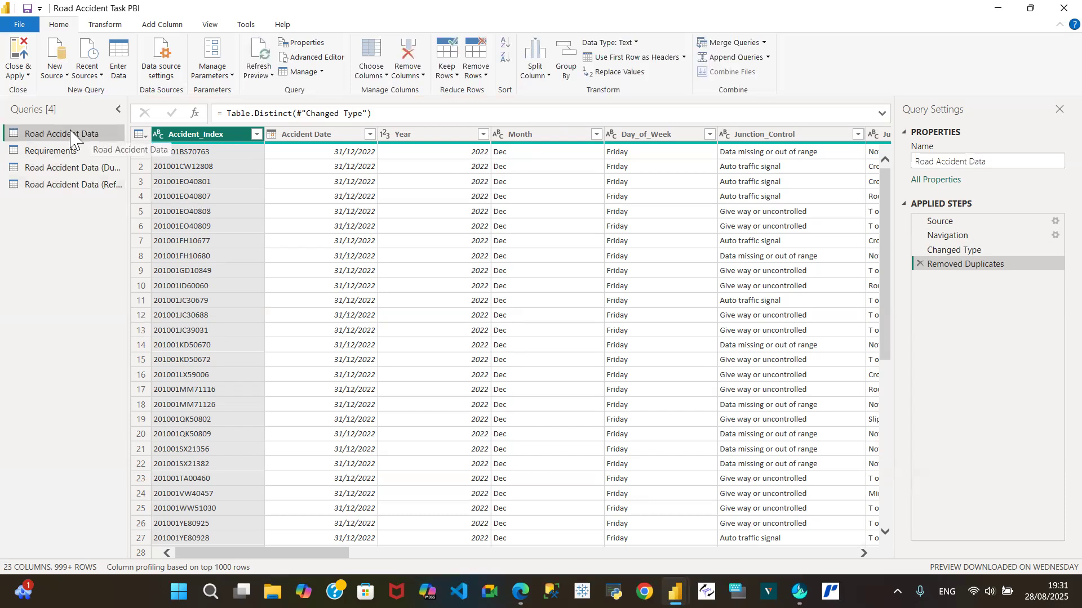
Step: Keep only the Accident_Index column in the Road Accident Data query and compare the effect on its duplicate and reference queries
{"action": "right_click", "coordinate": [212, 141]}
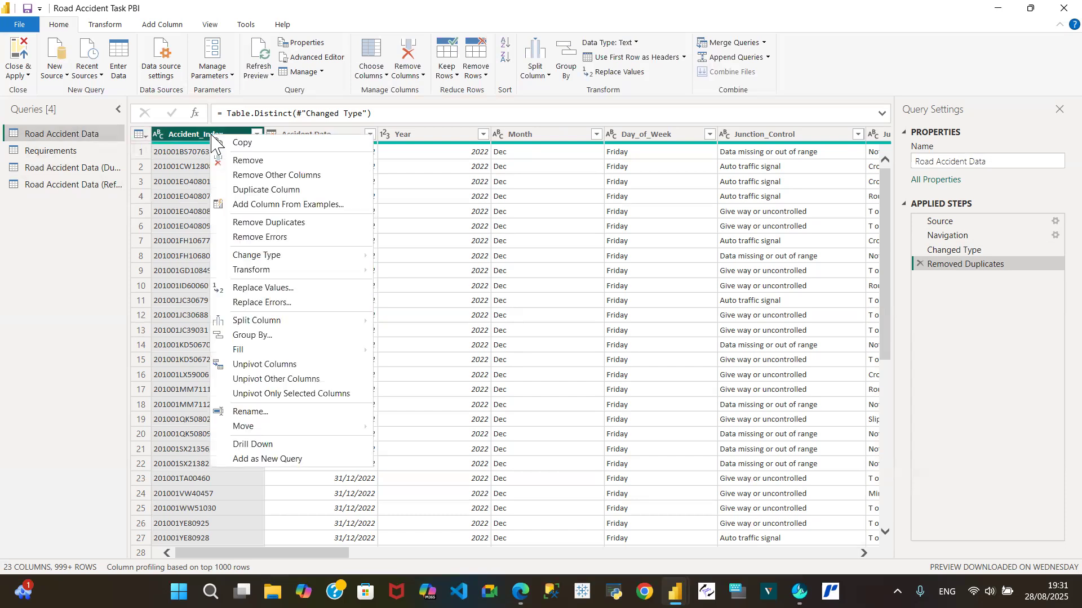
{"action": "left_click", "coordinate": [252, 176]}
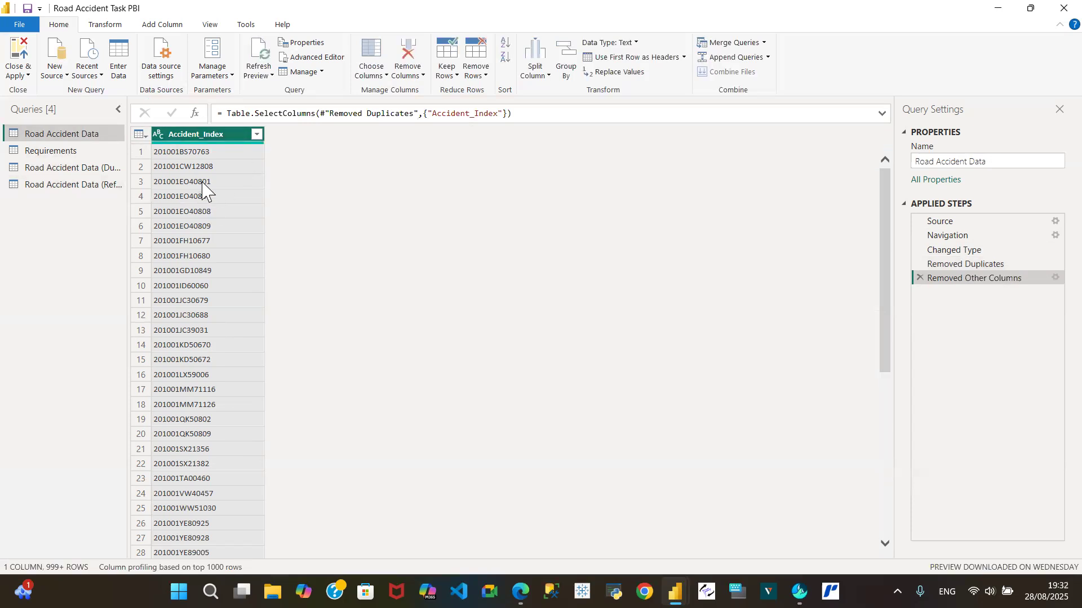
{"action": "left_click", "coordinate": [74, 166]}
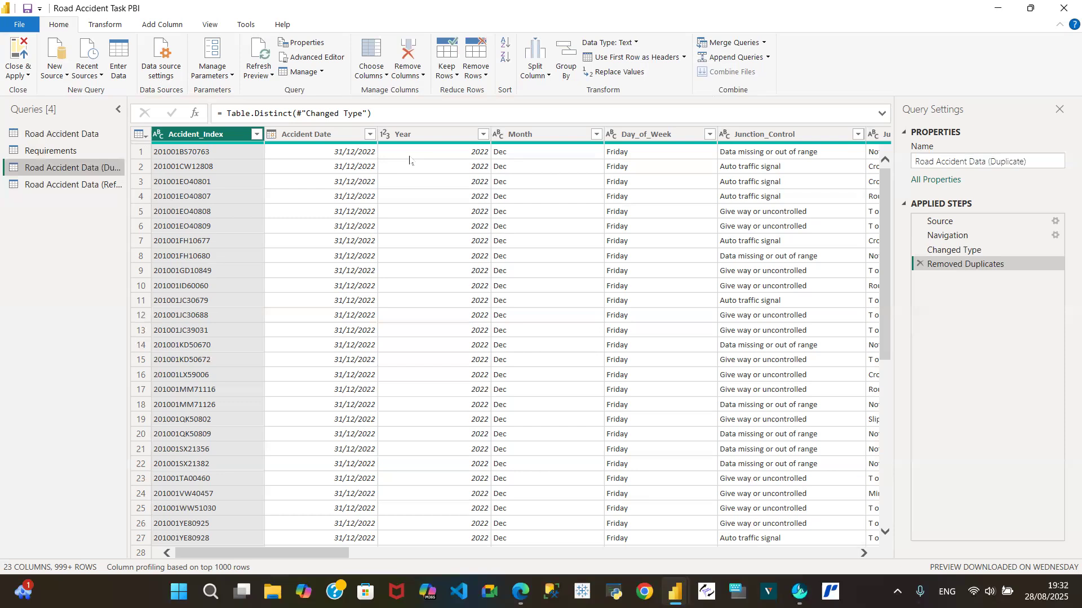
{"action": "left_click", "coordinate": [90, 185]}
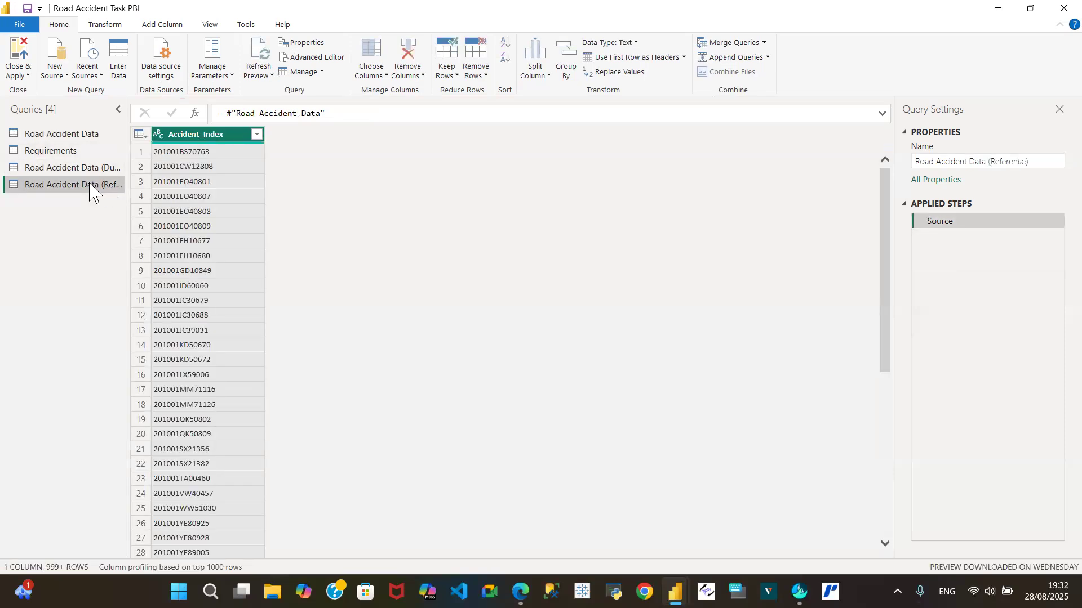
{"action": "left_click", "coordinate": [97, 136]}
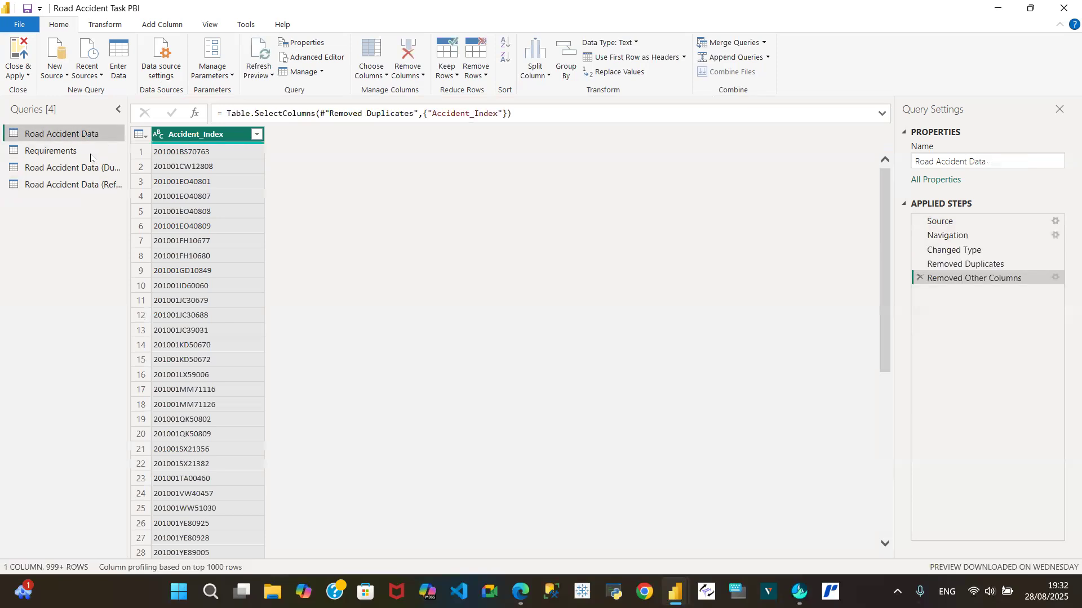
{"action": "left_click", "coordinate": [90, 186]}
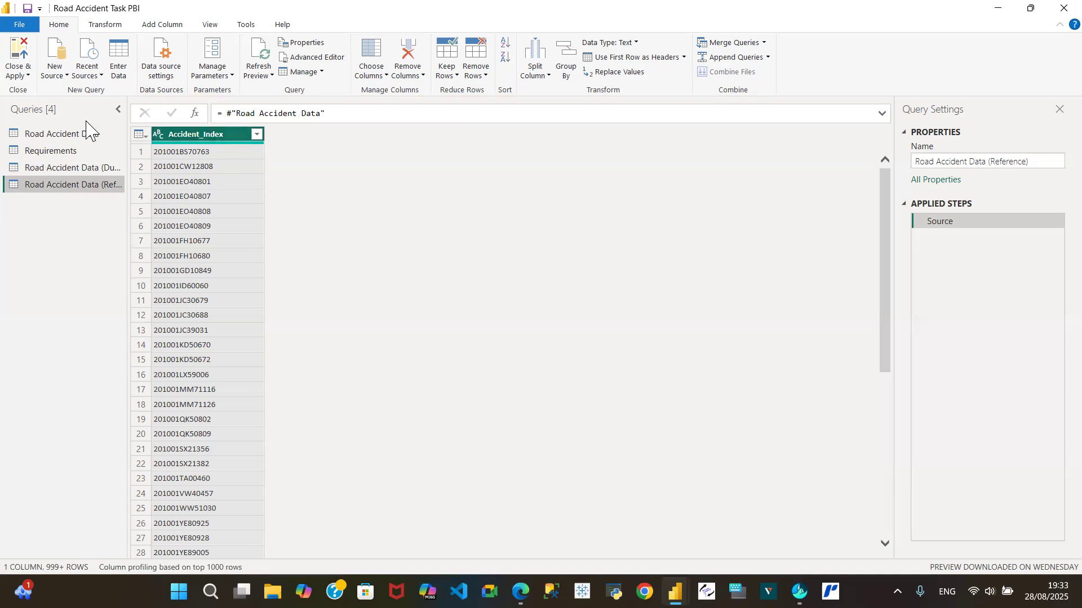
Step: Delete the Removed Other Columns step from the Road Accident Data query and check the reference and duplicate queries
{"action": "left_click", "coordinate": [71, 135]}
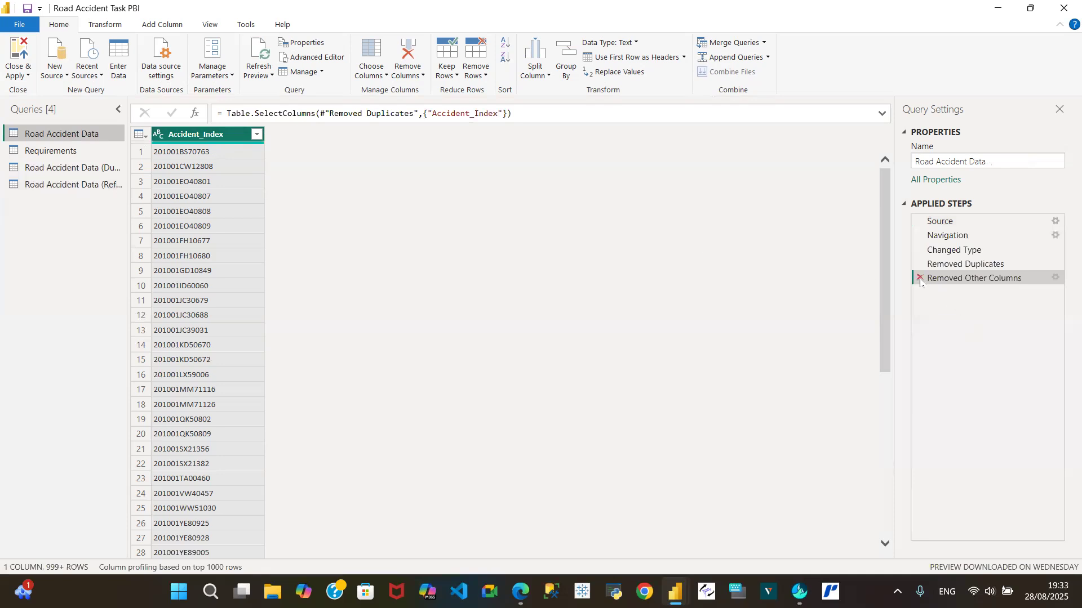
{"action": "left_click", "coordinate": [920, 278]}
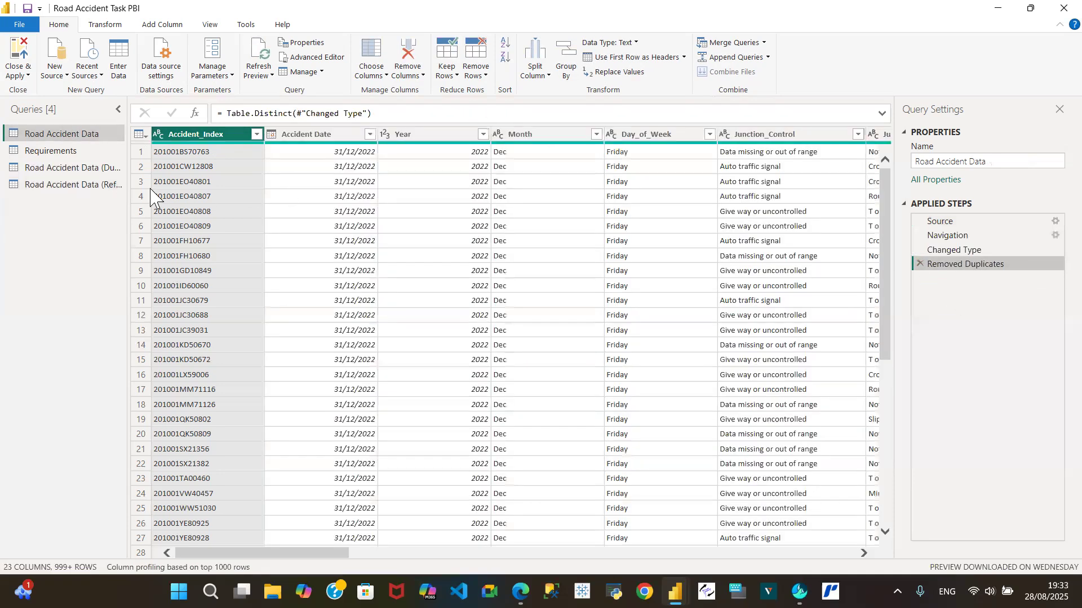
{"action": "left_click", "coordinate": [85, 185]}
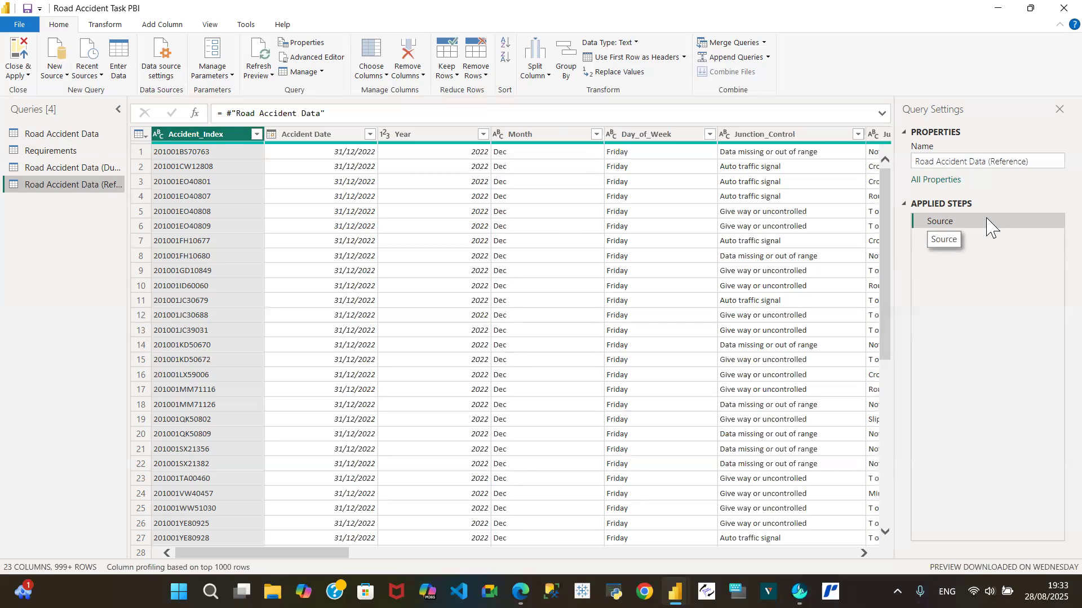
{"action": "left_click", "coordinate": [102, 170]}
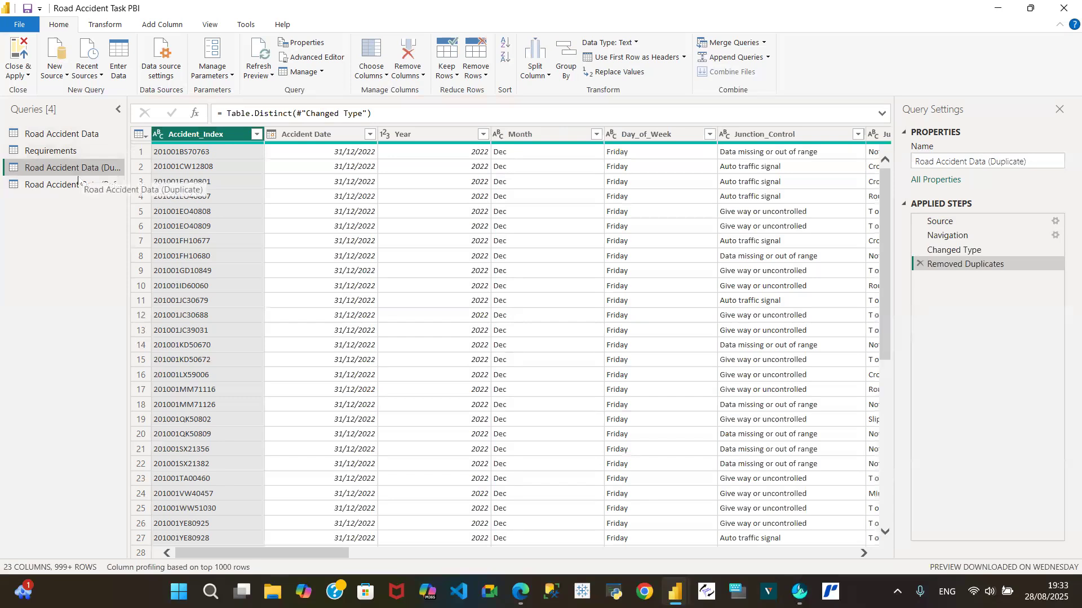
Step: Reduce the Road Accident Data (Duplicate) query to the Accident_Severity column and remove its duplicate values
{"action": "left_click", "coordinate": [80, 152]}
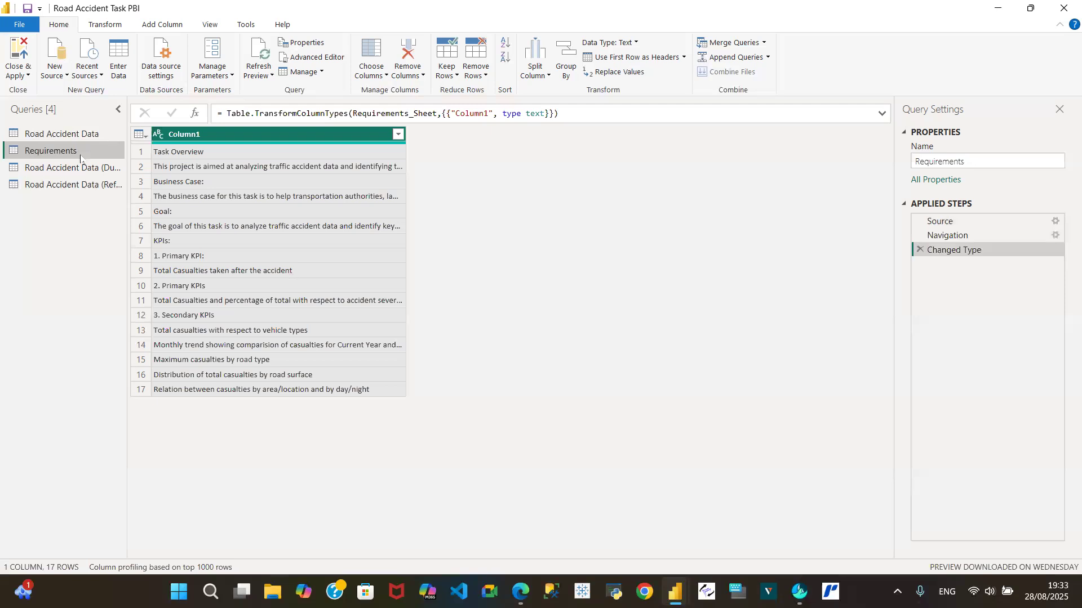
{"action": "left_click", "coordinate": [82, 169]}
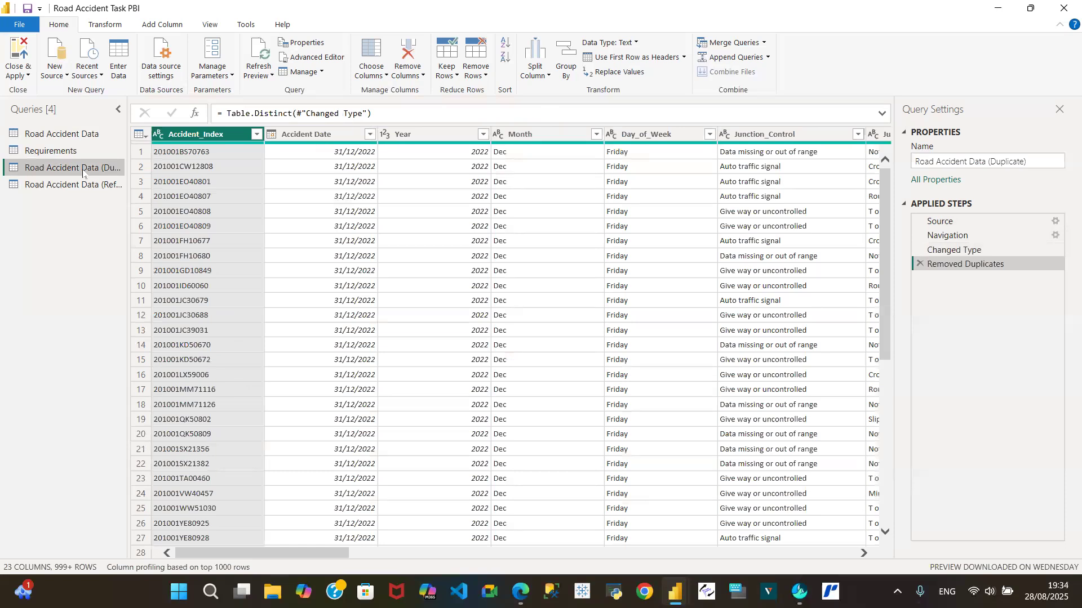
{"action": "left_click_drag", "start_coordinate": [318, 558], "coordinate": [427, 569]}
{"action": "left_click_drag", "start_coordinate": [399, 553], "coordinate": [403, 553]}
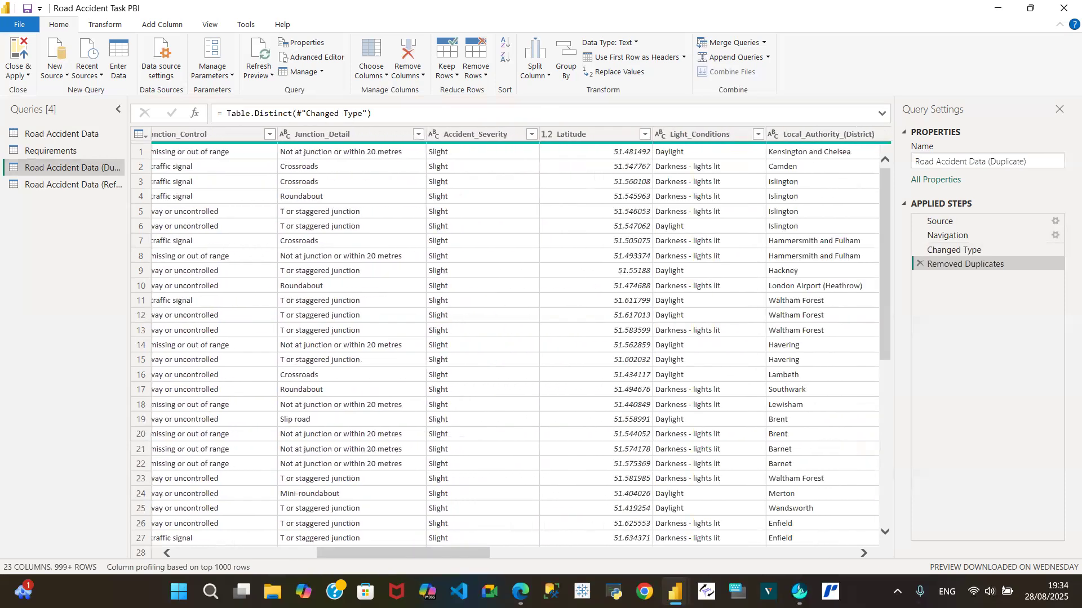
{"action": "left_click", "coordinate": [490, 138]}
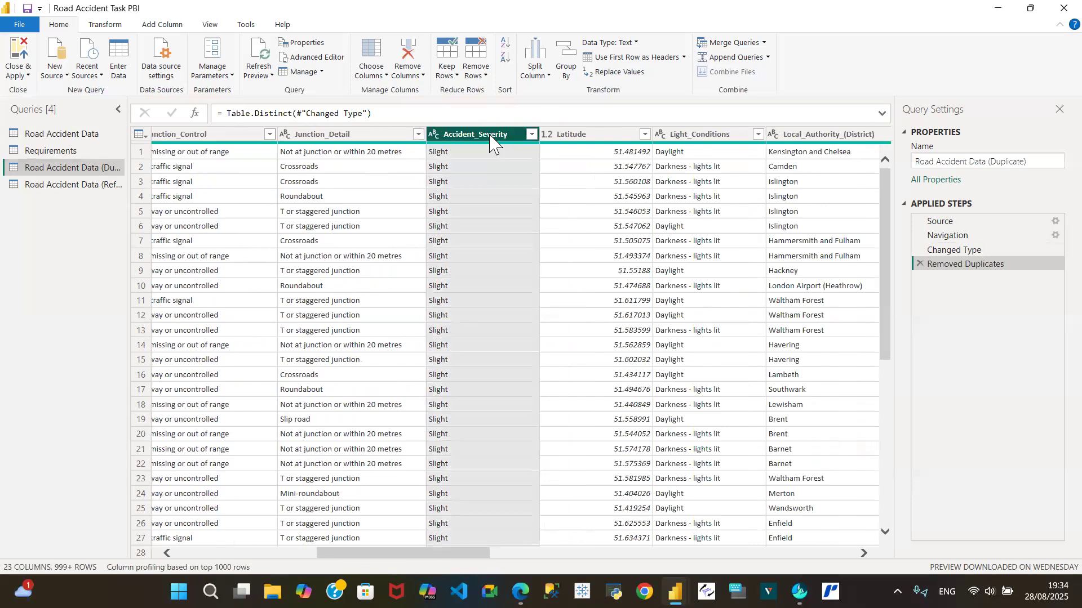
{"action": "right_click", "coordinate": [488, 139]}
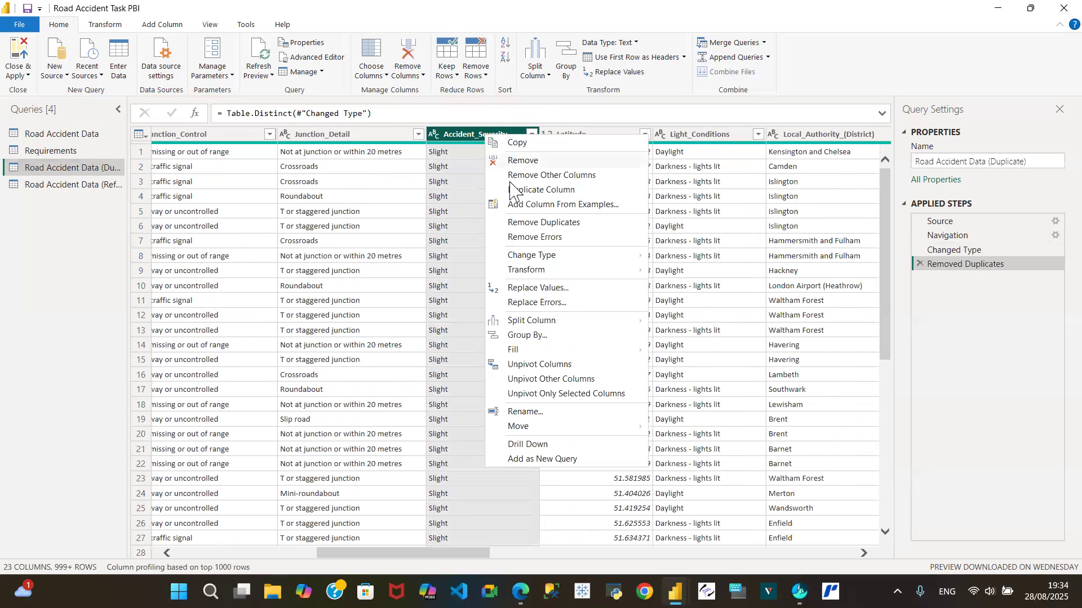
{"action": "left_click", "coordinate": [539, 176]}
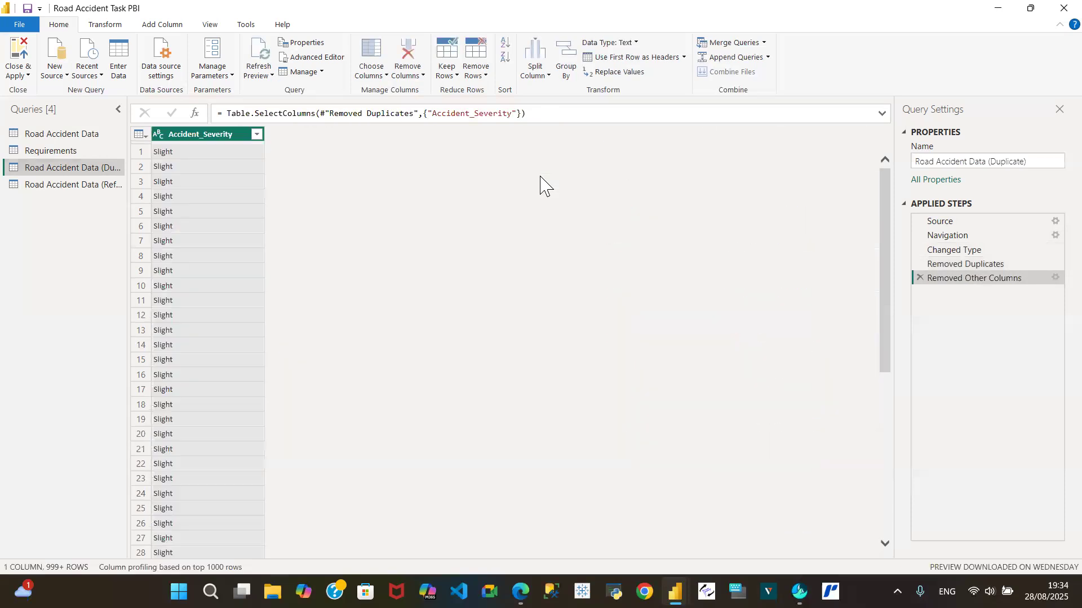
{"action": "right_click", "coordinate": [199, 140]}
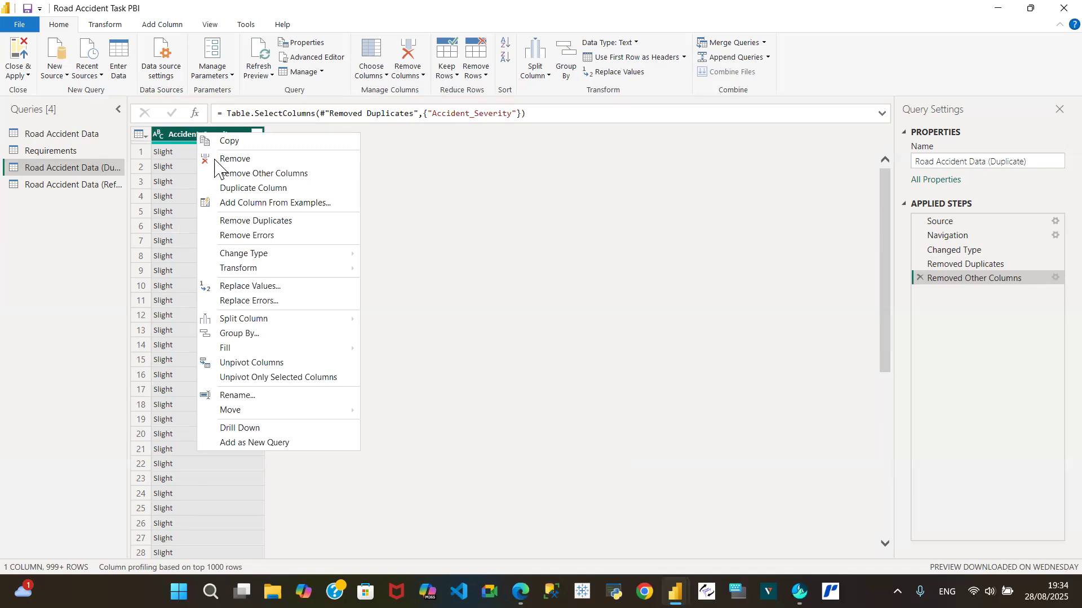
{"action": "left_click", "coordinate": [256, 222]}
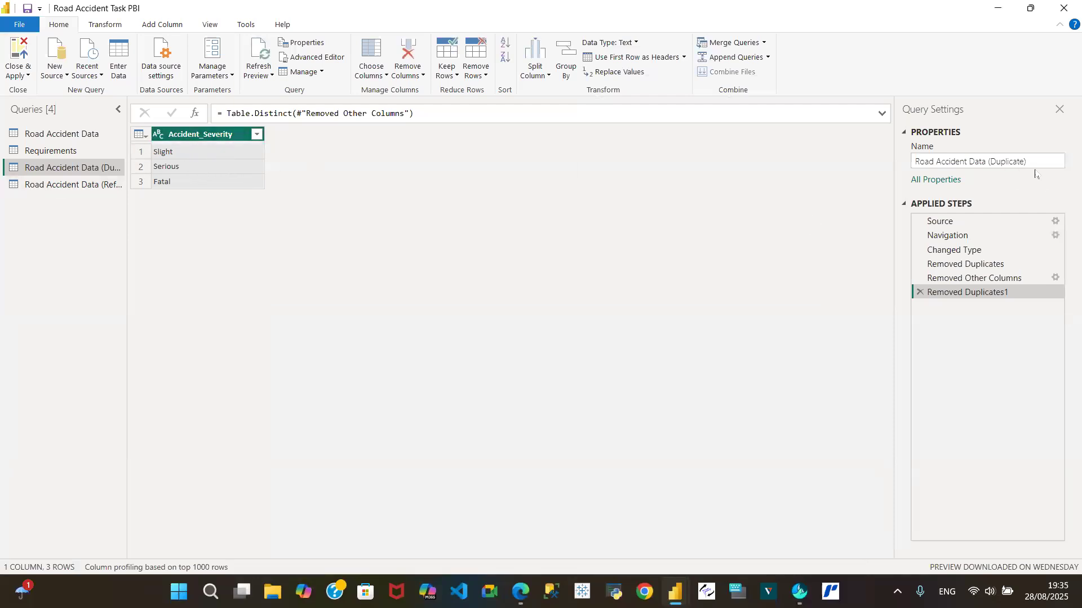
Step: Rename the Road Accident Data (Duplicate) query to Accident_Severity (Duplicate)
{"action": "left_click", "coordinate": [986, 164]}
{"action": "key", "text": "BackSpace"}
{"action": "key", "text": "BackSpace"}
{"action": "key", "text": "BackSpace"}
{"action": "key", "text": "BackSpace"}
{"action": "key", "text": "BackSpace"}
{"action": "key", "text": "BackSpace"}
{"action": "key", "text": "BackSpace"}
{"action": "key", "text": "BackSpace"}
{"action": "key", "text": "BackSpace"}
{"action": "key", "text": "BackSpace"}
{"action": "key", "text": "BackSpace"}
{"action": "key", "text": "BackSpace"}
{"action": "key", "text": "BackSpace"}
{"action": "key", "text": "BackSpace"}
{"action": "key", "text": "BackSpace"}
{"action": "key", "text": "BackSpace"}
{"action": "key", "text": "BackSpace"}
{"action": "key", "text": "BackSpace"}
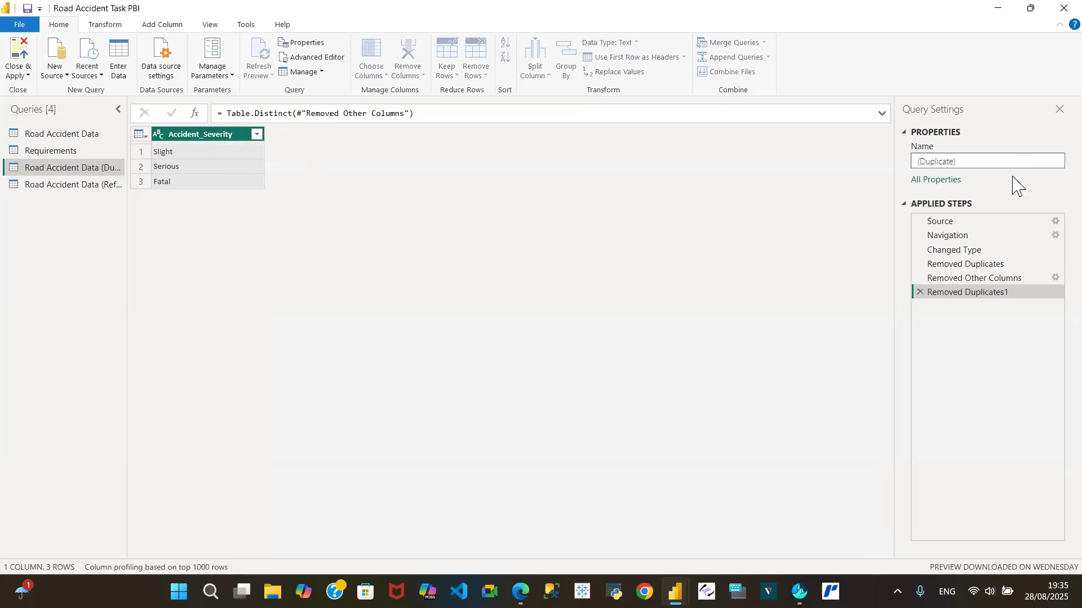
{"action": "type", "text": "C"}
{"action": "key", "text": "BackSpace"}
{"action": "type", "text": "Acci"}
{"action": "type", "text": "dent"}
{"action": "type", "text": "_"}
{"action": "type", "text": "Sever"}
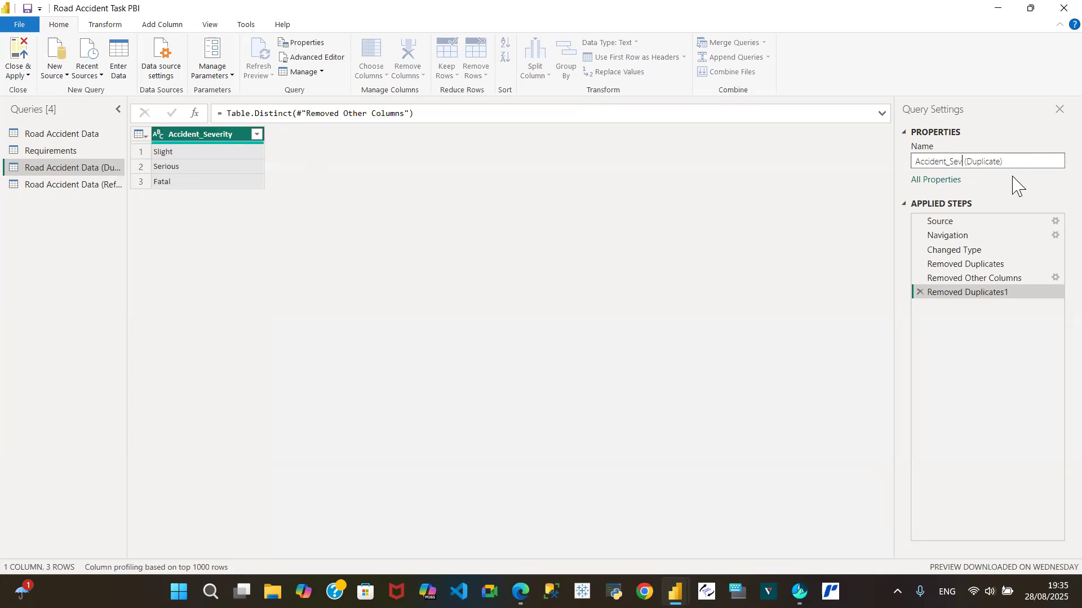
{"action": "type", "text": "ity"}
{"action": "key", "text": "Return"}
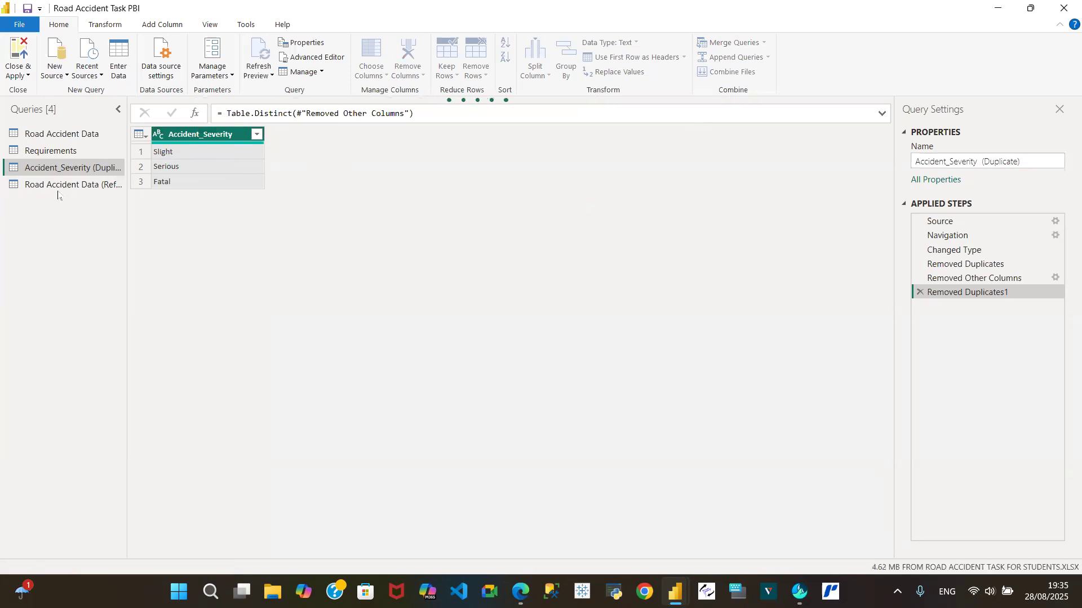
Step: Reduce the Road Accident Data (Reference) query to the Vehicle_Type column and remove its duplicate values
{"action": "left_click", "coordinate": [69, 153]}
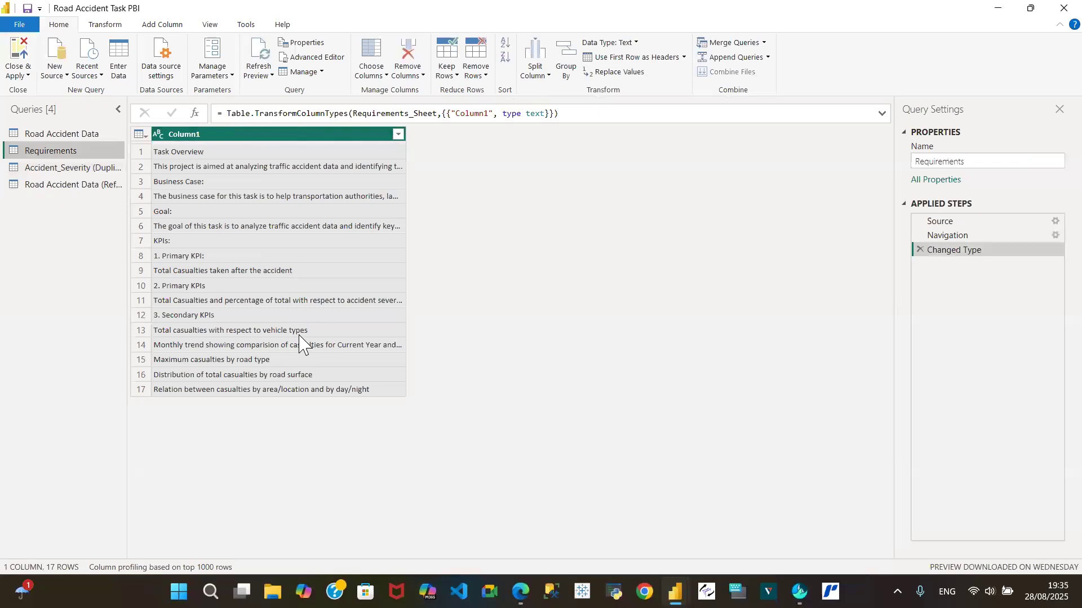
{"action": "left_click", "coordinate": [80, 190]}
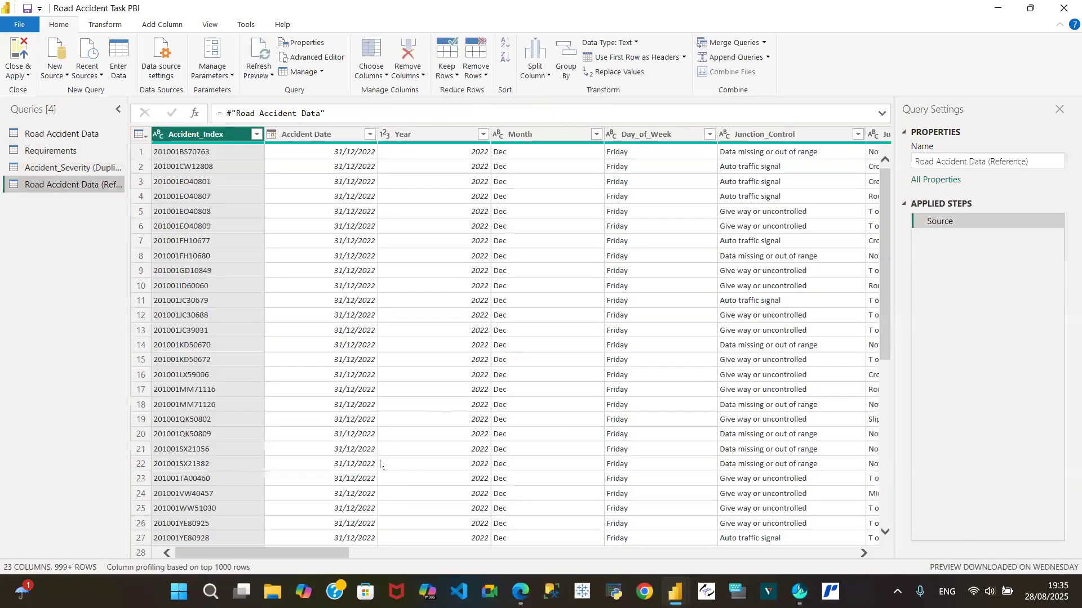
{"action": "left_click_drag", "start_coordinate": [330, 557], "coordinate": [958, 541]}
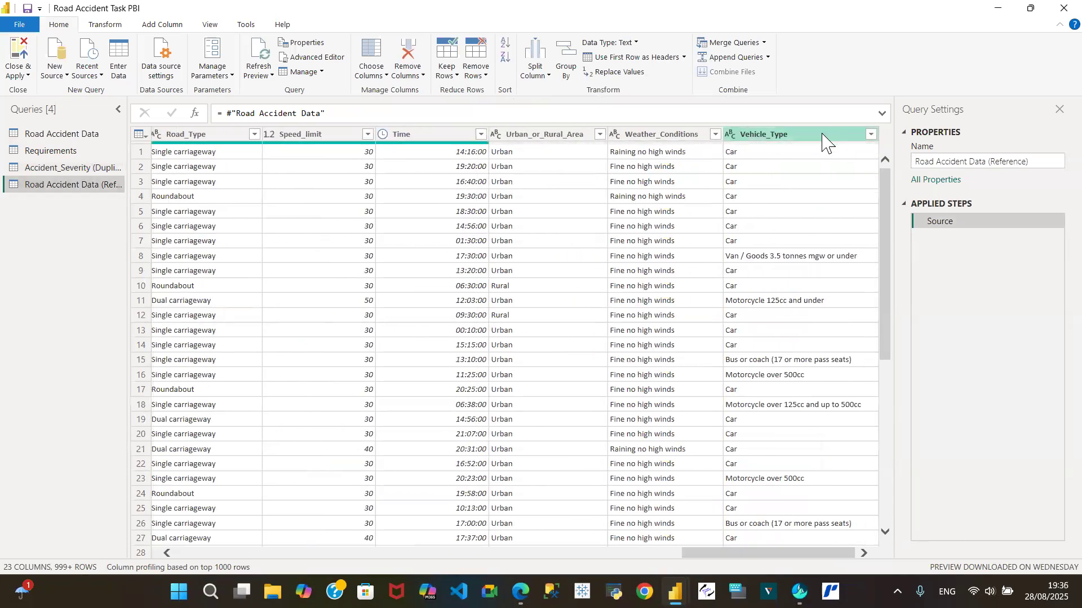
{"action": "left_click", "coordinate": [823, 138]}
{"action": "right_click", "coordinate": [823, 142]}
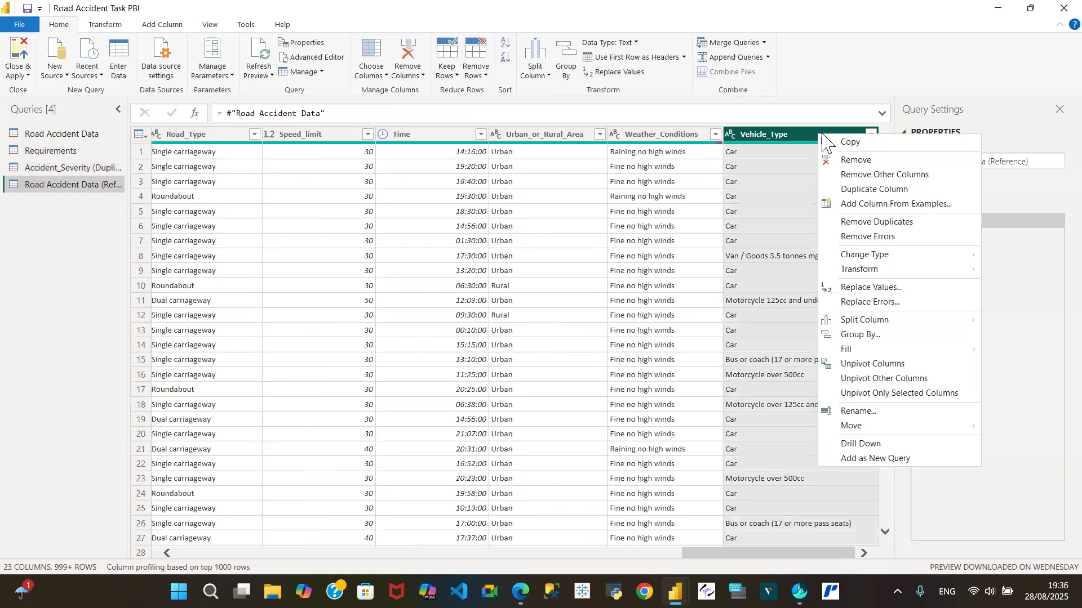
{"action": "left_click", "coordinate": [856, 175]}
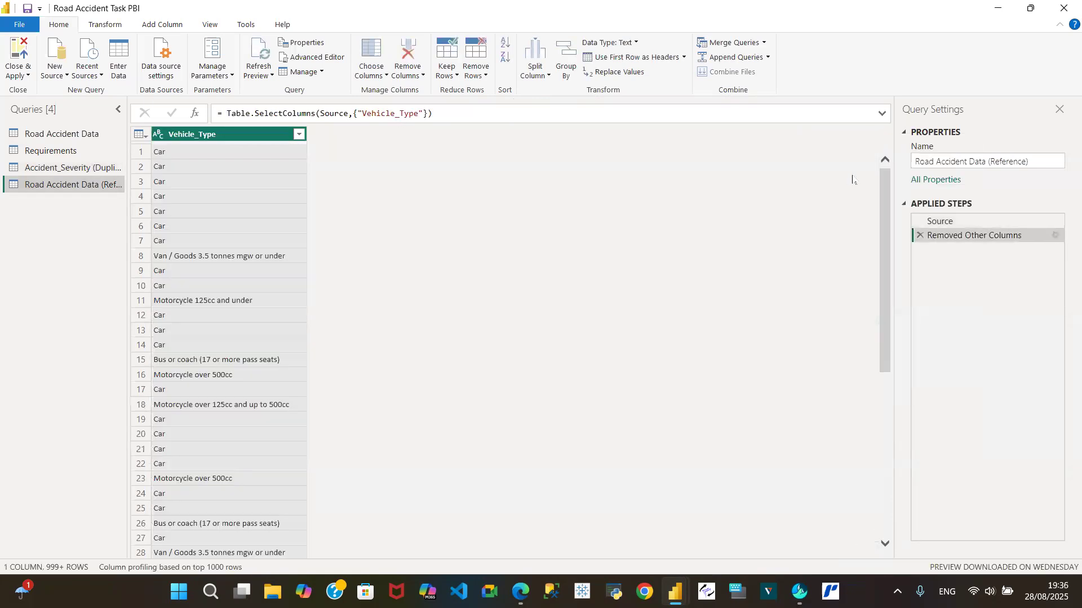
{"action": "right_click", "coordinate": [259, 139]}
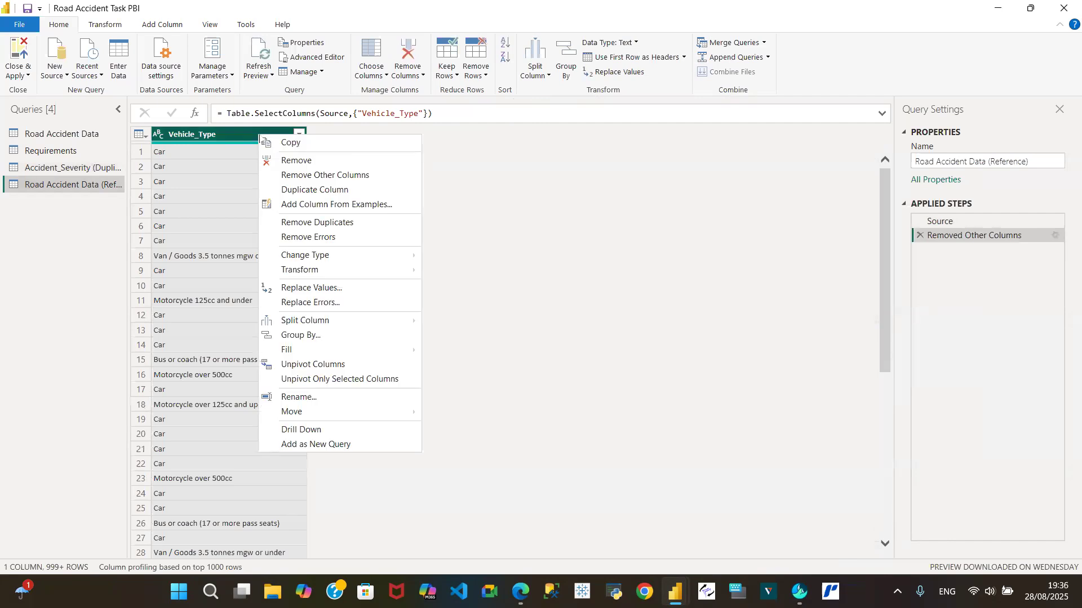
{"action": "left_click", "coordinate": [307, 224]}
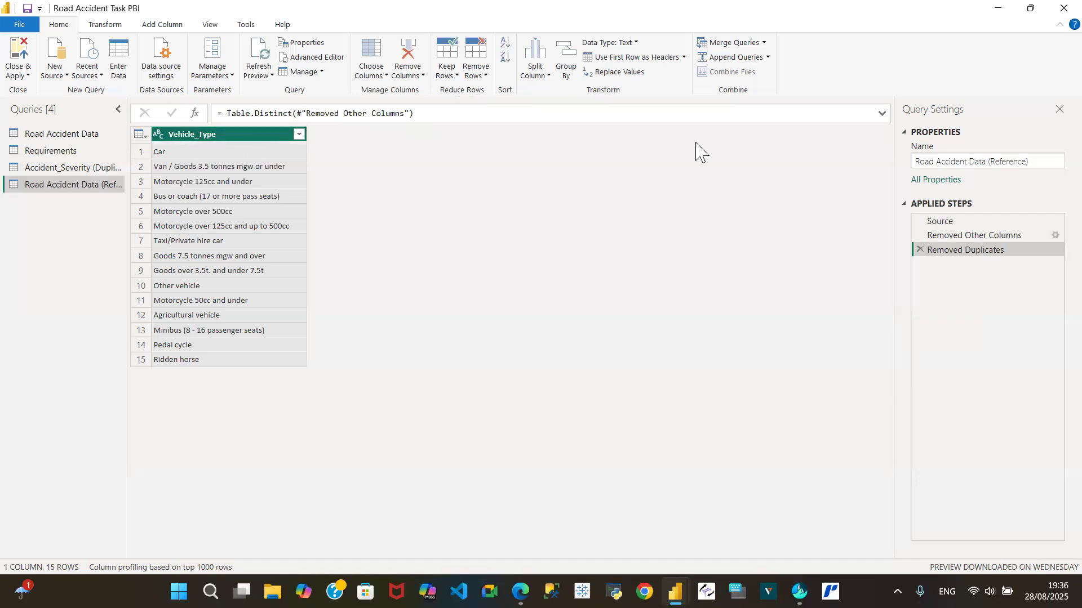
Step: Rename the Road Accident Data (Reference) query to Vehicle_Type (Reference)
{"action": "left_click", "coordinate": [982, 161]}
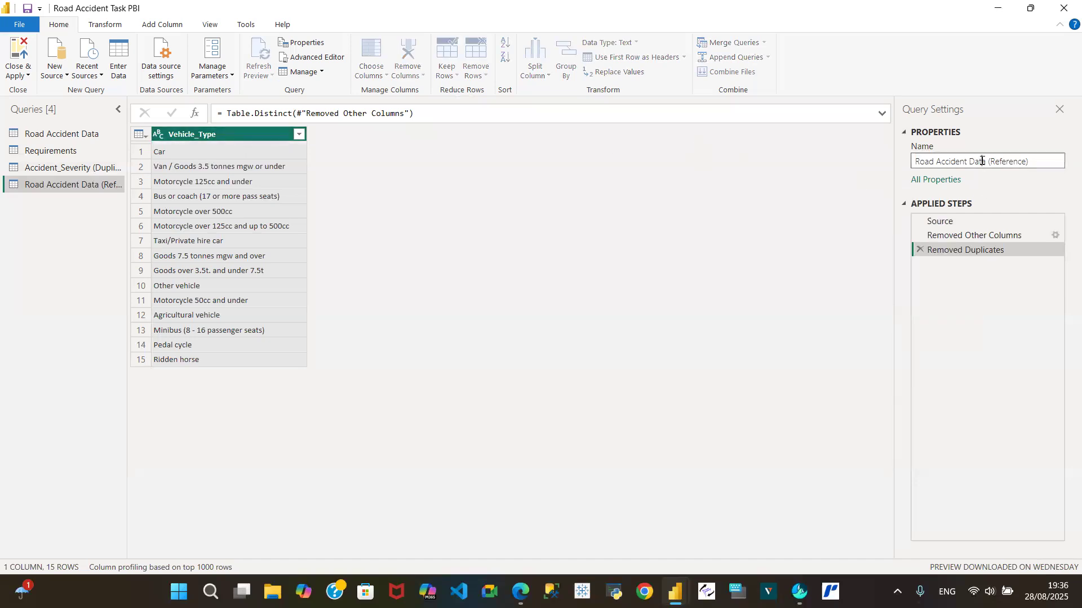
{"action": "key", "text": "BackSpace"}
{"action": "key", "text": "BackSpace"}
{"action": "key", "text": "BackSpace"}
{"action": "key", "text": "BackSpace"}
{"action": "key", "text": "BackSpace"}
{"action": "key", "text": "BackSpace"}
{"action": "key", "text": "BackSpace"}
{"action": "key", "text": "BackSpace"}
{"action": "key", "text": "BackSpace"}
{"action": "key", "text": "BackSpace"}
{"action": "key", "text": "BackSpace"}
{"action": "key", "text": "BackSpace"}
{"action": "key", "text": "BackSpace"}
{"action": "key", "text": "BackSpace"}
{"action": "key", "text": "BackSpace"}
{"action": "key", "text": "BackSpace"}
{"action": "key", "text": "BackSpace"}
{"action": "key", "text": "BackSpace"}
{"action": "type", "text": "V"}
{"action": "type", "text": "ehu"}
{"action": "key", "text": "BackSpace"}
{"action": "type", "text": "icle_Type"}
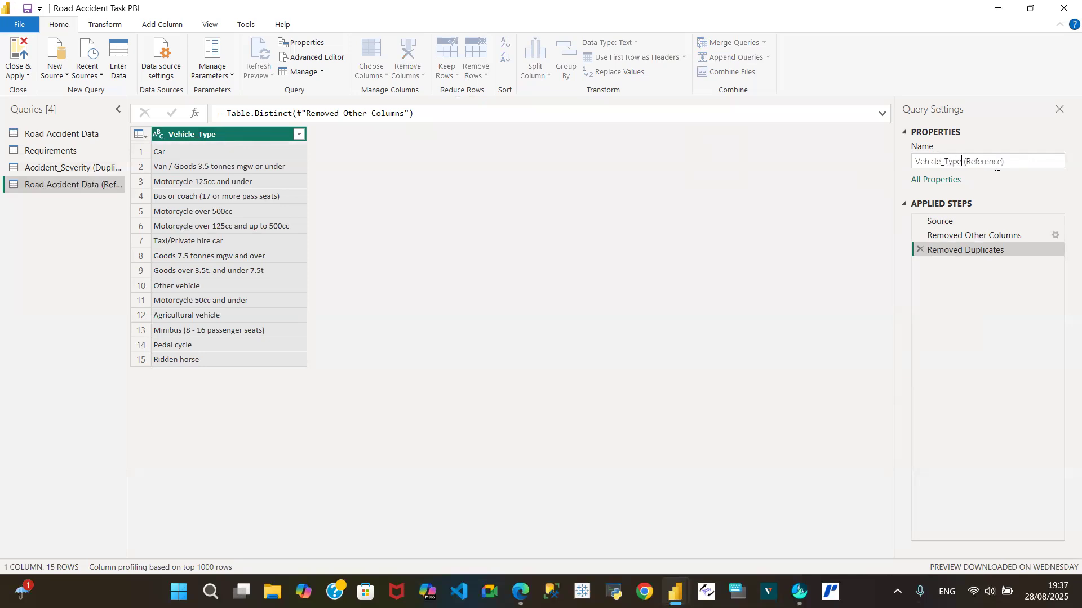
{"action": "left_click", "coordinate": [856, 198]}
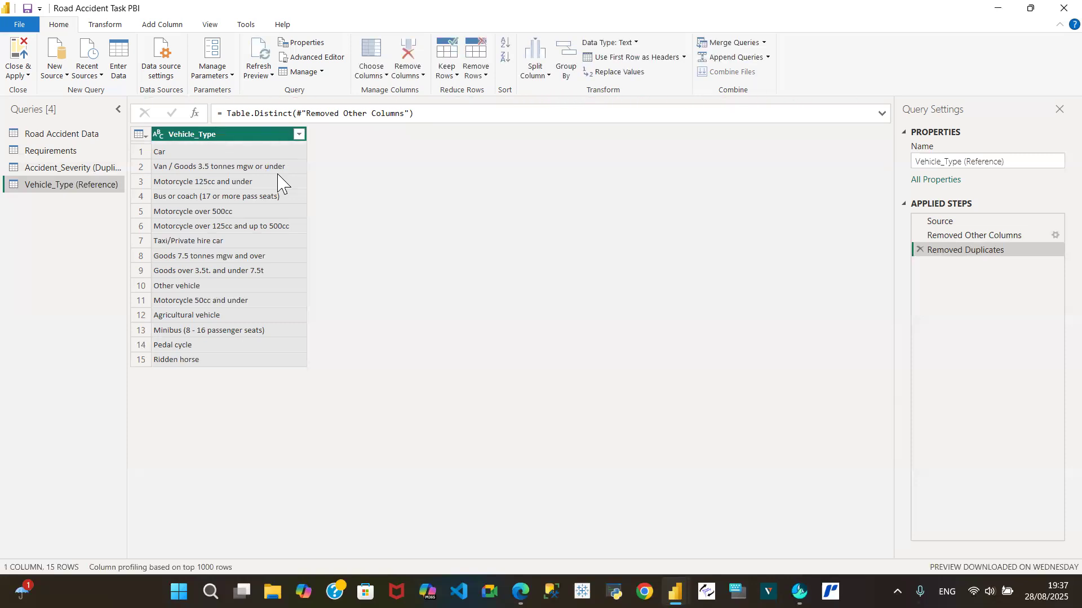
Step: Check the Requirements query and create another duplicate of the Road Accident Data query
{"action": "left_click", "coordinate": [84, 152]}
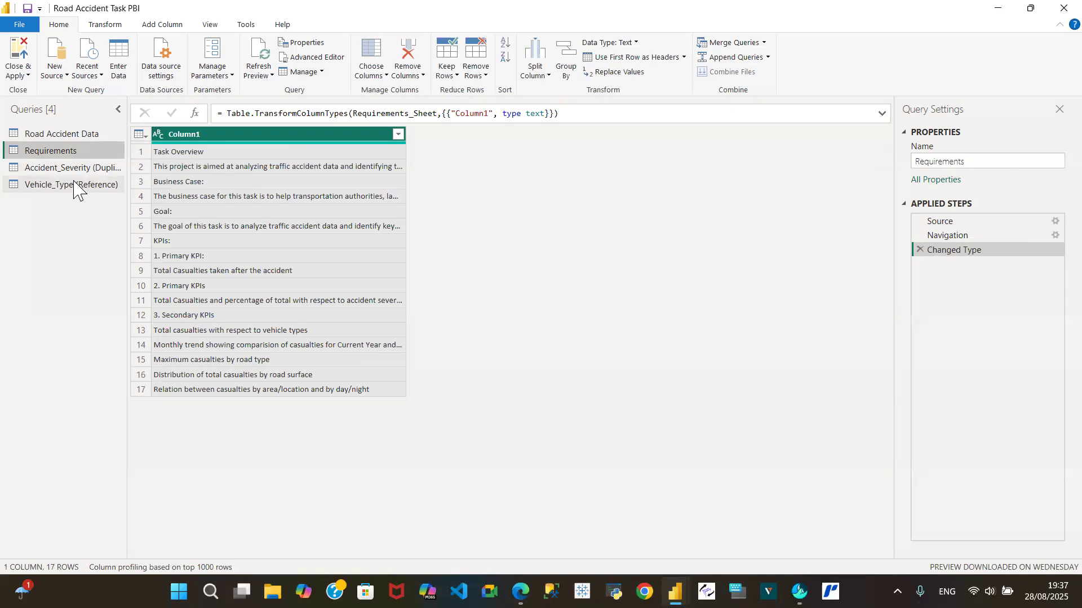
{"action": "left_click", "coordinate": [84, 133]}
{"action": "right_click", "coordinate": [83, 133]}
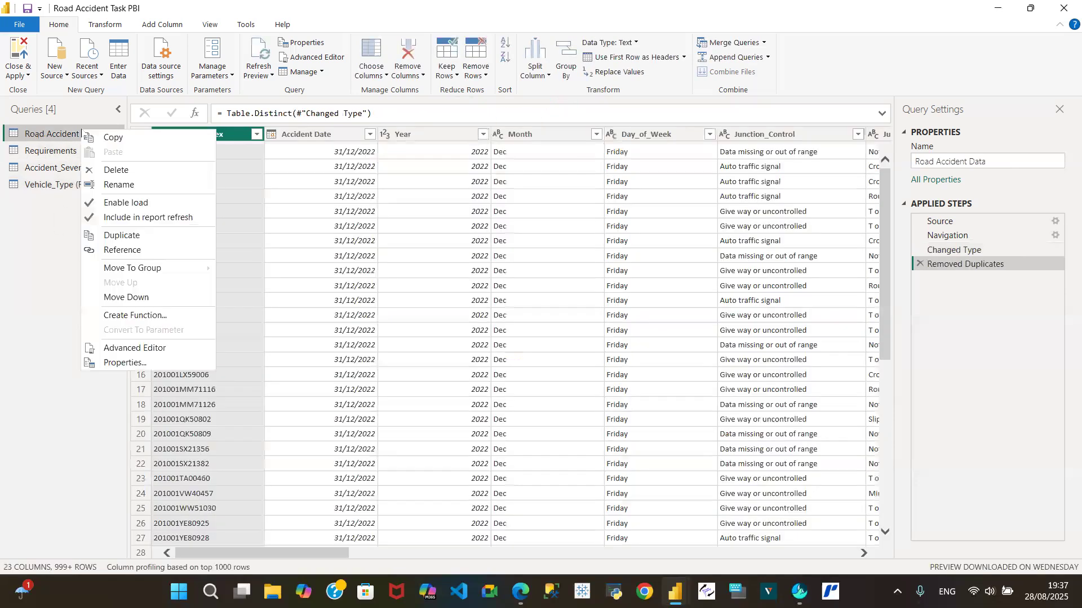
{"action": "left_click", "coordinate": [107, 235]}
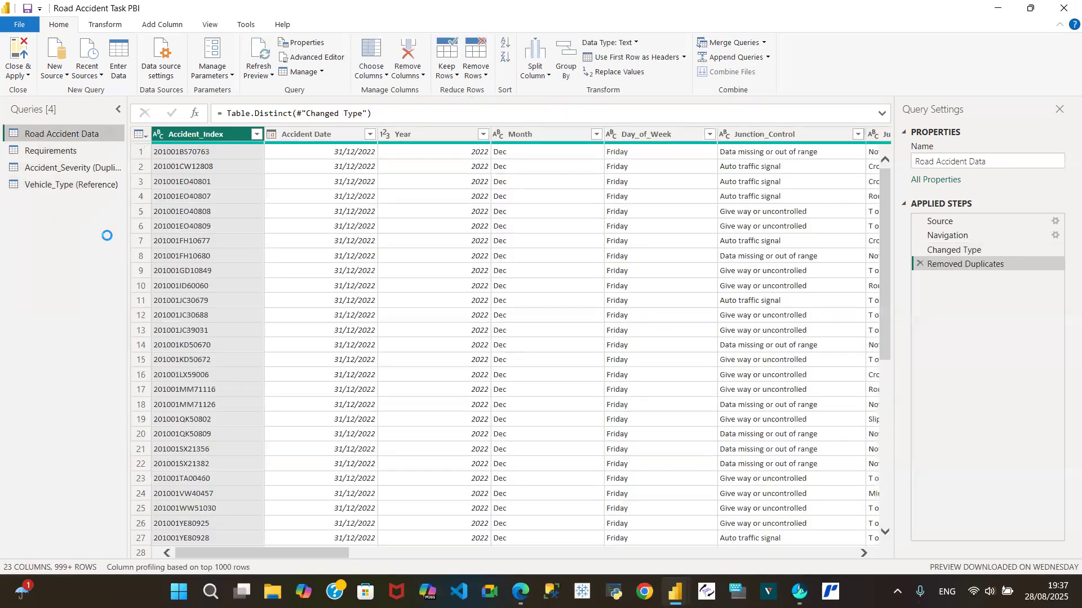
{"action": "left_click", "coordinate": [90, 136]}
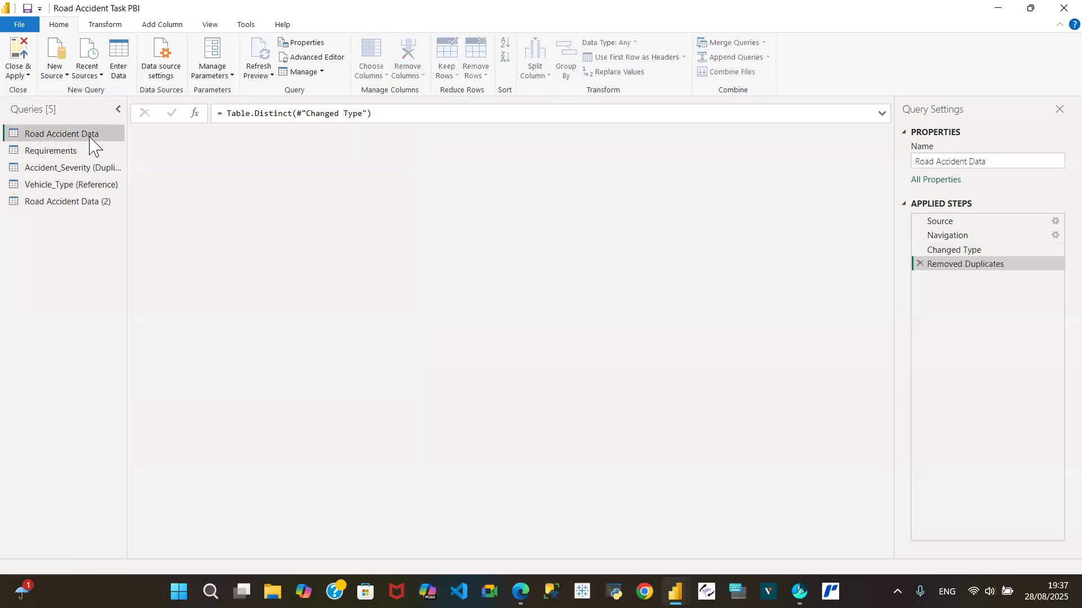
Step: Duplicate the Road Accident Data query once more
{"action": "right_click", "coordinate": [89, 137]}
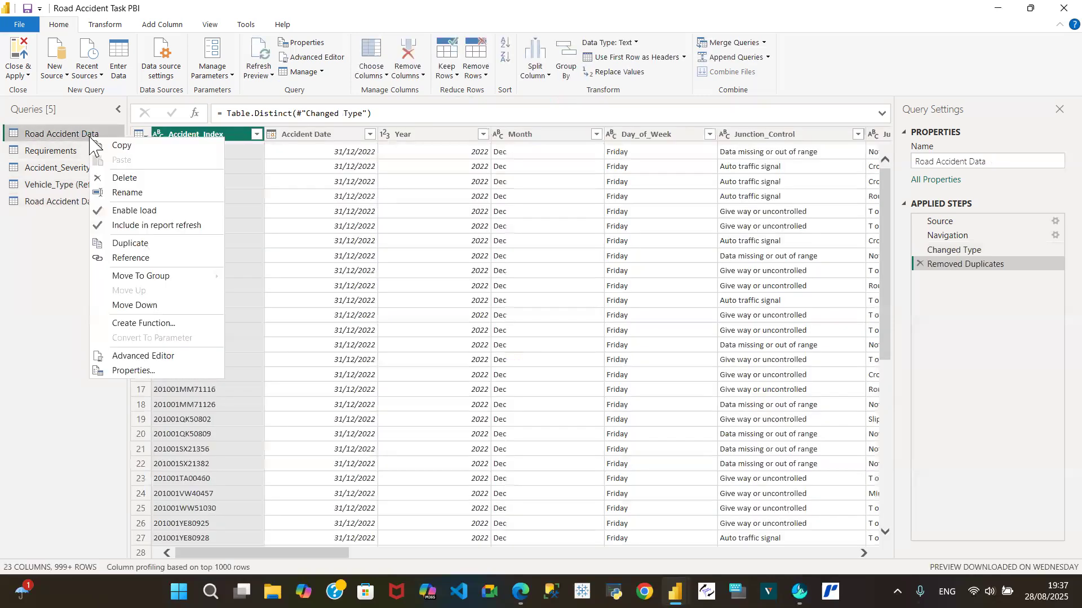
{"action": "left_click", "coordinate": [129, 245]}
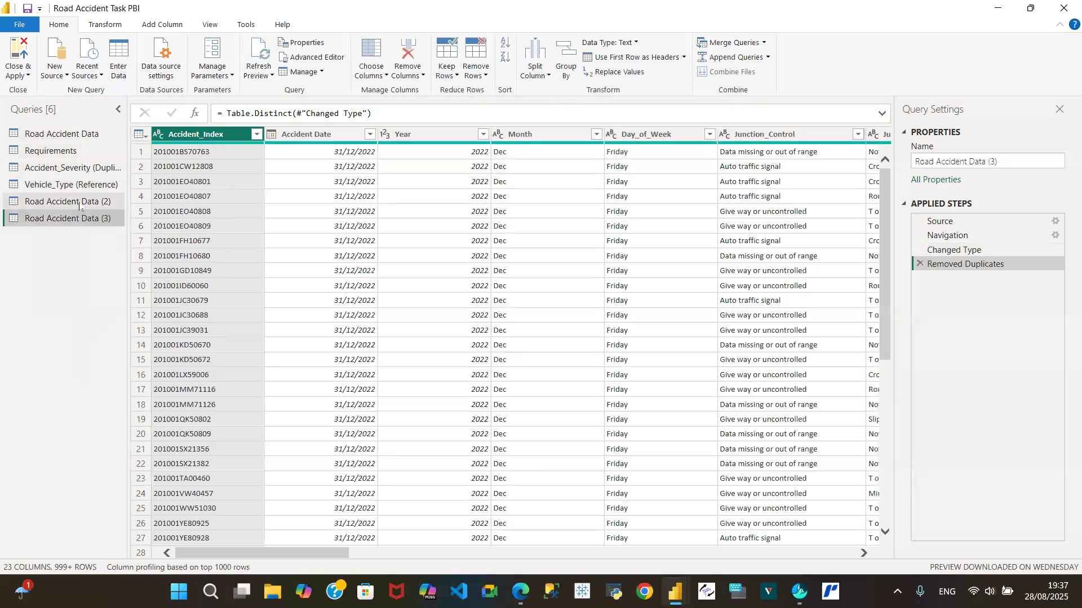
Step: Reduce the Road Accident Data (2) query to the Road_Type column and remove its duplicate values
{"action": "left_click", "coordinate": [80, 204]}
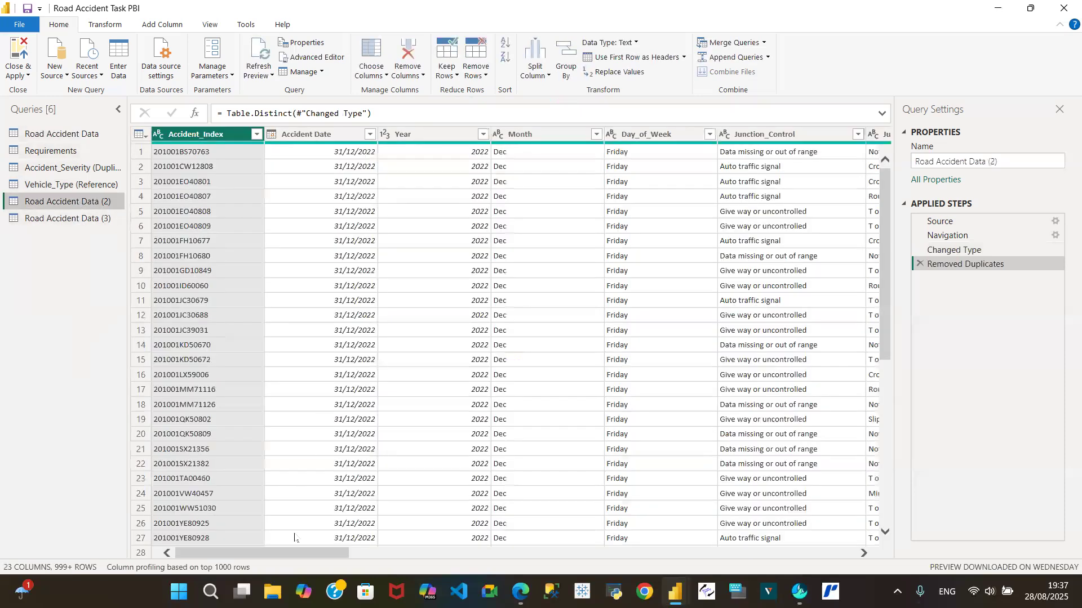
{"action": "left_click_drag", "start_coordinate": [290, 557], "coordinate": [675, 586]}
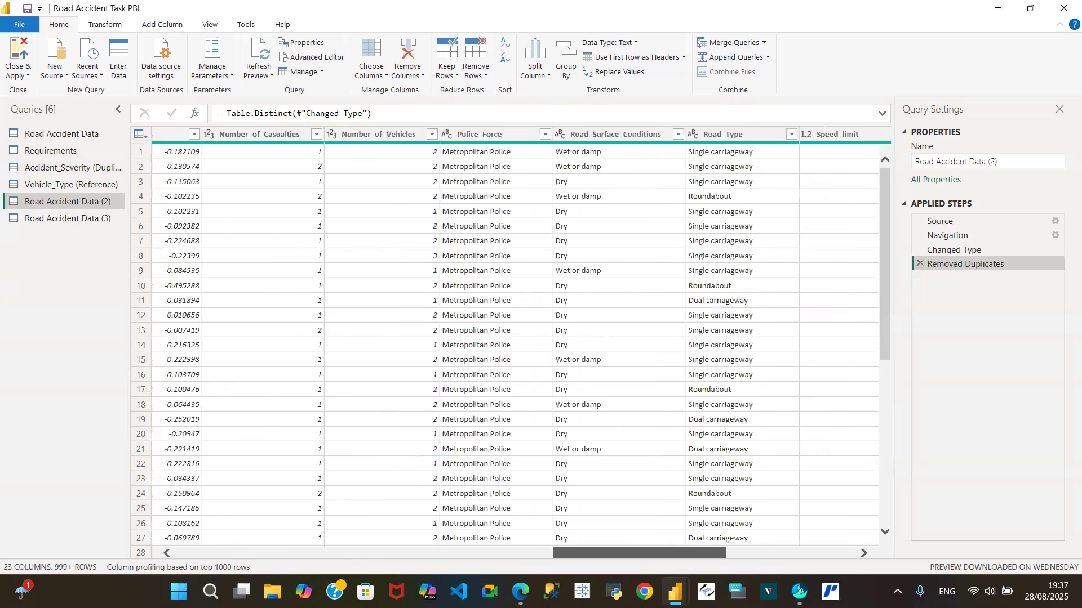
{"action": "left_click", "coordinate": [745, 135]}
{"action": "right_click", "coordinate": [746, 136]}
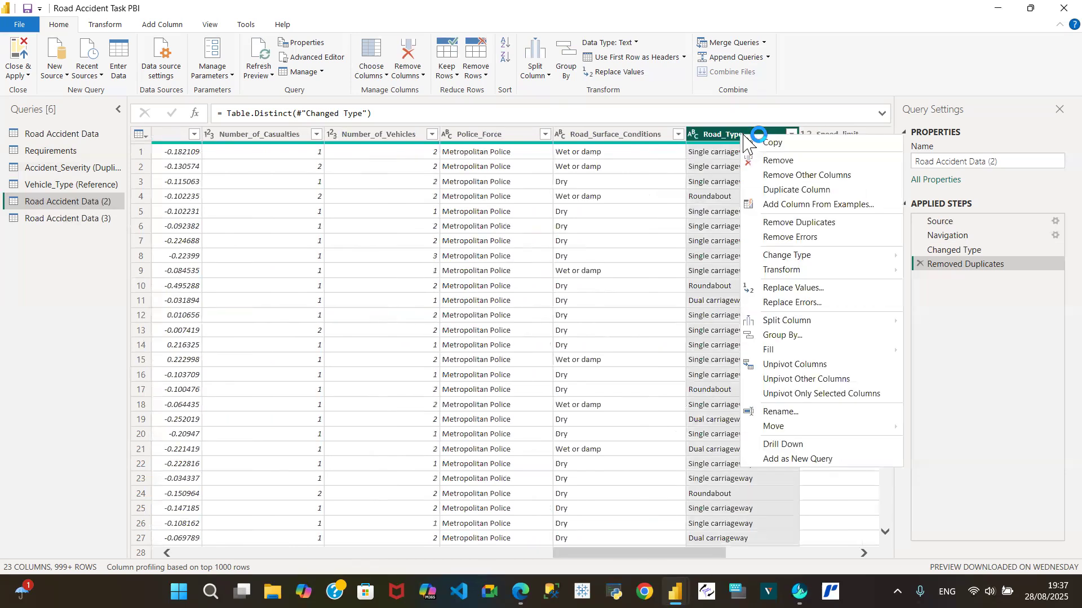
{"action": "left_click", "coordinate": [774, 174]}
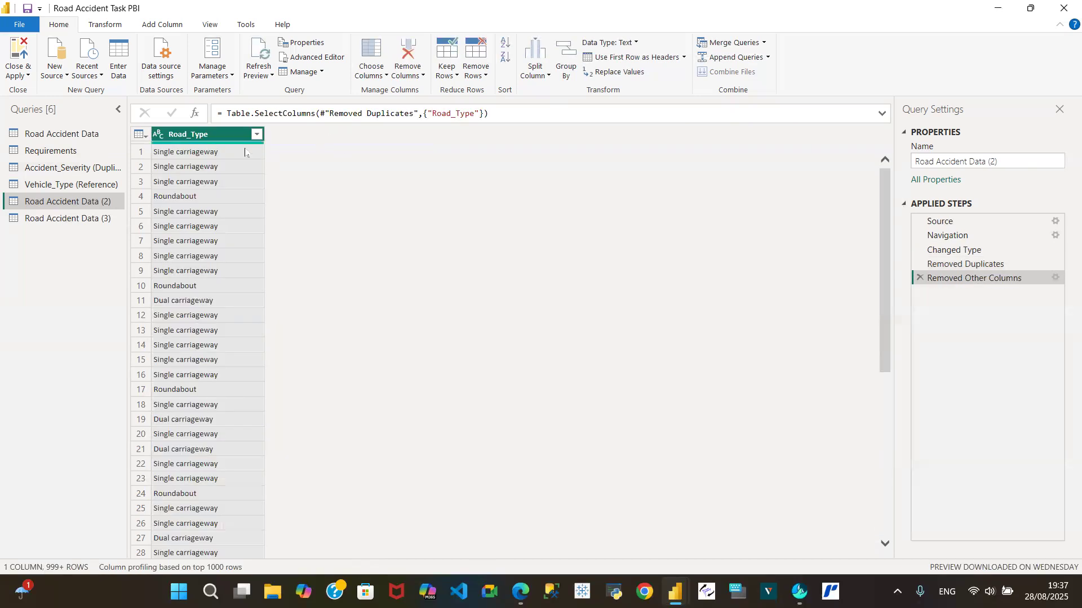
{"action": "right_click", "coordinate": [220, 134]}
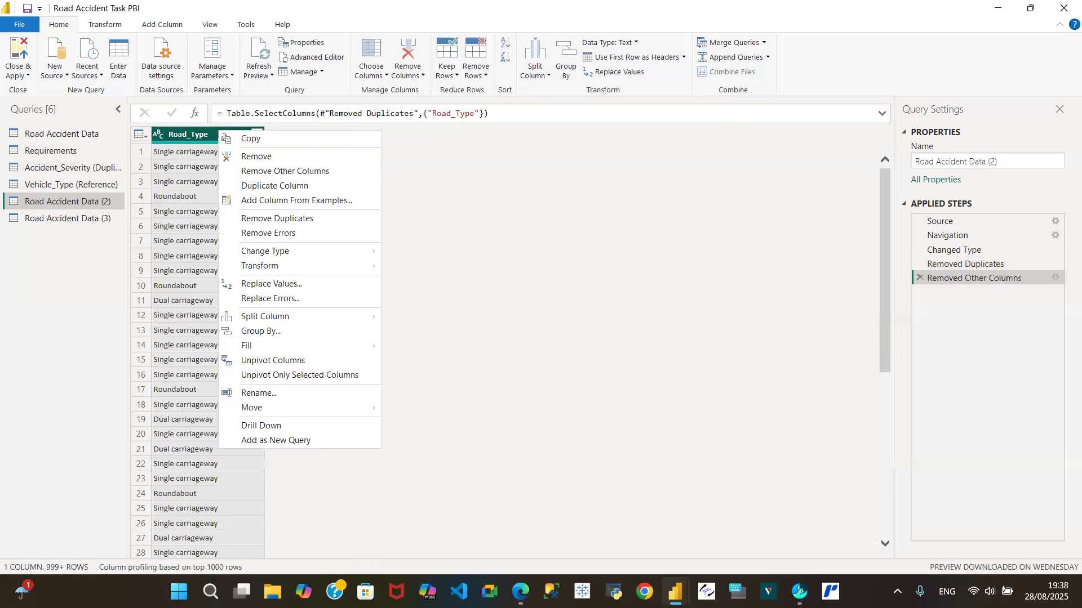
{"action": "left_click", "coordinate": [264, 222]}
Step: Rename the Road Accident Data (2) query to Road_Type
{"action": "left_click", "coordinate": [982, 162]}
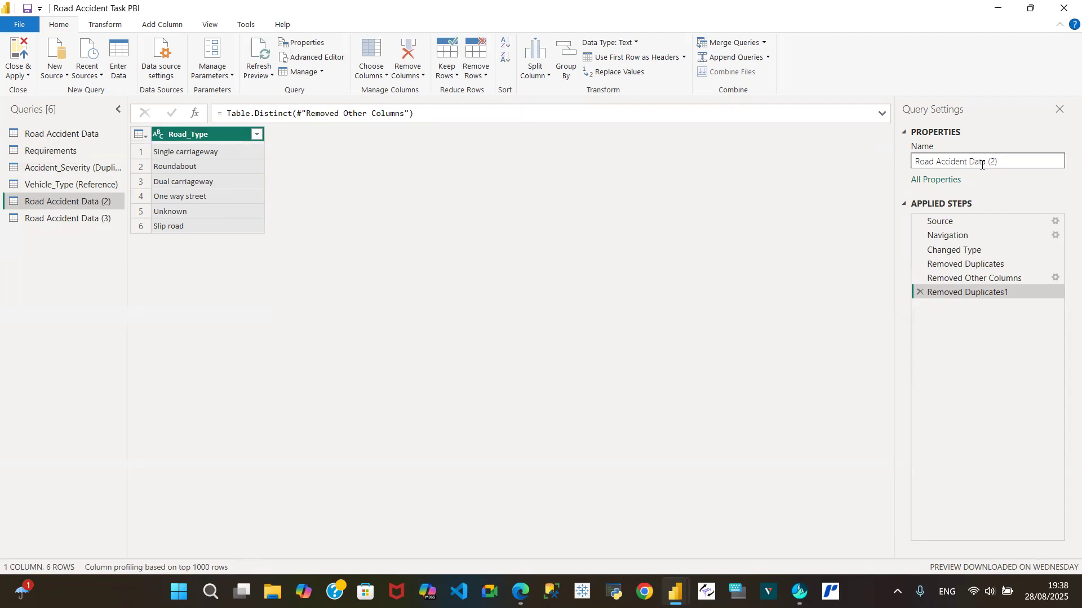
{"action": "left_click", "coordinate": [981, 163]}
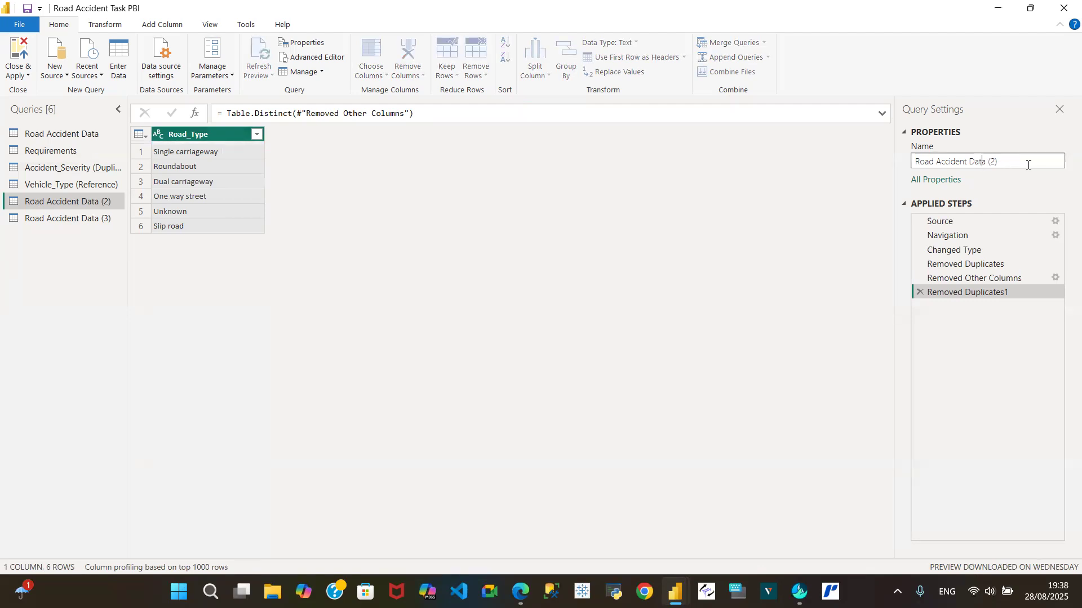
{"action": "key", "text": "BackSpace"}
{"action": "key", "text": "BackSpace"}
{"action": "key", "text": "BackSpace"}
{"action": "key", "text": "BackSpace"}
{"action": "key", "text": "BackSpace"}
{"action": "key", "text": "BackSpace"}
{"action": "key", "text": "BackSpace"}
{"action": "key", "text": "BackSpace"}
{"action": "key", "text": "BackSpace"}
{"action": "key", "text": "BackSpace"}
{"action": "key", "text": "BackSpace"}
{"action": "key", "text": "BackSpace"}
{"action": "key", "text": "BackSpace"}
{"action": "key", "text": "BackSpace"}
{"action": "type", "text": "_Type"}
{"action": "left_click", "coordinate": [739, 292]}
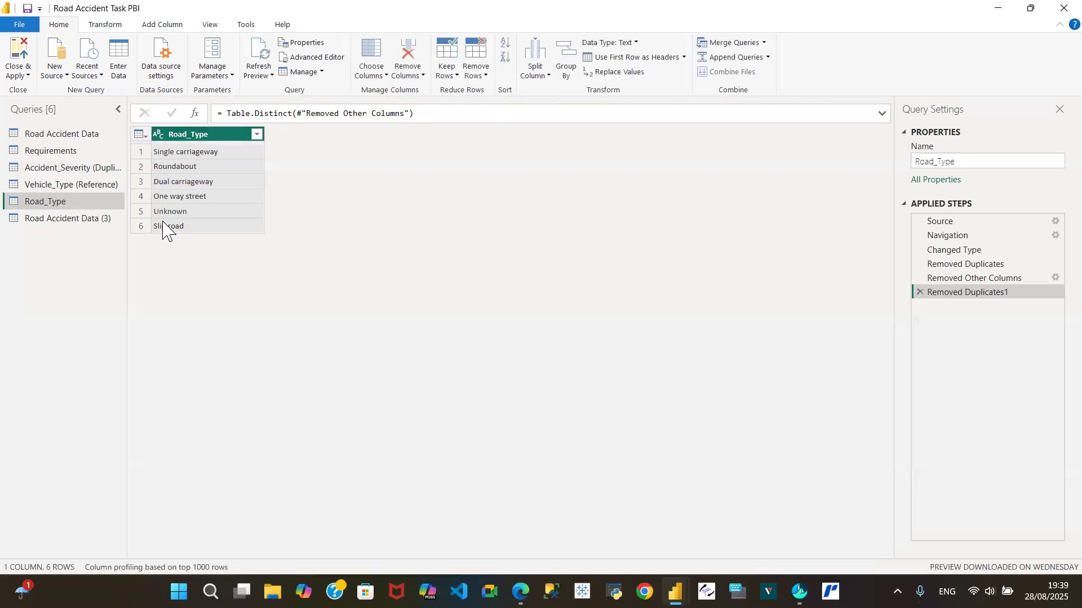
Step: Keep only the Accident Date, Year, Month and Day_of_Week columns in the Road Accident Data (3) query
{"action": "left_click", "coordinate": [64, 219]}
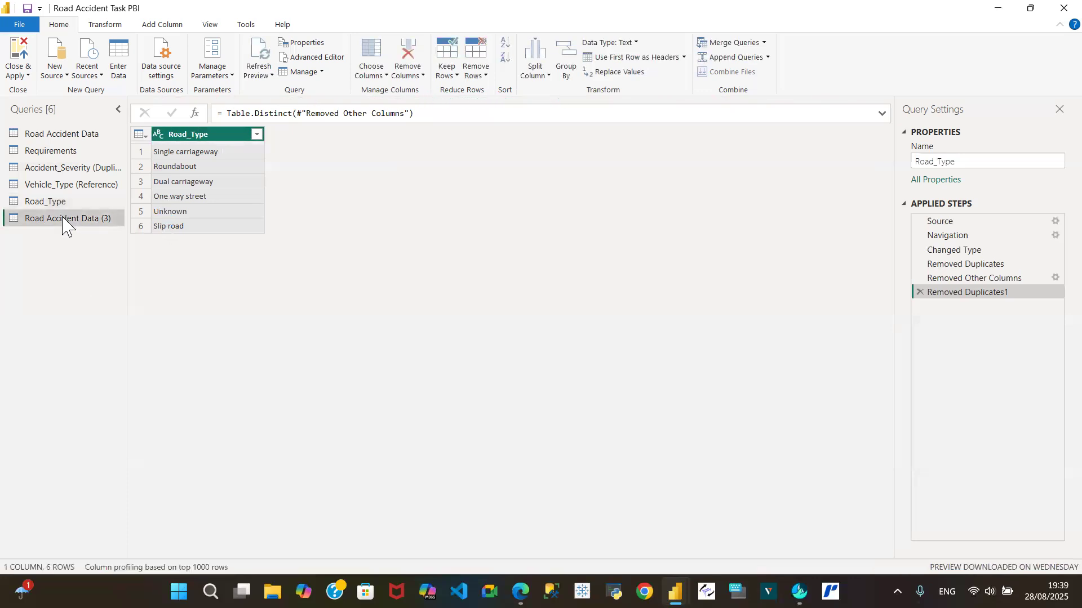
{"action": "left_click", "coordinate": [340, 138]}
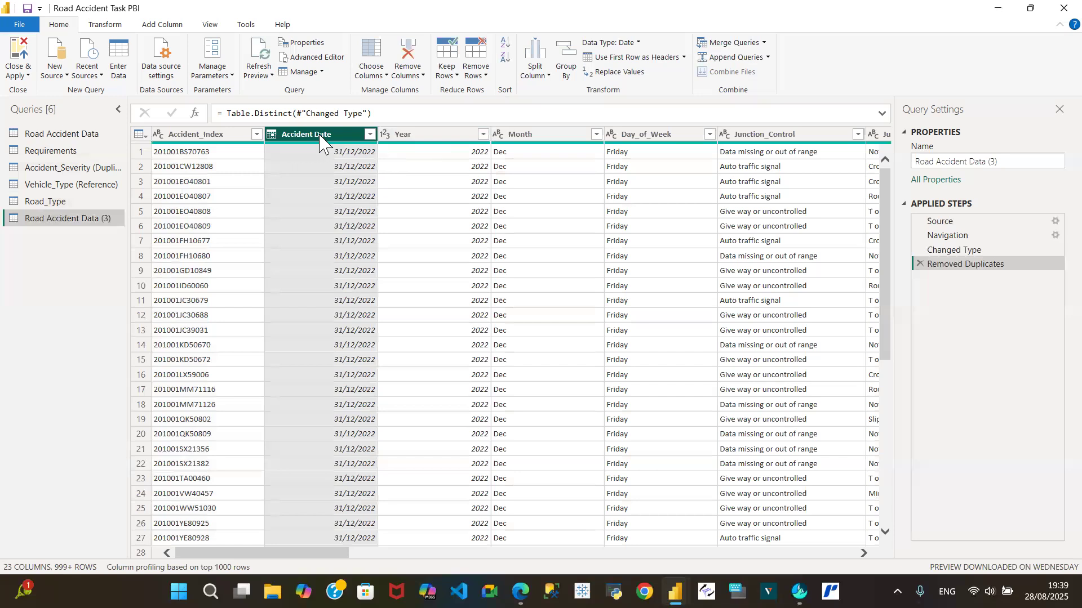
{"action": "left_click", "coordinate": [659, 135], "text": "shift"}
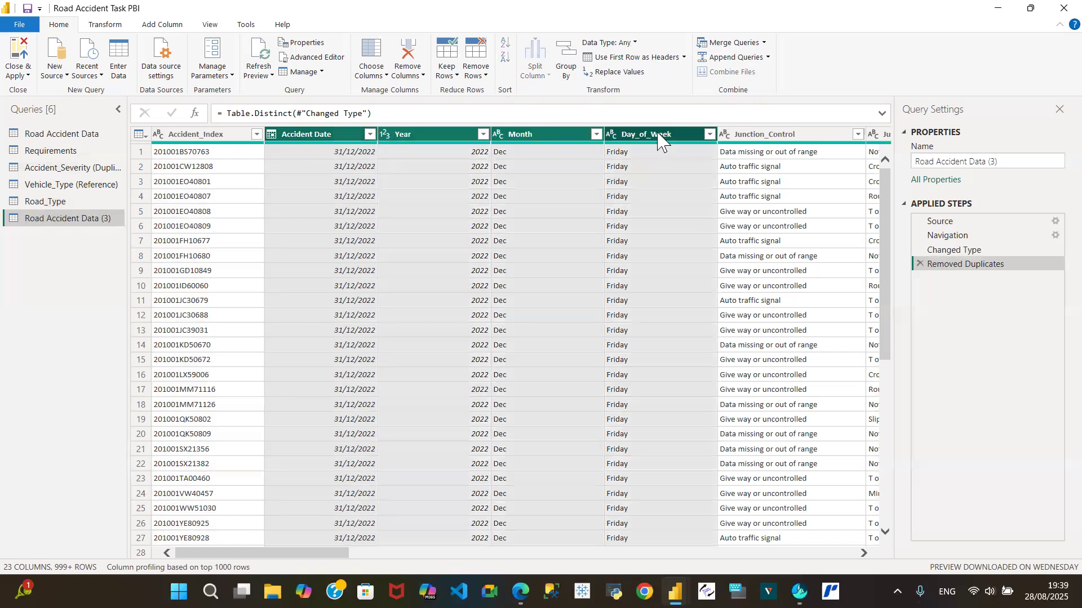
{"action": "right_click", "coordinate": [659, 139]}
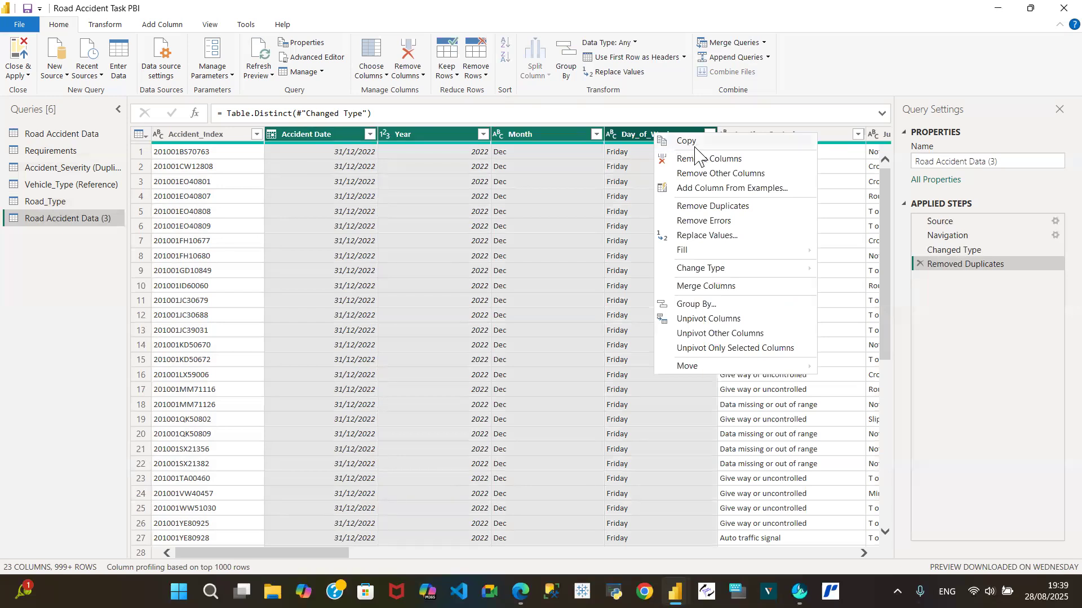
{"action": "left_click", "coordinate": [701, 173]}
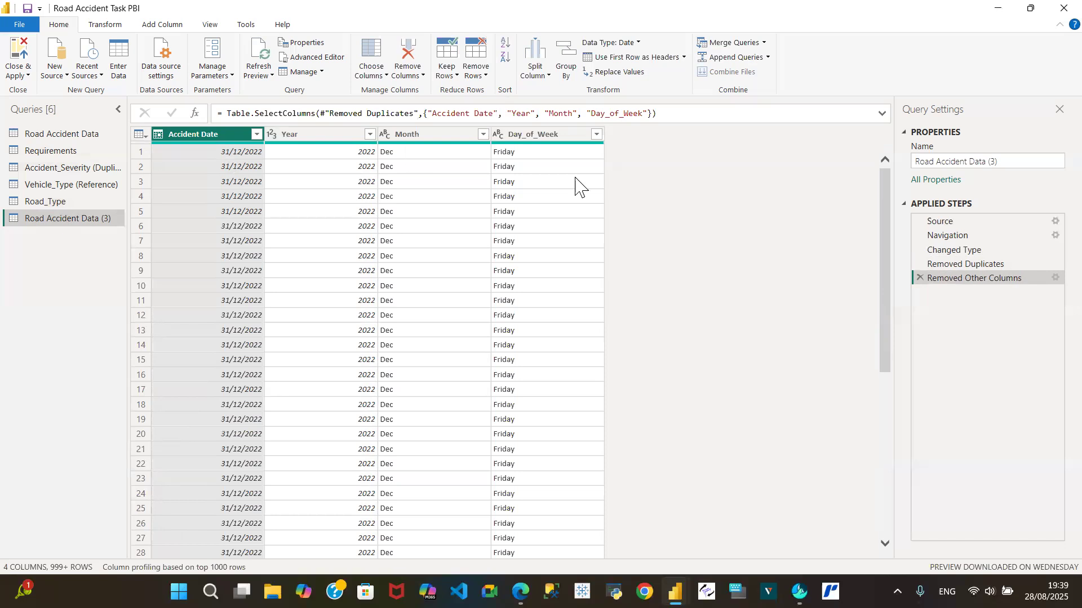
Step: Remove the duplicate rows of the Road Accident Data (3) query based on the Accident Date column
{"action": "left_click", "coordinate": [154, 211]}
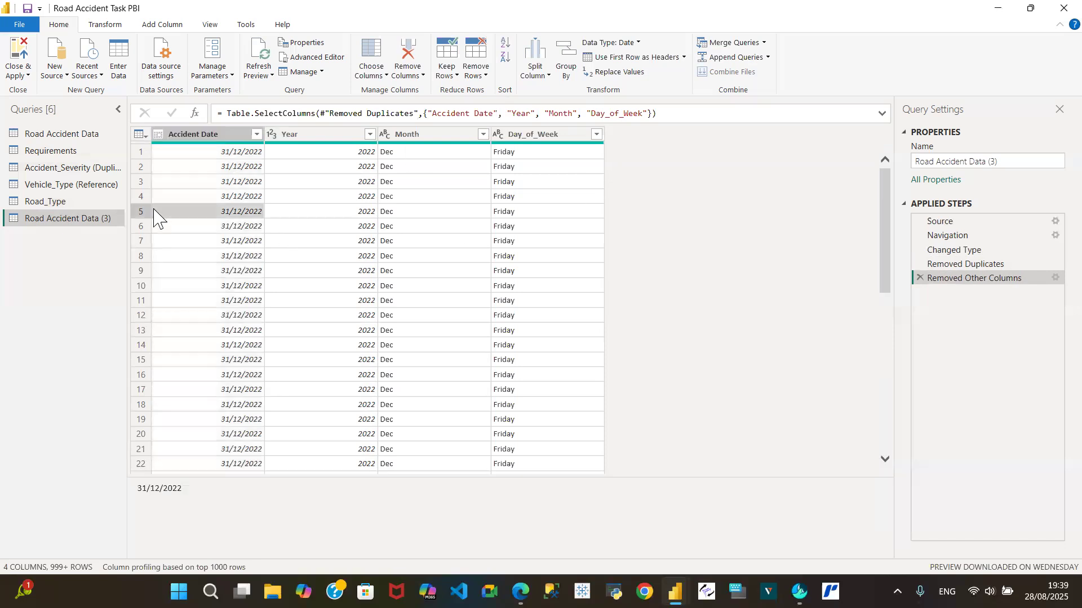
{"action": "left_click", "coordinate": [209, 134]}
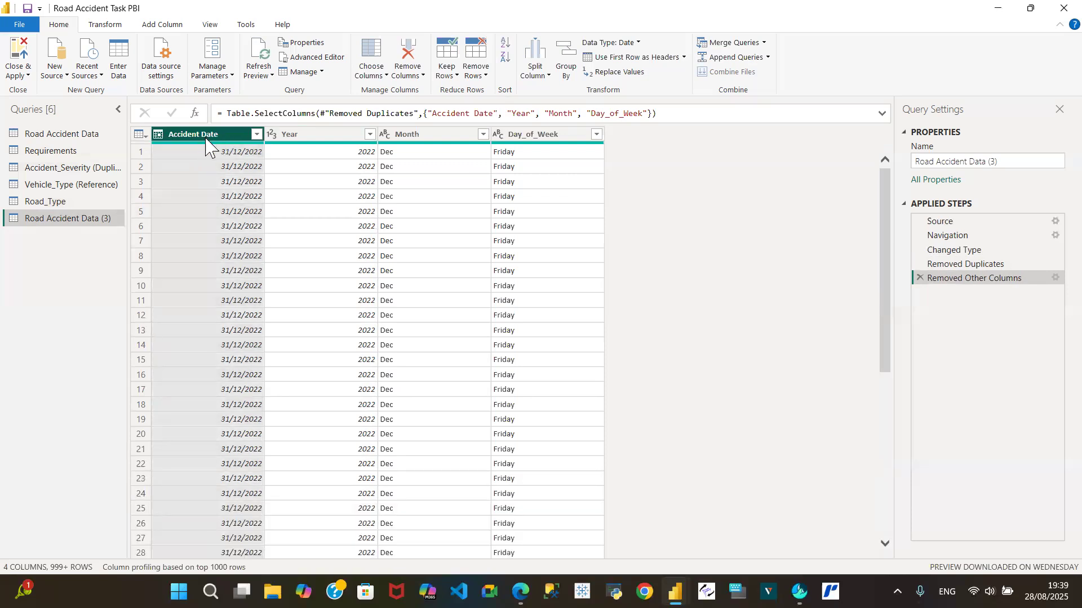
{"action": "right_click", "coordinate": [206, 144]}
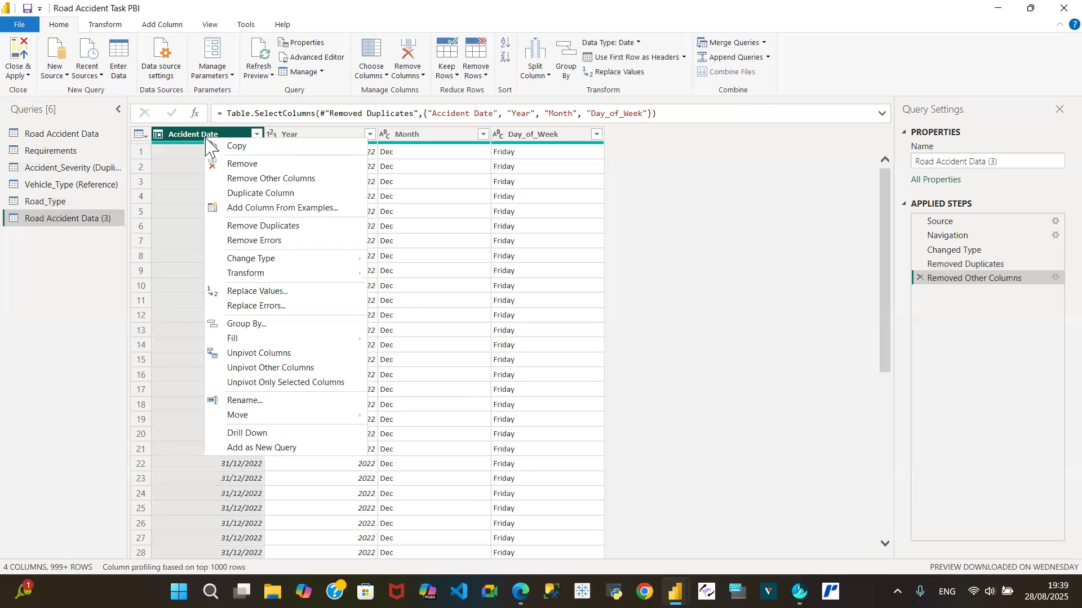
{"action": "left_click", "coordinate": [236, 226]}
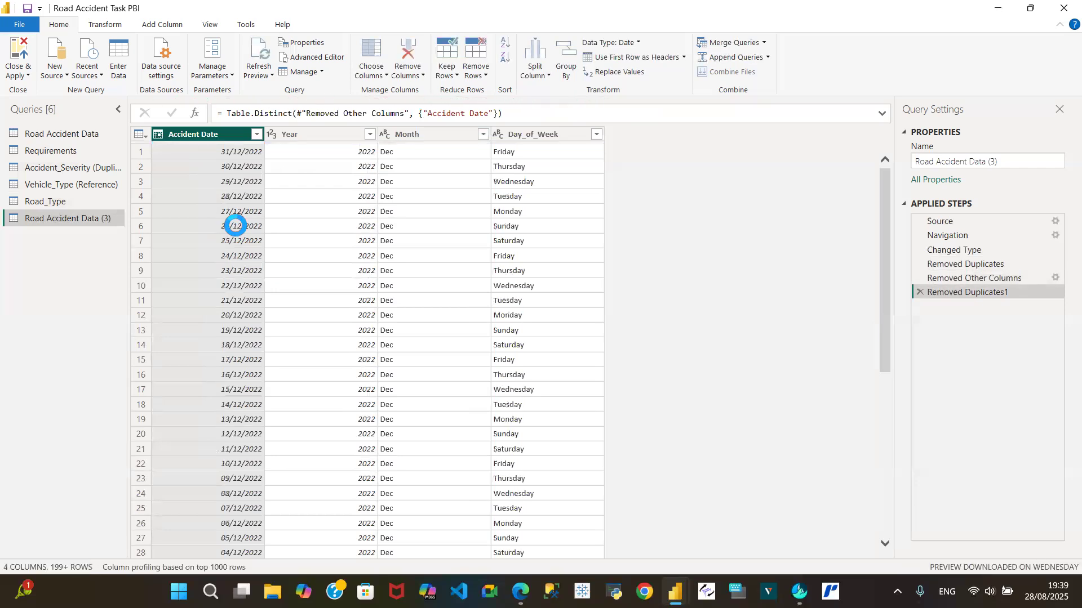
Step: Rename the Road Accident Data (3) query to Date Table
{"action": "left_click", "coordinate": [1009, 162]}
{"action": "key", "text": "BackSpace"}
{"action": "key", "text": "BackSpace"}
{"action": "key", "text": "BackSpace"}
{"action": "key", "text": "BackSpace"}
{"action": "key", "text": "BackSpace"}
{"action": "key", "text": "BackSpace"}
{"action": "key", "text": "BackSpace"}
{"action": "key", "text": "BackSpace"}
{"action": "key", "text": "BackSpace"}
{"action": "key", "text": "BackSpace"}
{"action": "key", "text": "BackSpace"}
{"action": "key", "text": "BackSpace"}
{"action": "key", "text": "BackSpace"}
{"action": "key", "text": "BackSpace"}
{"action": "key", "text": "BackSpace"}
{"action": "key", "text": "BackSpace"}
{"action": "key", "text": "BackSpace"}
{"action": "key", "text": "BackSpace"}
{"action": "key", "text": "BackSpace"}
{"action": "type", "text": "Date "}
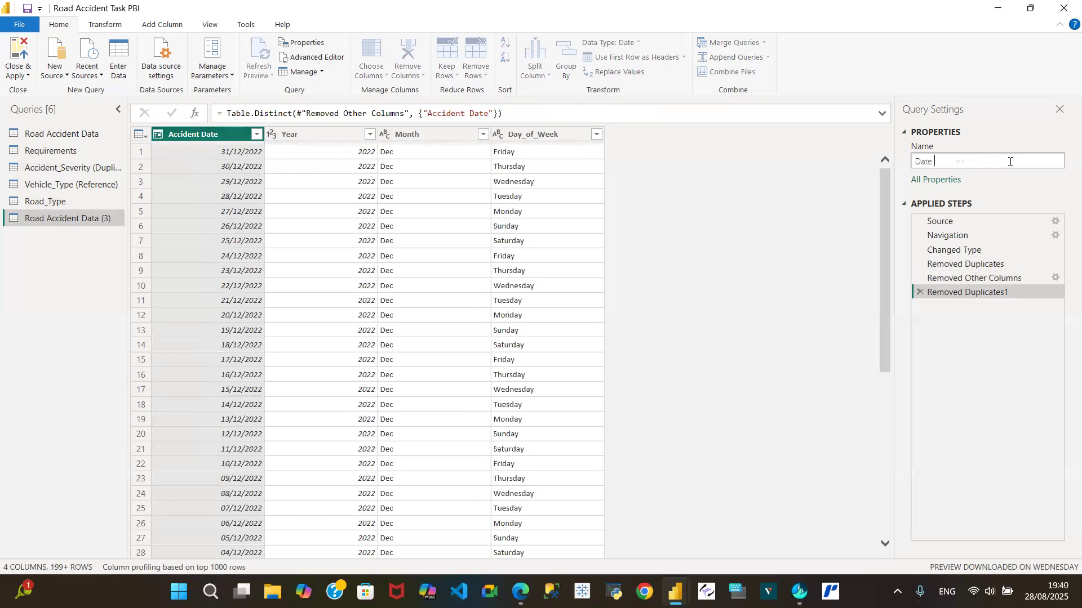
{"action": "type", "text": "Table"}
{"action": "key", "text": "Return"}
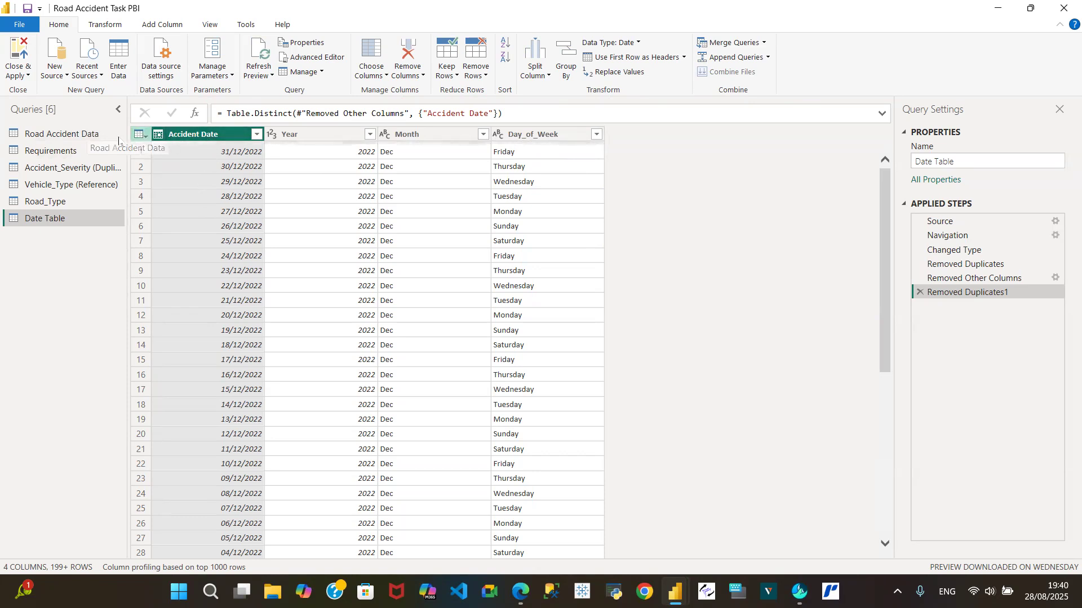
Step: Remove the Year, Month and Day_of_Week columns from the main Road Accident Data query
{"action": "left_click", "coordinate": [88, 141]}
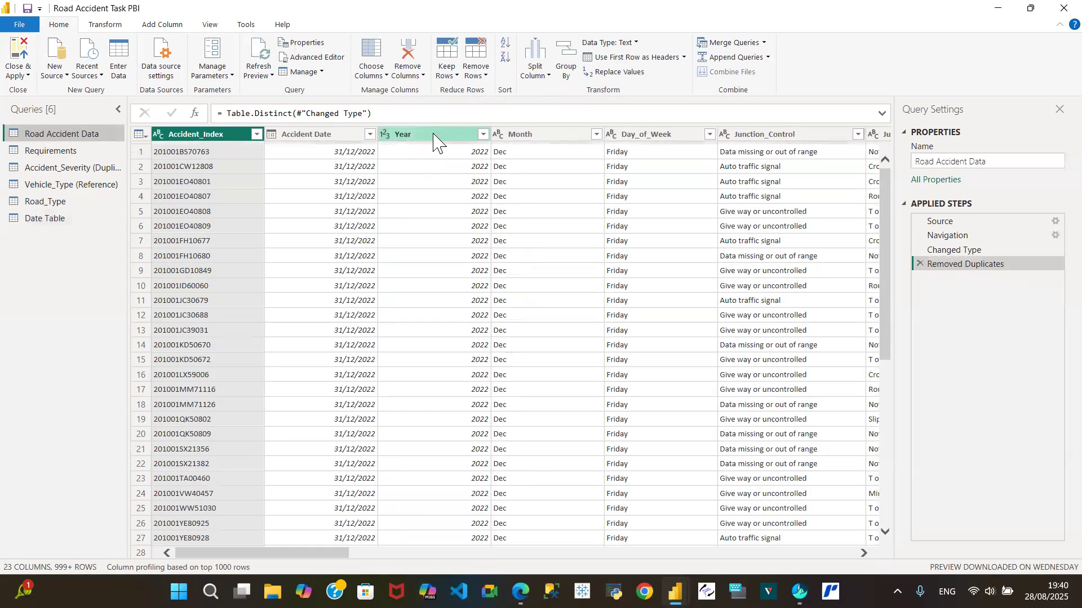
{"action": "left_click", "coordinate": [437, 137]}
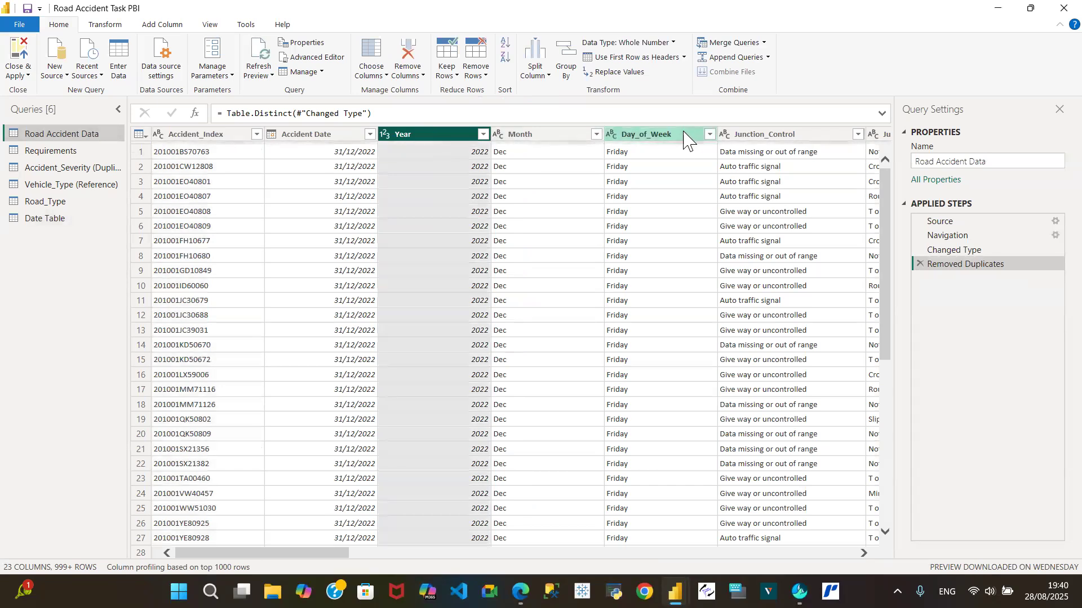
{"action": "left_click", "coordinate": [686, 145], "text": "shift"}
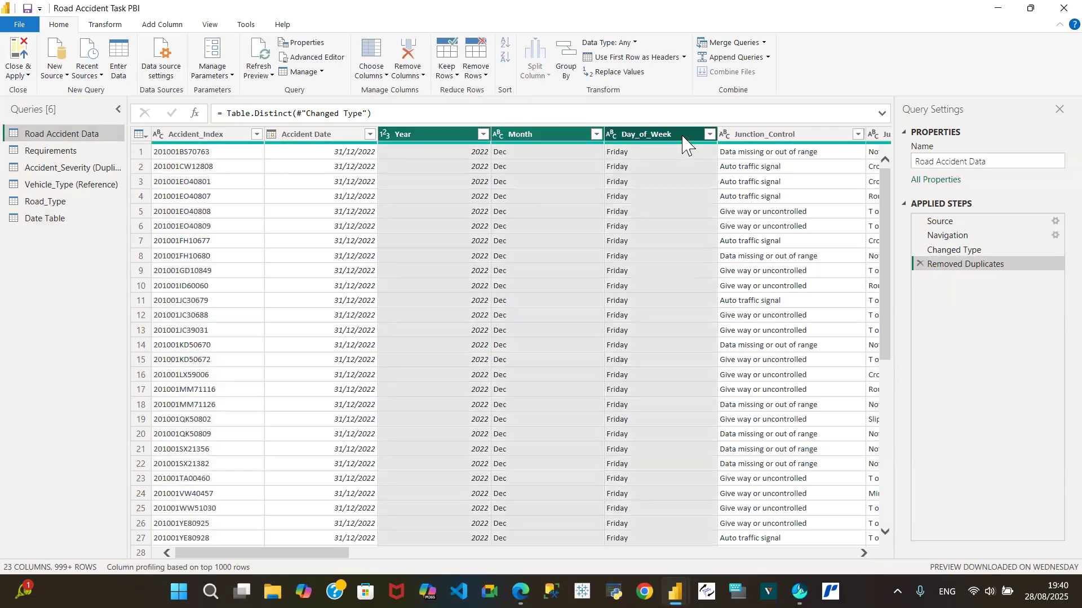
{"action": "right_click", "coordinate": [685, 146]}
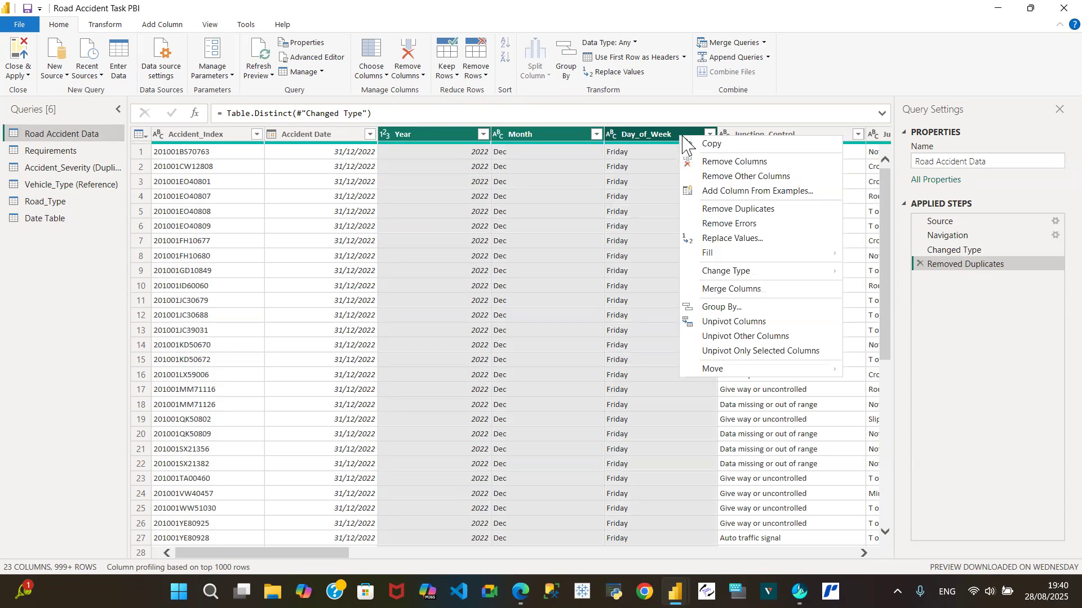
{"action": "left_click", "coordinate": [713, 163]}
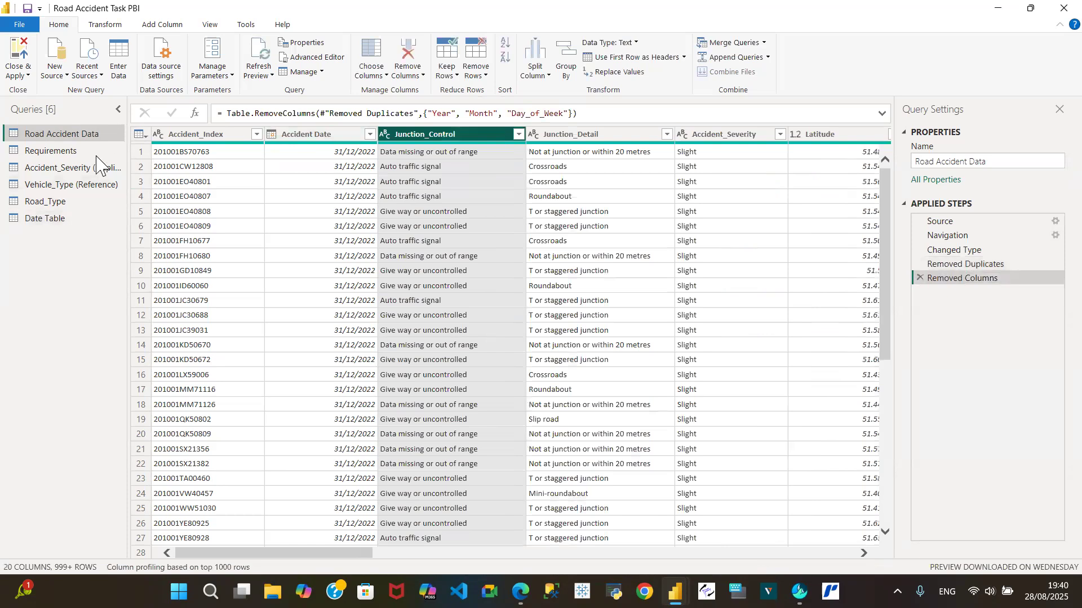
Step: Check the Date Table and Requirements queries and create a new duplicate of the Road Accident Data query
{"action": "left_click", "coordinate": [74, 218]}
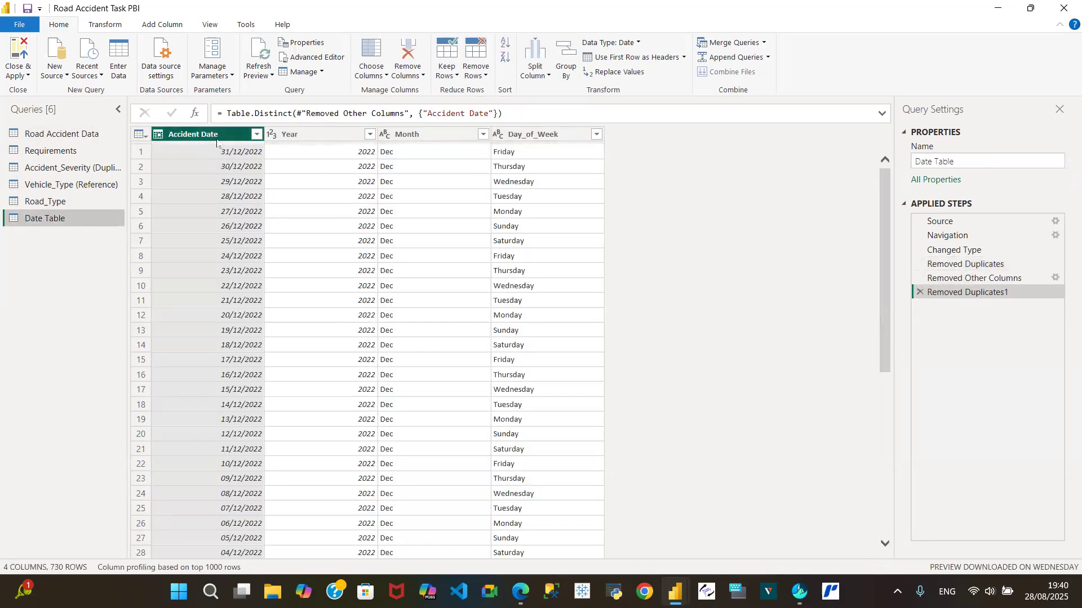
{"action": "left_click", "coordinate": [62, 152]}
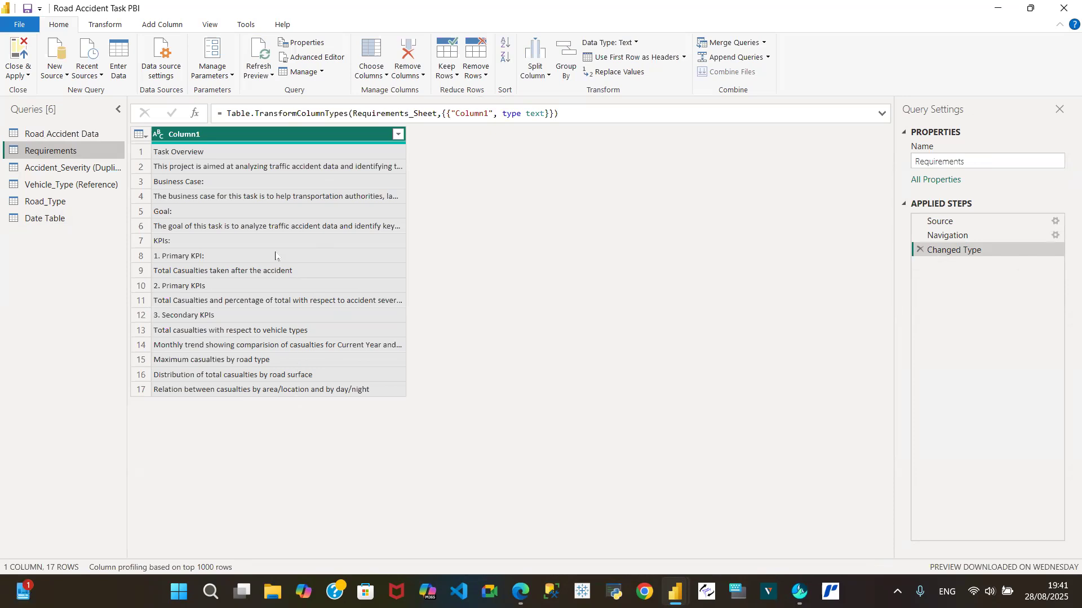
{"action": "left_click", "coordinate": [85, 133]}
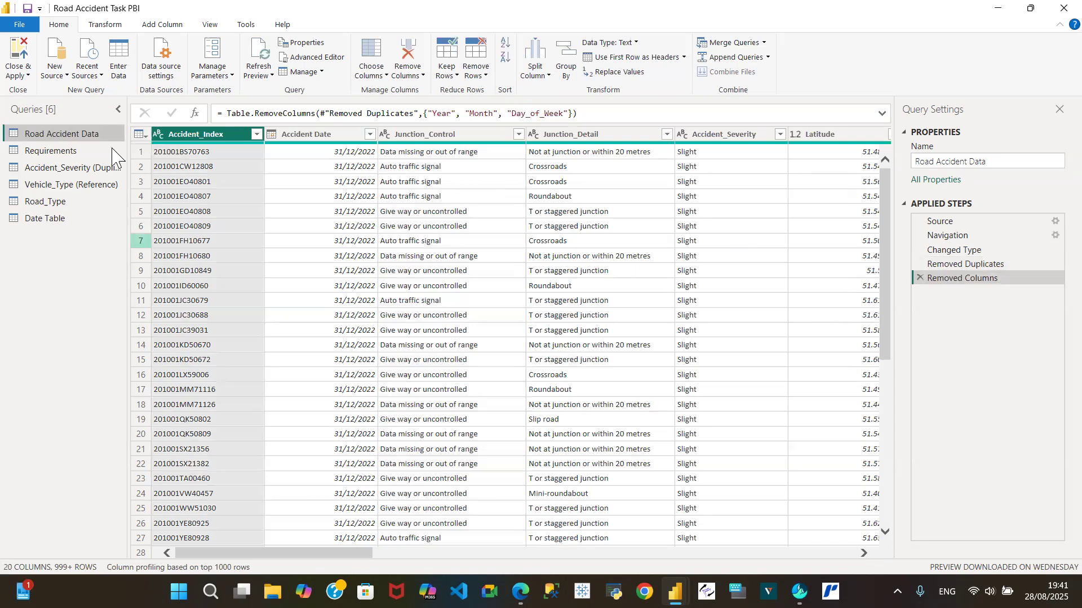
{"action": "right_click", "coordinate": [86, 135]}
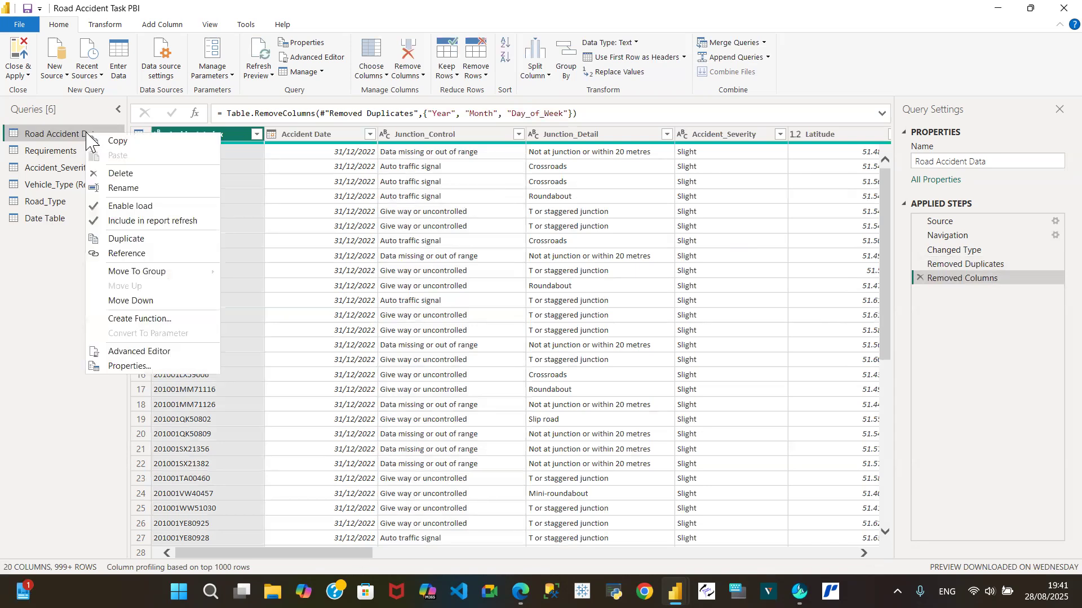
{"action": "left_click", "coordinate": [119, 239]}
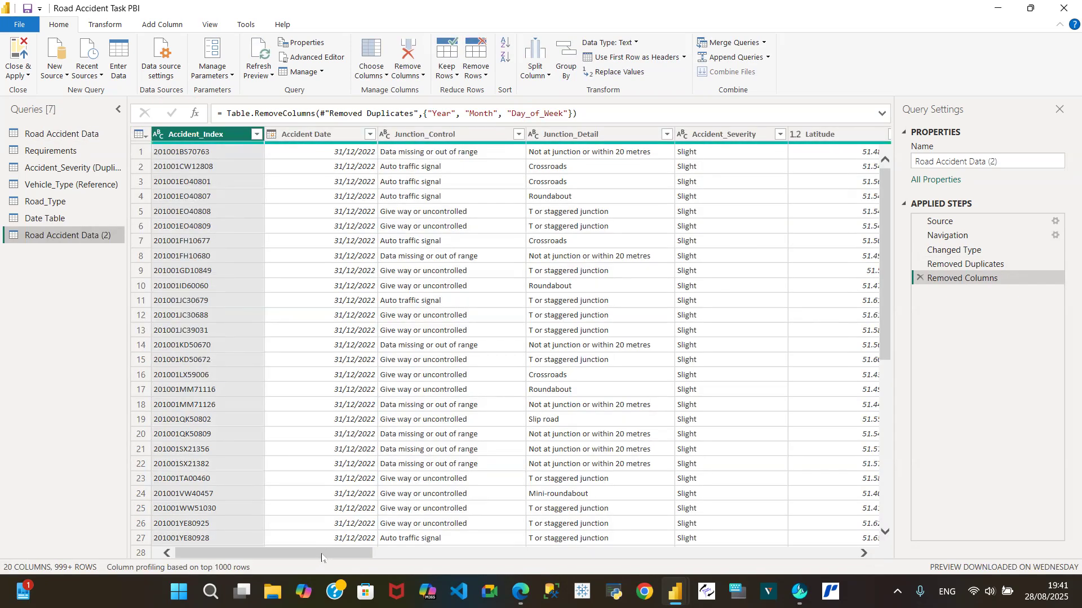
Step: Keep only the Road_Surface_Conditions column in the Road Accident Data (2) query and remove its duplicate rows
{"action": "left_click_drag", "start_coordinate": [361, 556], "coordinate": [766, 592]}
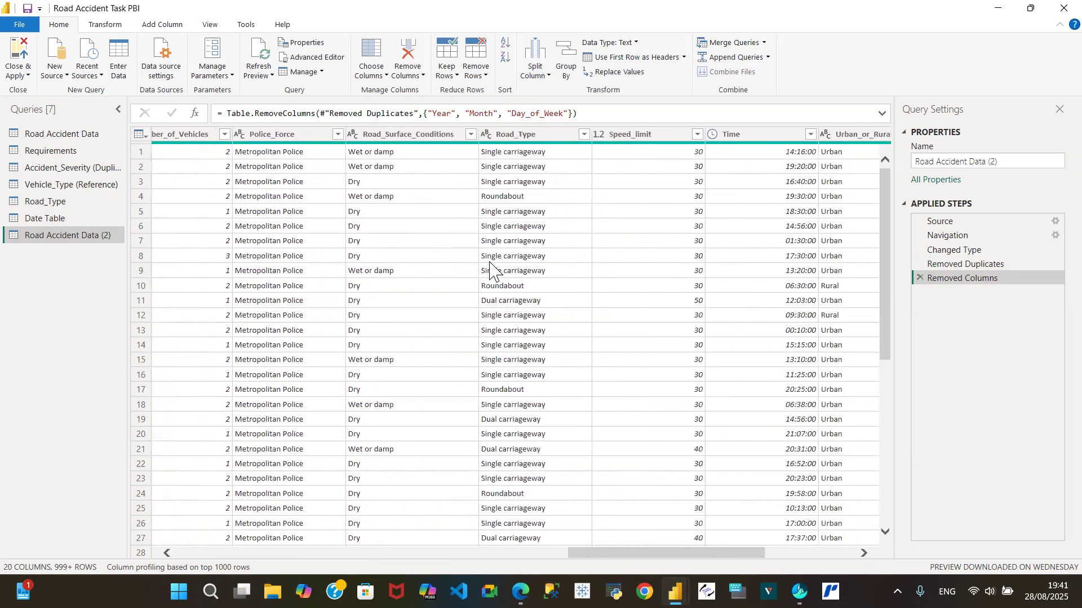
{"action": "left_click", "coordinate": [431, 137]}
{"action": "right_click", "coordinate": [431, 137]}
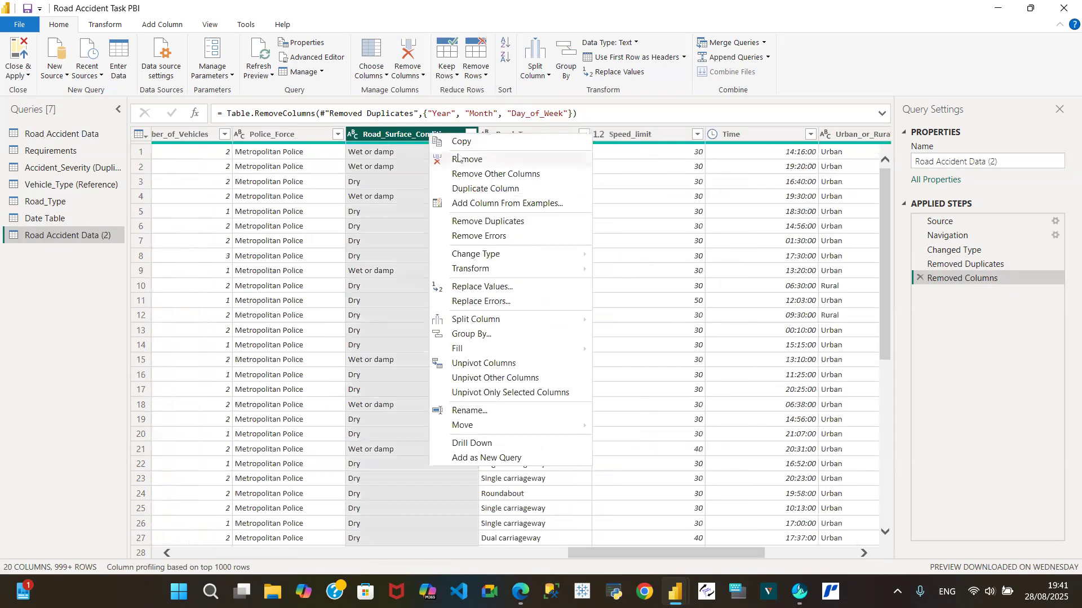
{"action": "left_click", "coordinate": [465, 174]}
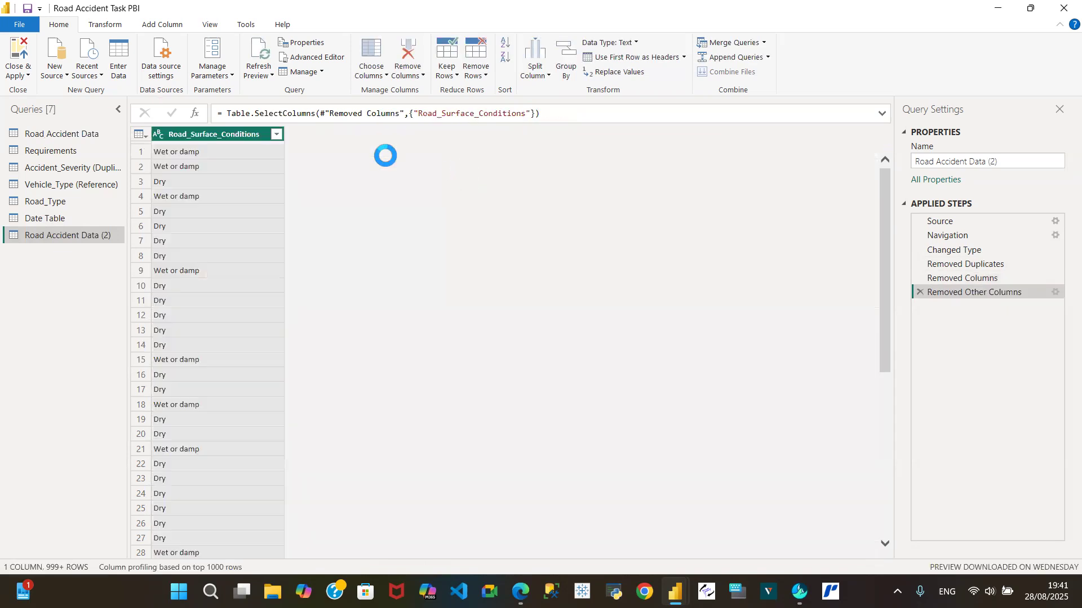
{"action": "right_click", "coordinate": [211, 131]}
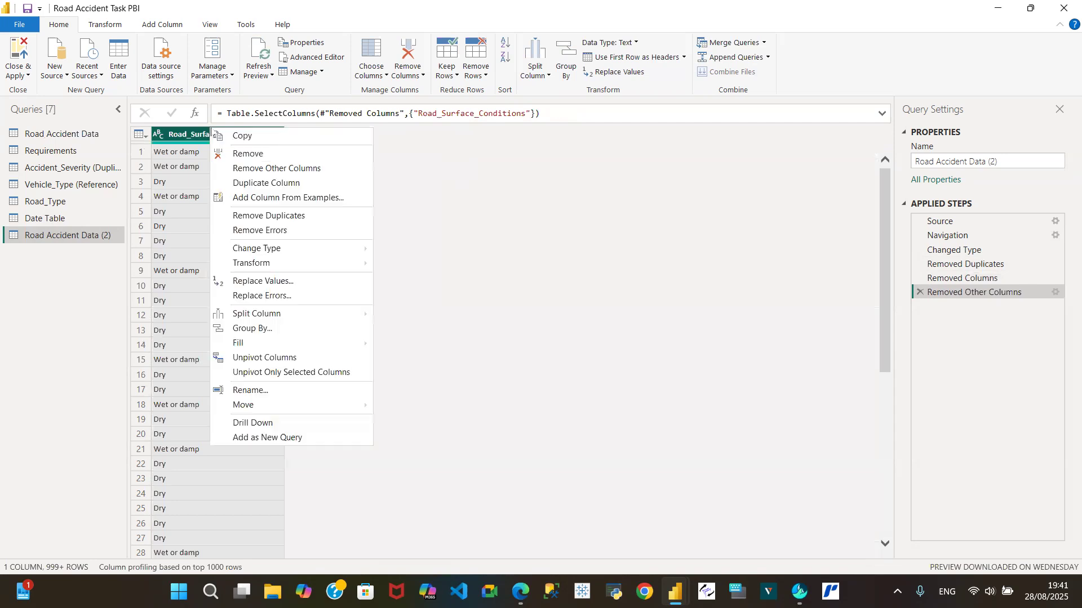
{"action": "left_click", "coordinate": [265, 217]}
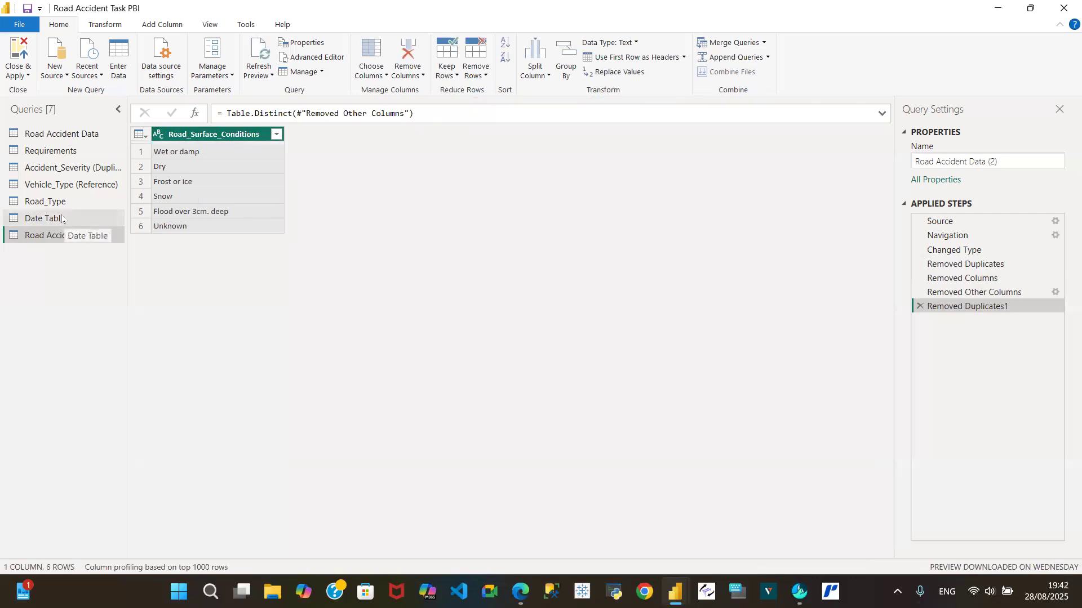
Step: Review the Requirements query and the columns of the main Road Accident Data query
{"action": "left_click", "coordinate": [73, 153]}
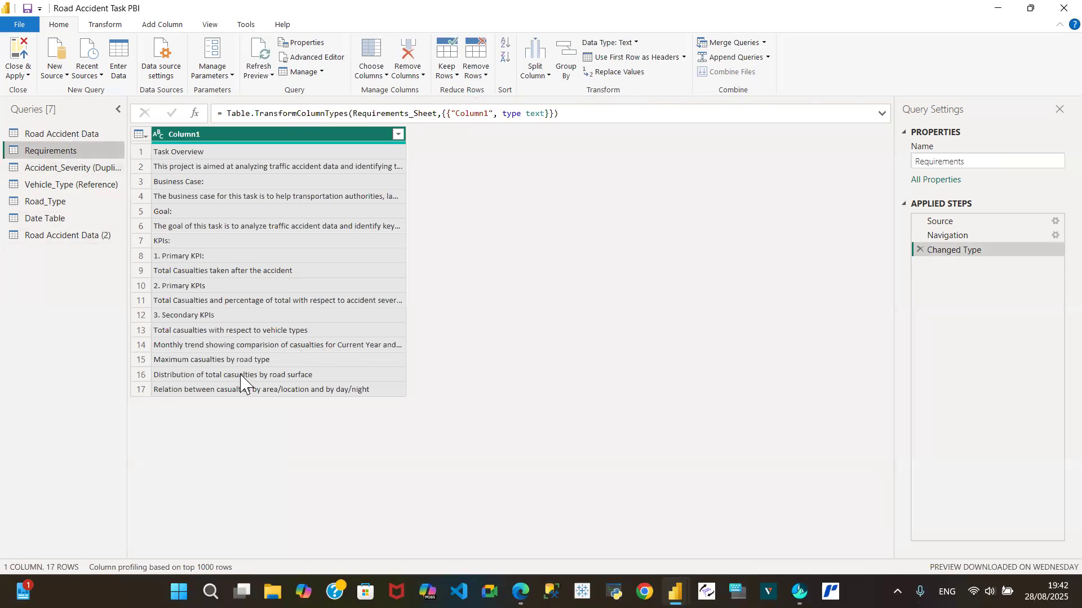
{"action": "left_click", "coordinate": [61, 134]}
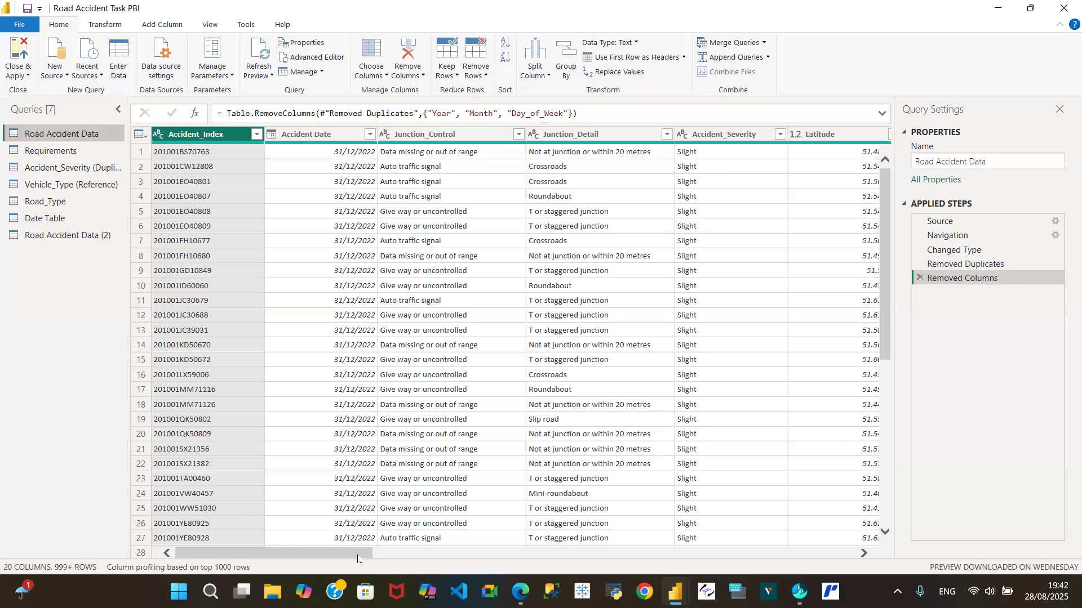
{"action": "left_click_drag", "start_coordinate": [356, 558], "coordinate": [850, 532]}
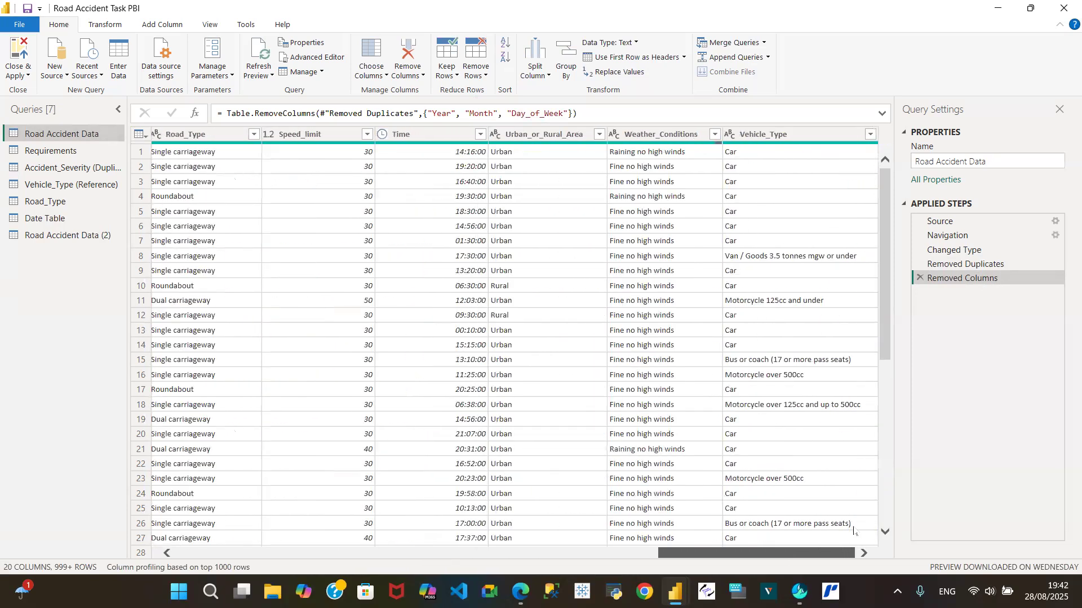
Step: Rename the Road Accident Data (2) query to Road Surface
{"action": "left_click", "coordinate": [85, 239]}
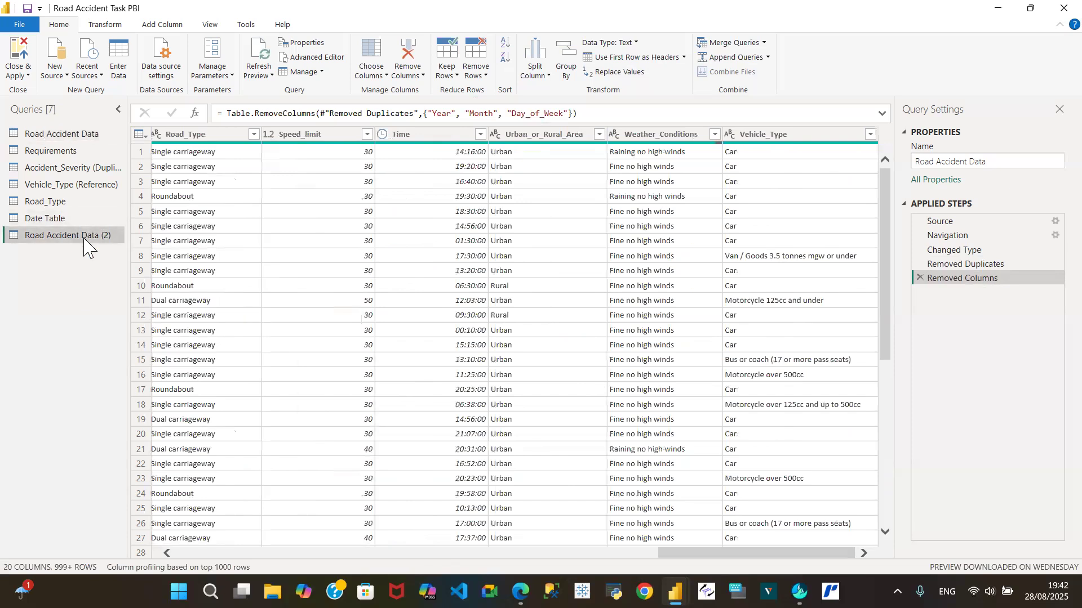
{"action": "left_click", "coordinate": [985, 162]}
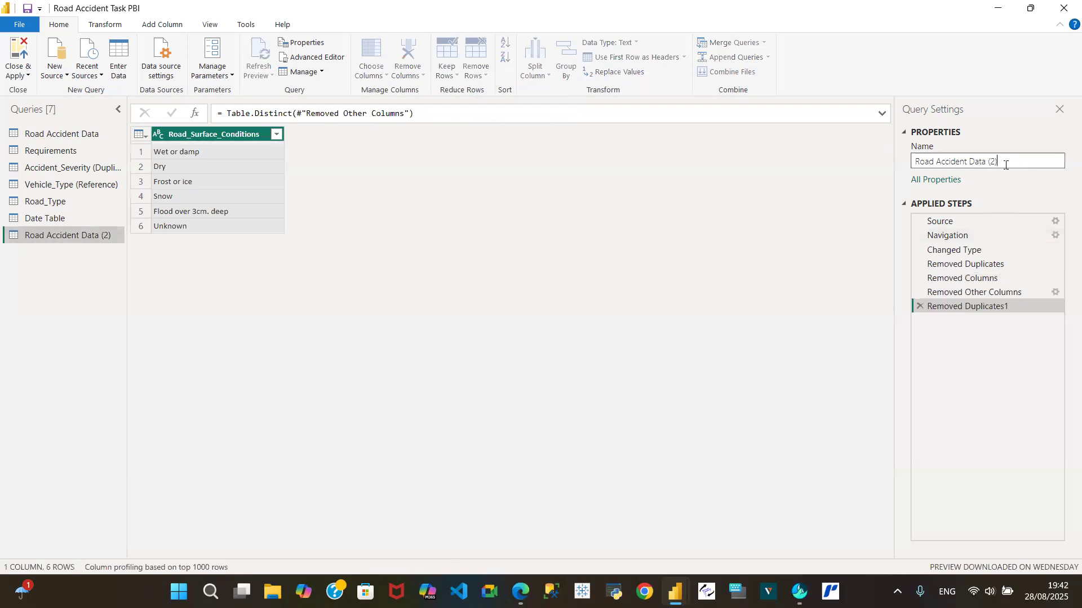
{"action": "key", "text": "BackSpace"}
{"action": "key", "text": "BackSpace"}
{"action": "key", "text": "BackSpace"}
{"action": "key", "text": "BackSpace"}
{"action": "key", "text": "BackSpace"}
{"action": "key", "text": "BackSpace"}
{"action": "key", "text": "BackSpace"}
{"action": "key", "text": "BackSpace"}
{"action": "key", "text": "BackSpace"}
{"action": "key", "text": "Return"}
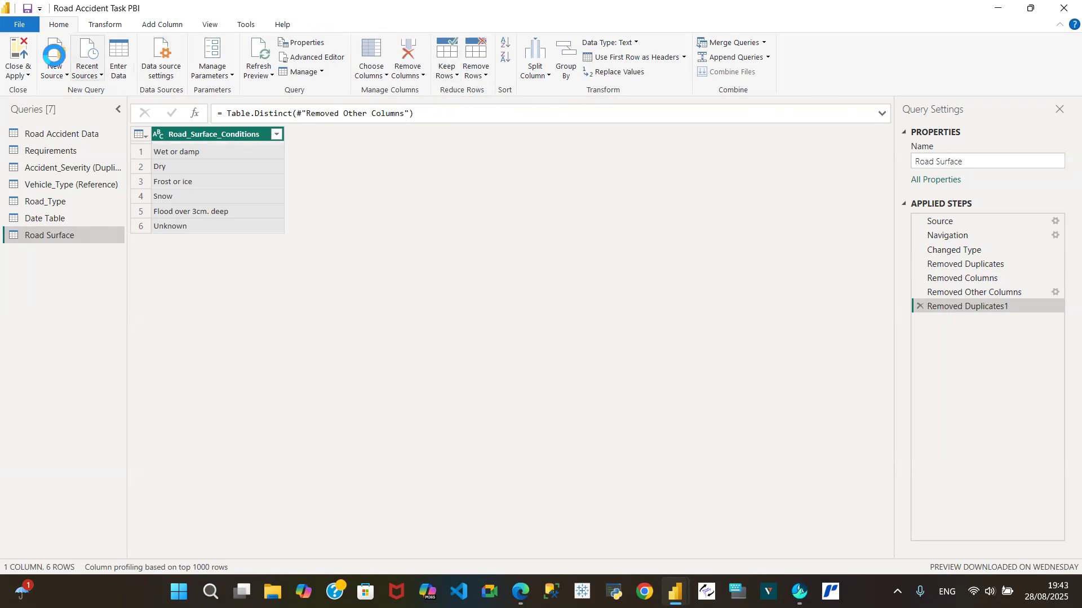
Step: Close Power Query with all changes applied to the data model and save the report file
{"action": "left_click", "coordinate": [22, 74]}
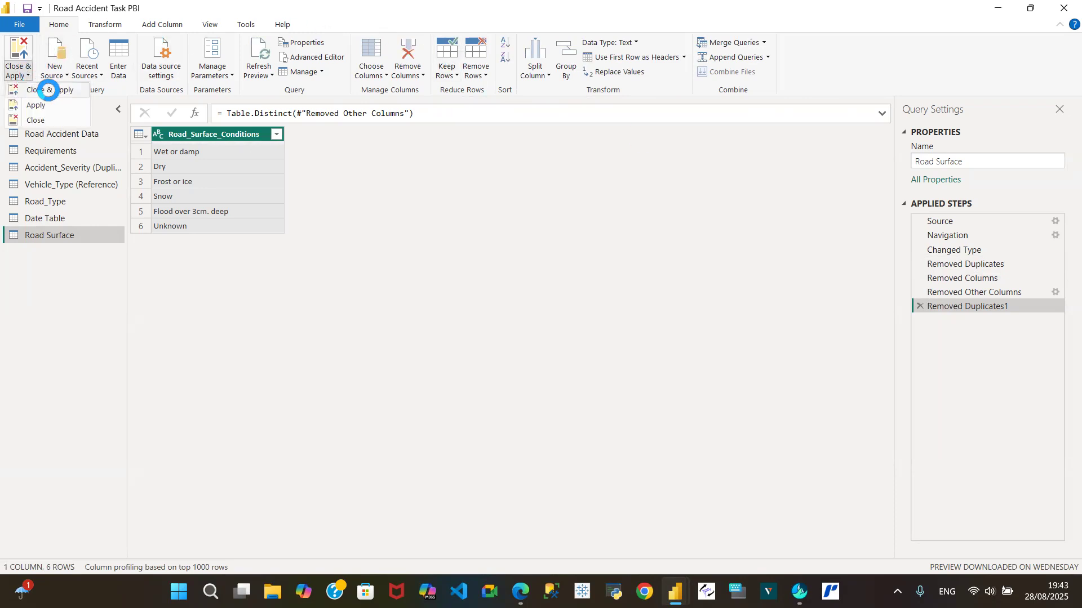
{"action": "left_click", "coordinate": [47, 89]}
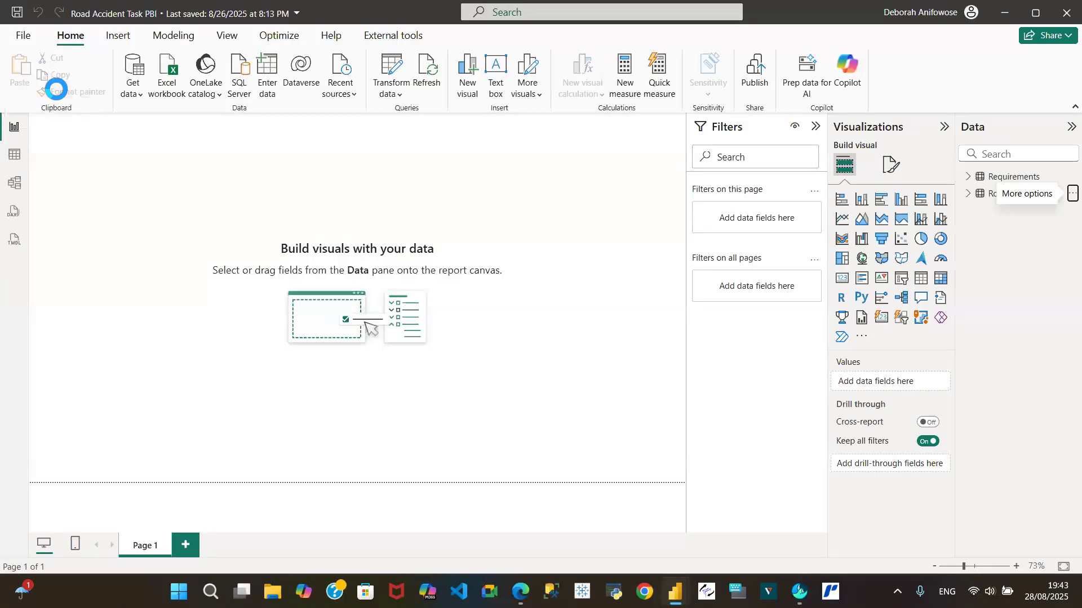
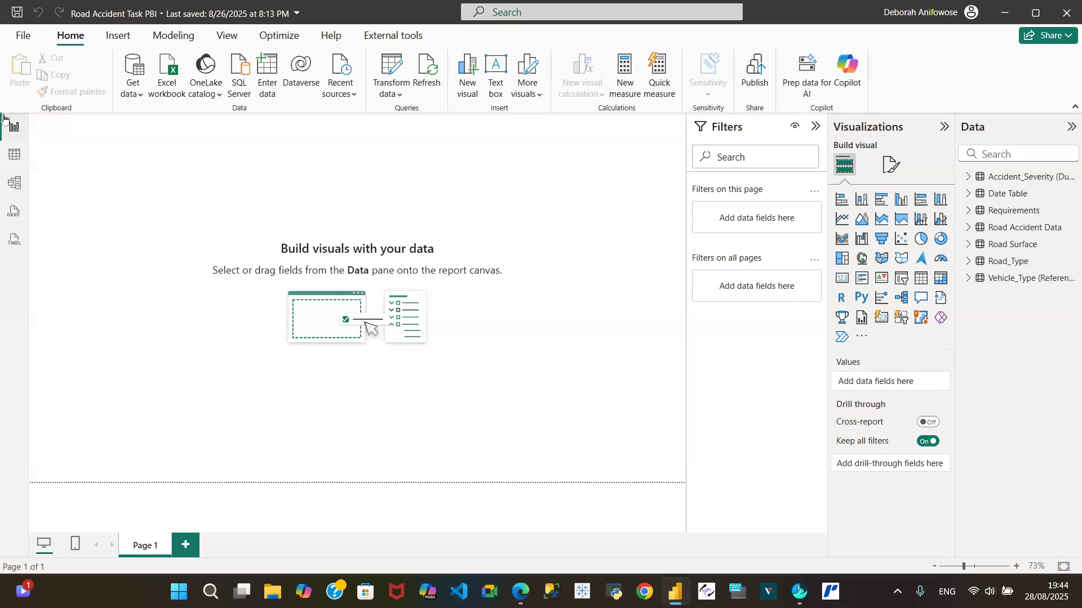
{"action": "left_click", "coordinate": [14, 14]}
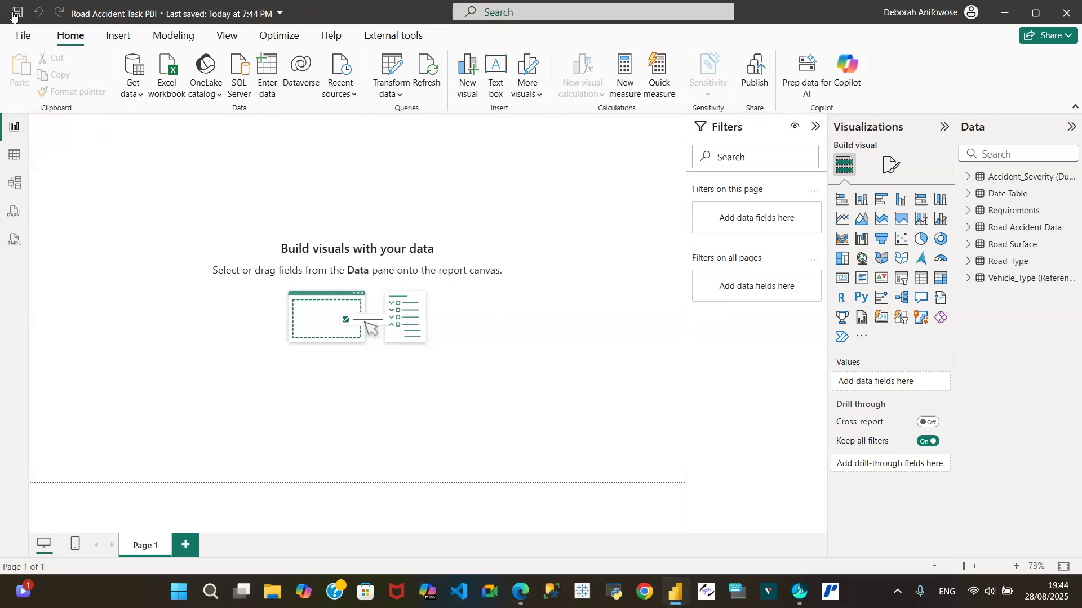
Step: Show the model diagram and collapse the Properties and Data panes to make room for it
{"action": "left_click", "coordinate": [15, 156]}
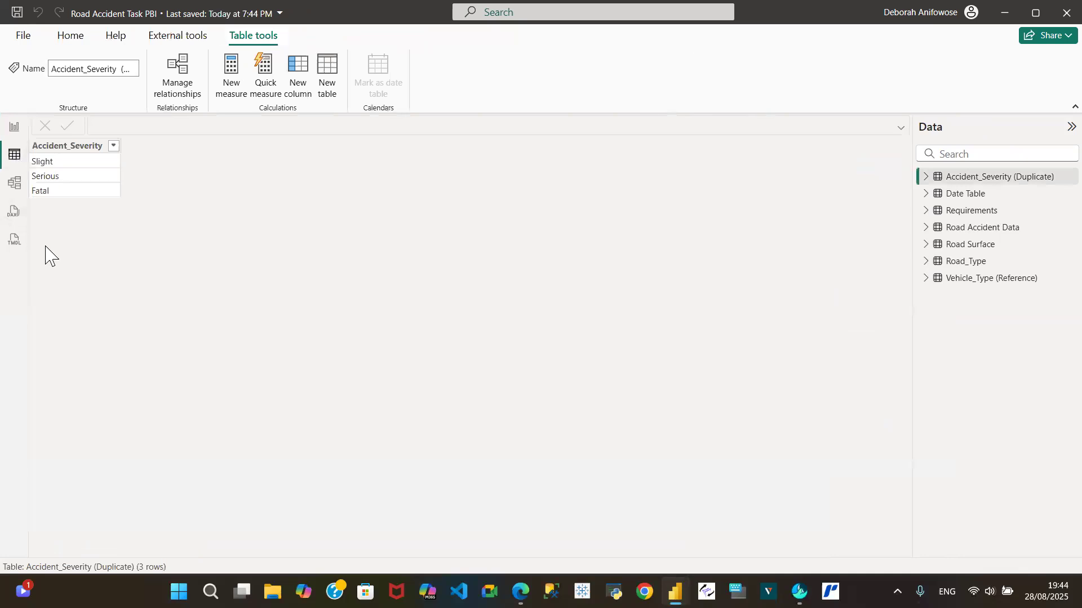
{"action": "left_click", "coordinate": [14, 186]}
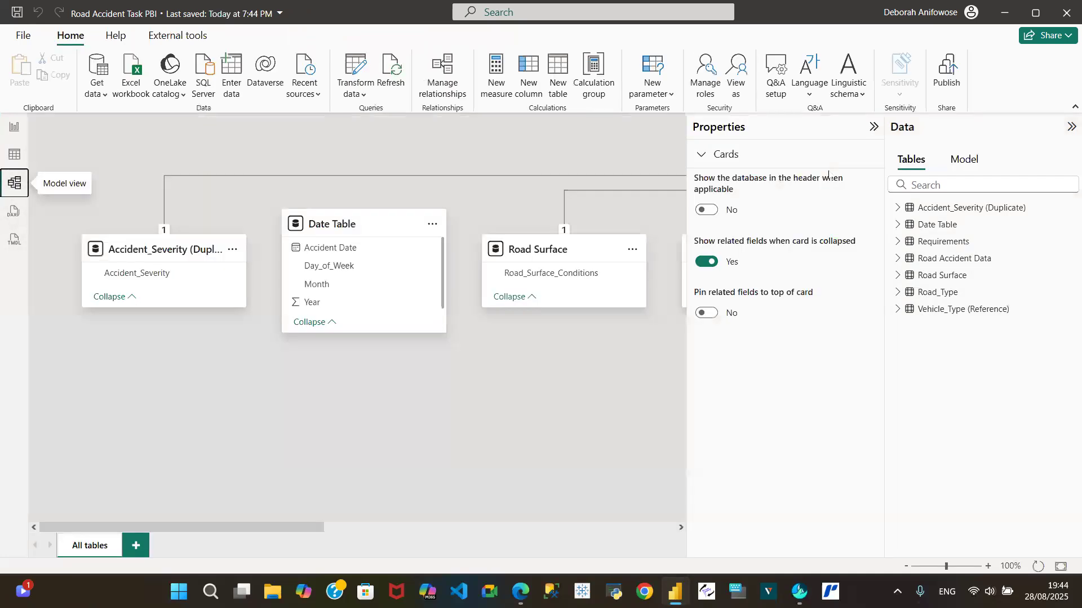
{"action": "left_click", "coordinate": [1072, 126]}
{"action": "left_click", "coordinate": [1047, 127]}
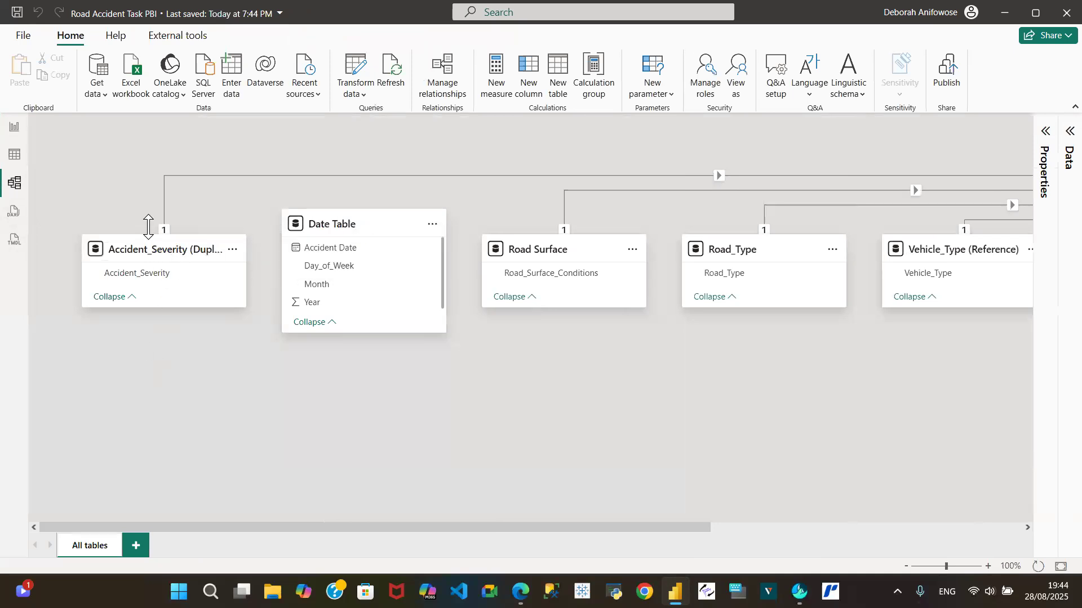
Step: Move Date Table above Accident_Severity at the diagram's left and line up Road Surface, Road_Type and Vehicle_Type in a row beside Accident_Severity
{"action": "left_click_drag", "start_coordinate": [150, 241], "coordinate": [146, 366]}
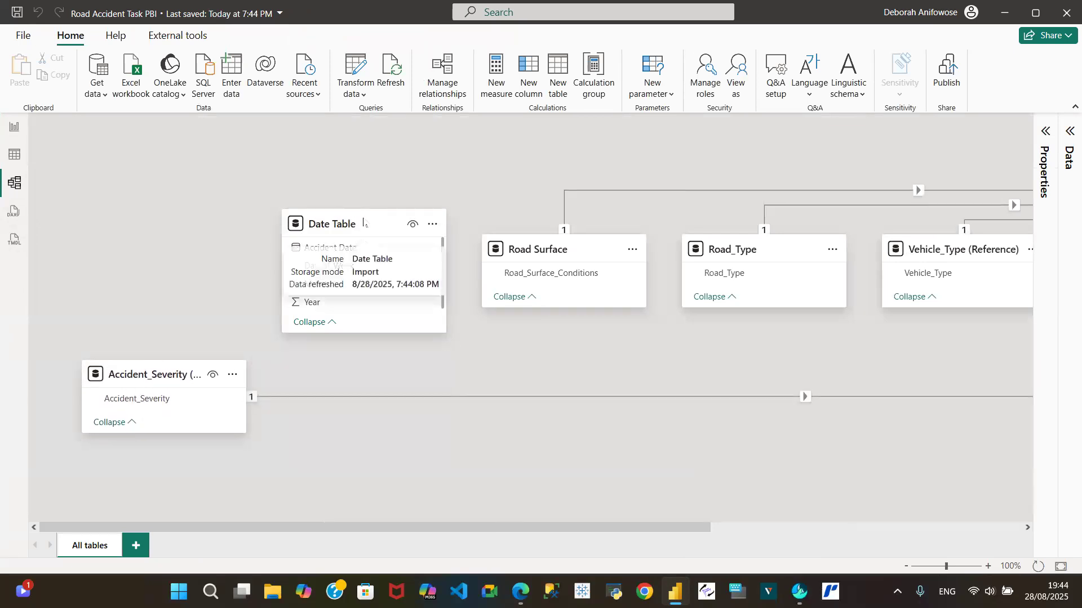
{"action": "left_click_drag", "start_coordinate": [338, 221], "coordinate": [138, 177]}
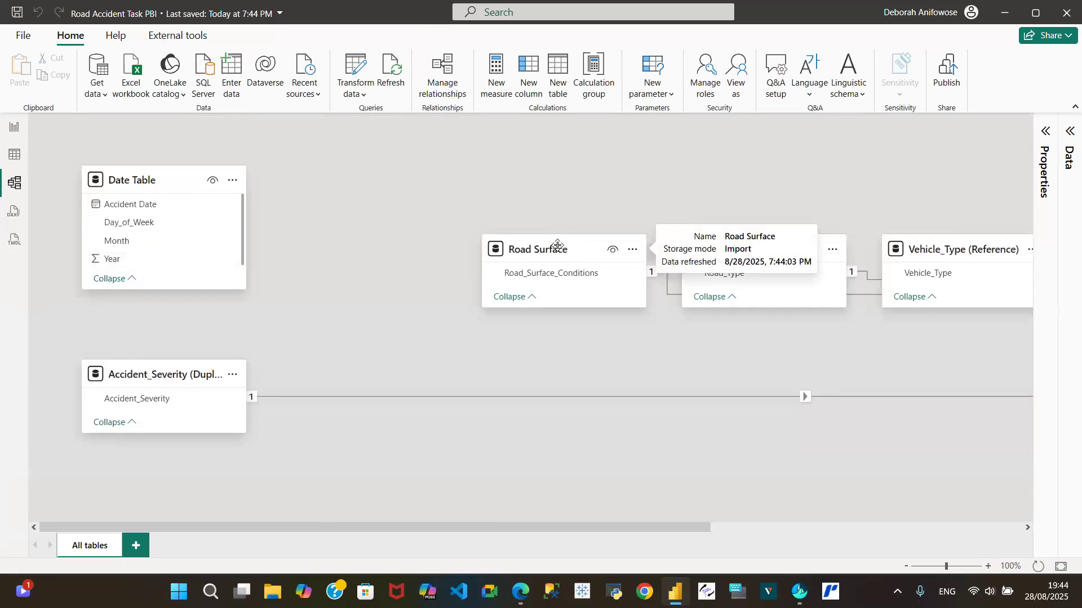
{"action": "left_click_drag", "start_coordinate": [558, 244], "coordinate": [383, 393]}
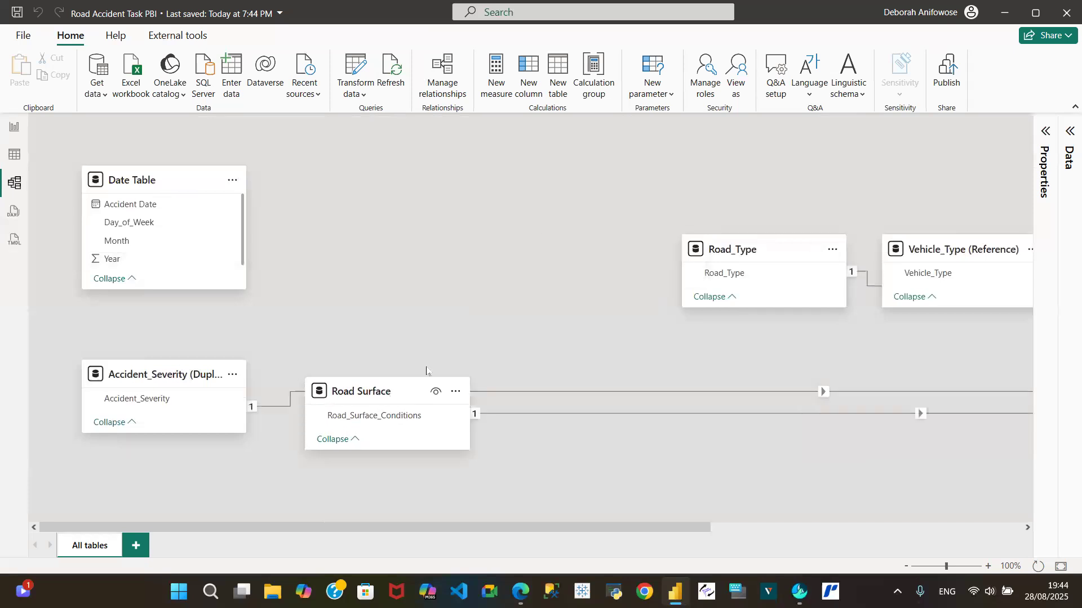
{"action": "left_click", "coordinate": [755, 242]}
{"action": "left_click_drag", "start_coordinate": [756, 241], "coordinate": [600, 394]}
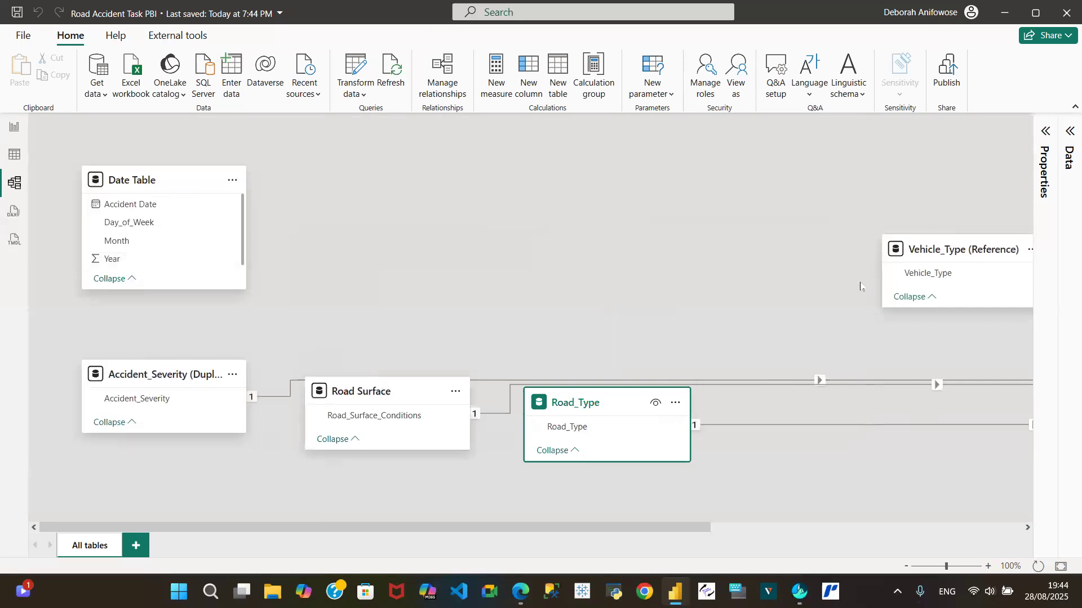
{"action": "left_click_drag", "start_coordinate": [963, 243], "coordinate": [797, 397]}
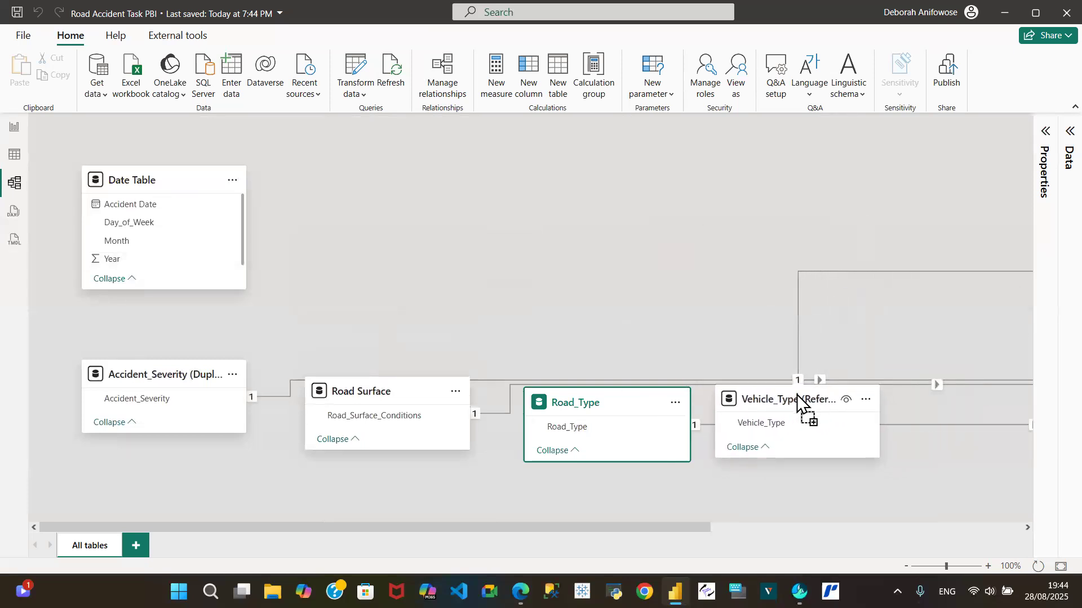
Step: Place Road Accident Data at the diagram's centre with Requirements to its right, and spread Road Surface, Road_Type and Vehicle_Type out below it
{"action": "left_click_drag", "start_coordinate": [689, 535], "coordinate": [975, 504]}
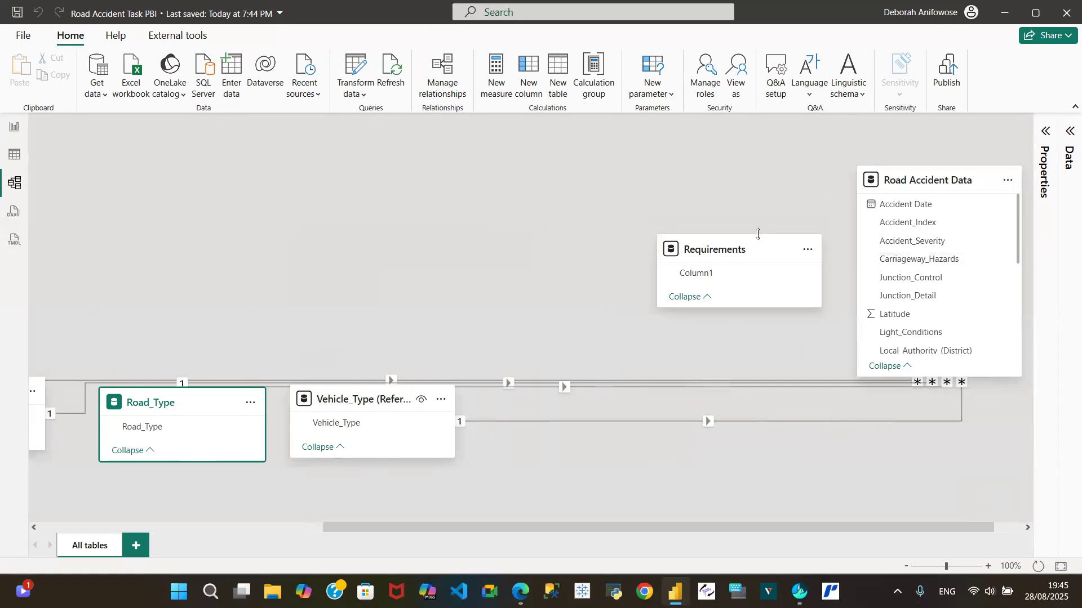
{"action": "left_click_drag", "start_coordinate": [756, 249], "coordinate": [498, 179]}
{"action": "left_click_drag", "start_coordinate": [938, 179], "coordinate": [572, 168]}
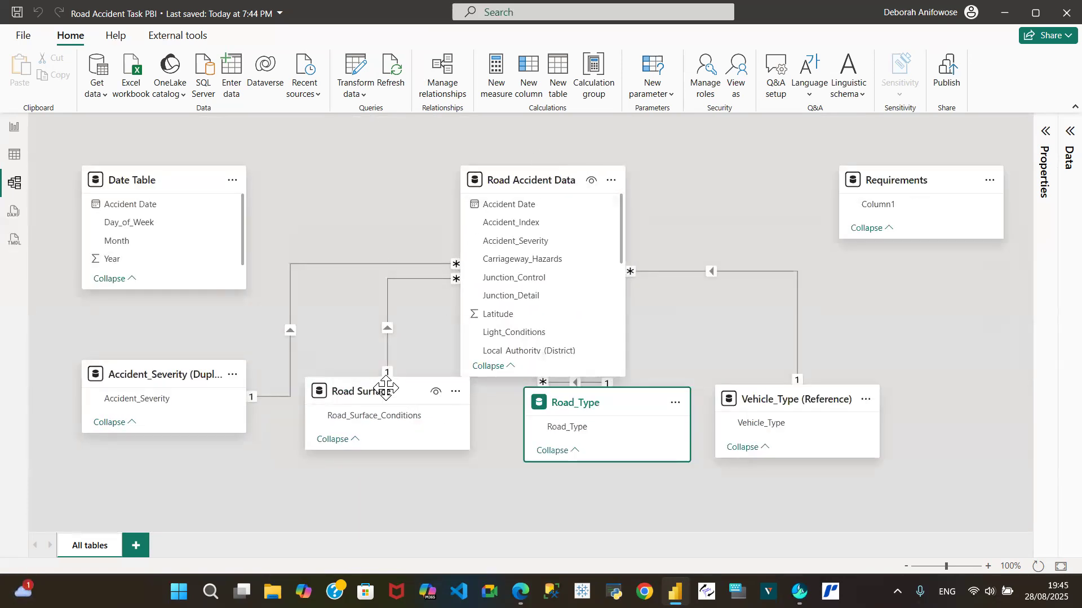
{"action": "left_click_drag", "start_coordinate": [386, 388], "coordinate": [377, 424]}
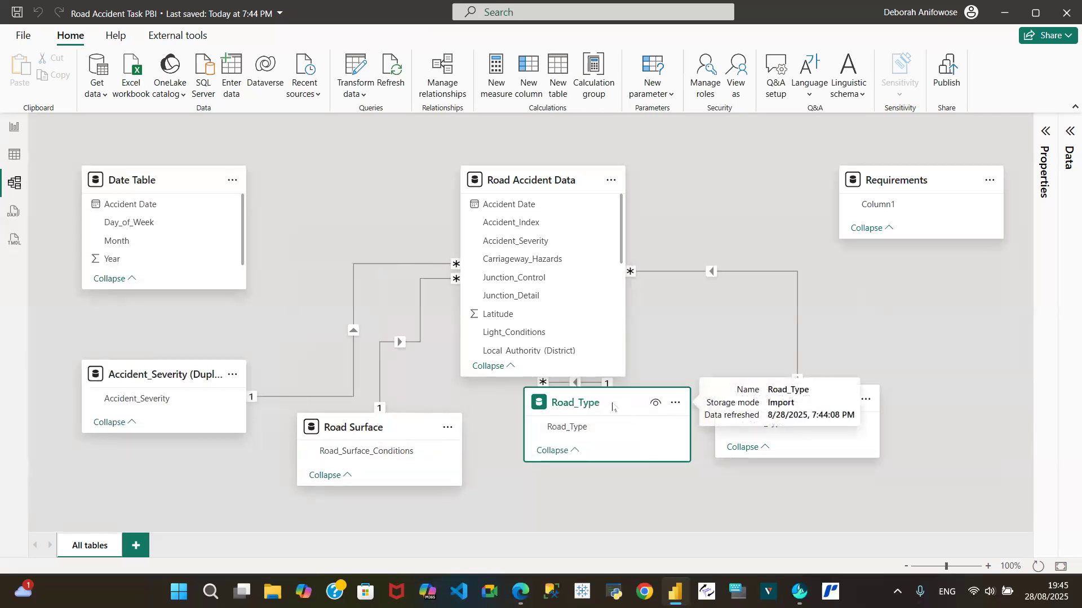
{"action": "left_click_drag", "start_coordinate": [613, 407], "coordinate": [636, 438]}
{"action": "left_click_drag", "start_coordinate": [803, 404], "coordinate": [861, 421]}
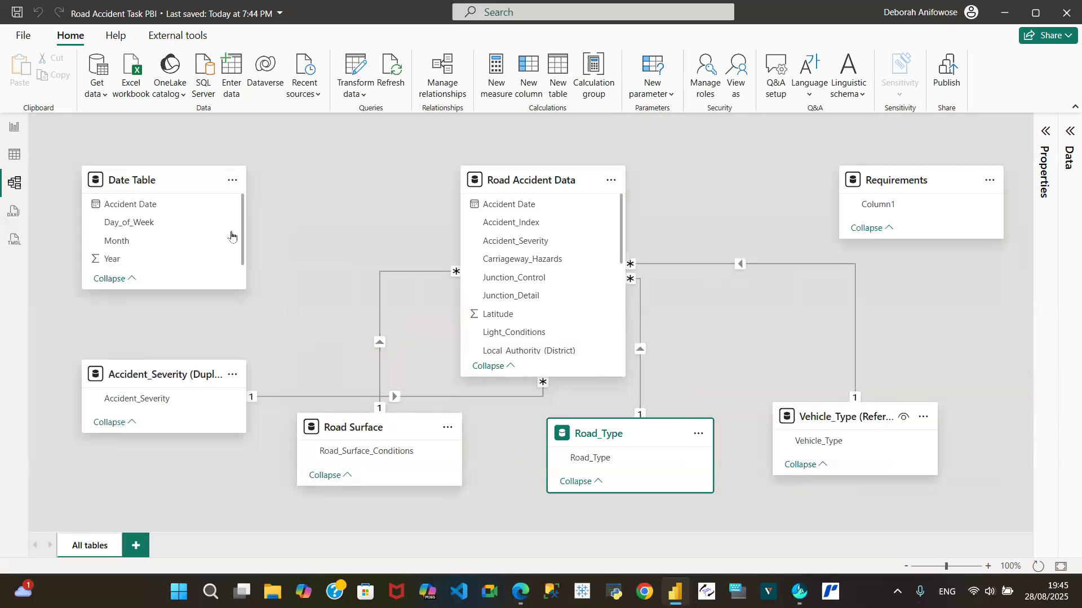
Step: Create an active one-to-many, single-direction relationship from Date Table to Road Accident Data on Accident Date, shift Road Surface aside, and save the report
{"action": "left_click_drag", "start_coordinate": [139, 208], "coordinate": [506, 206]}
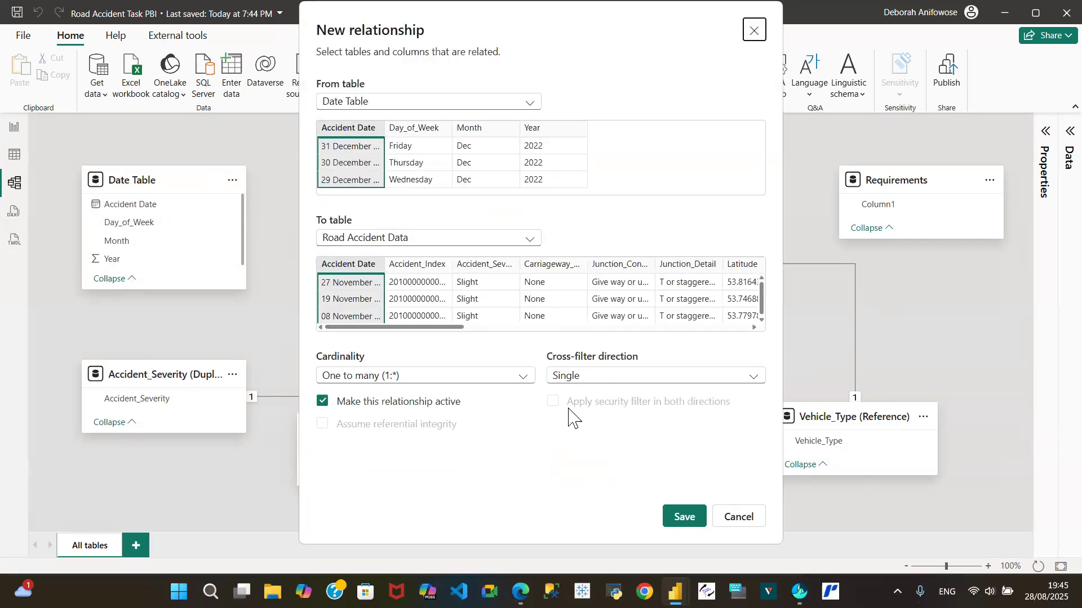
{"action": "left_click", "coordinate": [686, 519]}
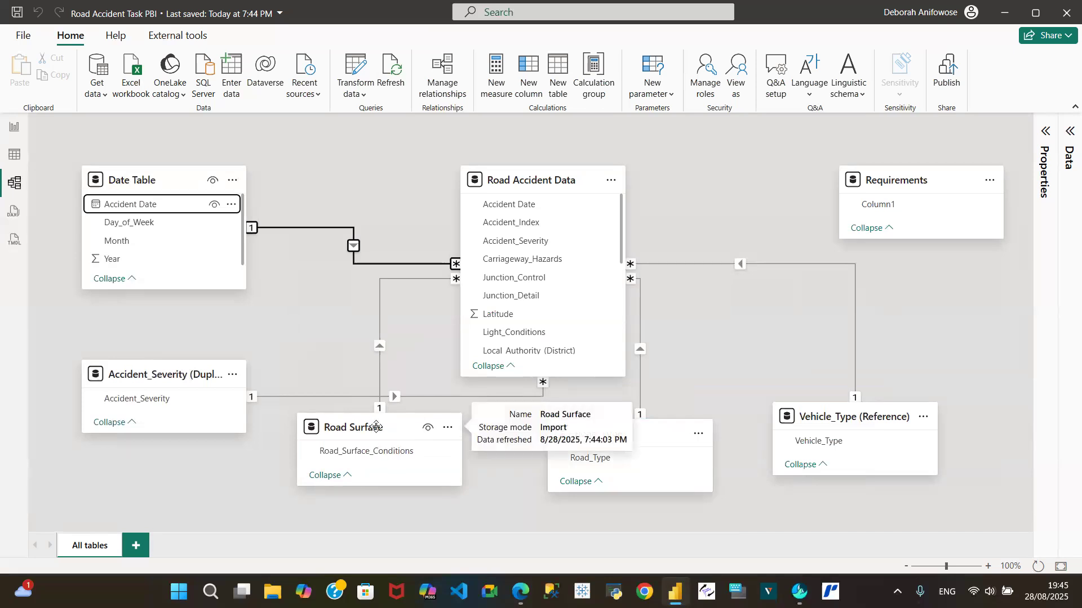
{"action": "left_click_drag", "start_coordinate": [377, 427], "coordinate": [336, 451]}
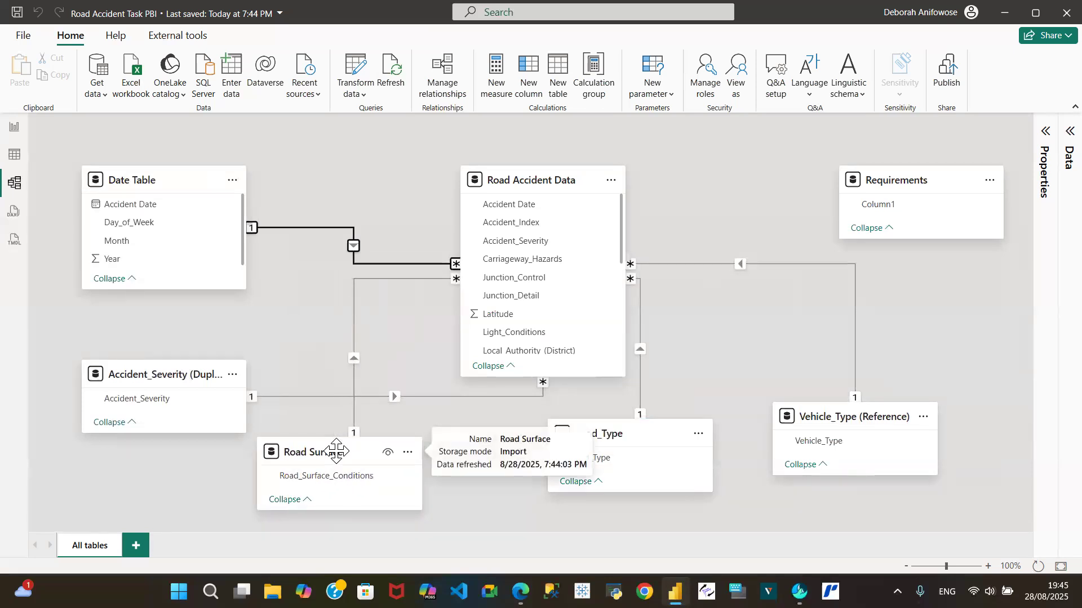
{"action": "left_click", "coordinate": [17, 18]}
Step: Move Road Surface and Road_Type lower in the diagram, Road Accident Data slightly left, and Requirements further right
{"action": "left_click_drag", "start_coordinate": [323, 455], "coordinate": [366, 490]}
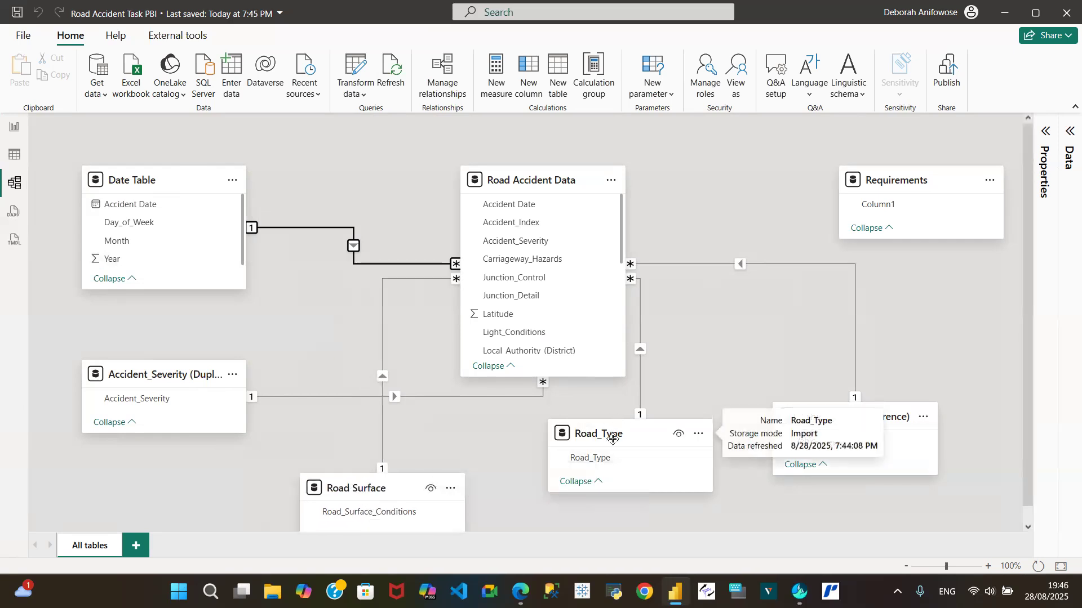
{"action": "left_click_drag", "start_coordinate": [613, 437], "coordinate": [666, 486]}
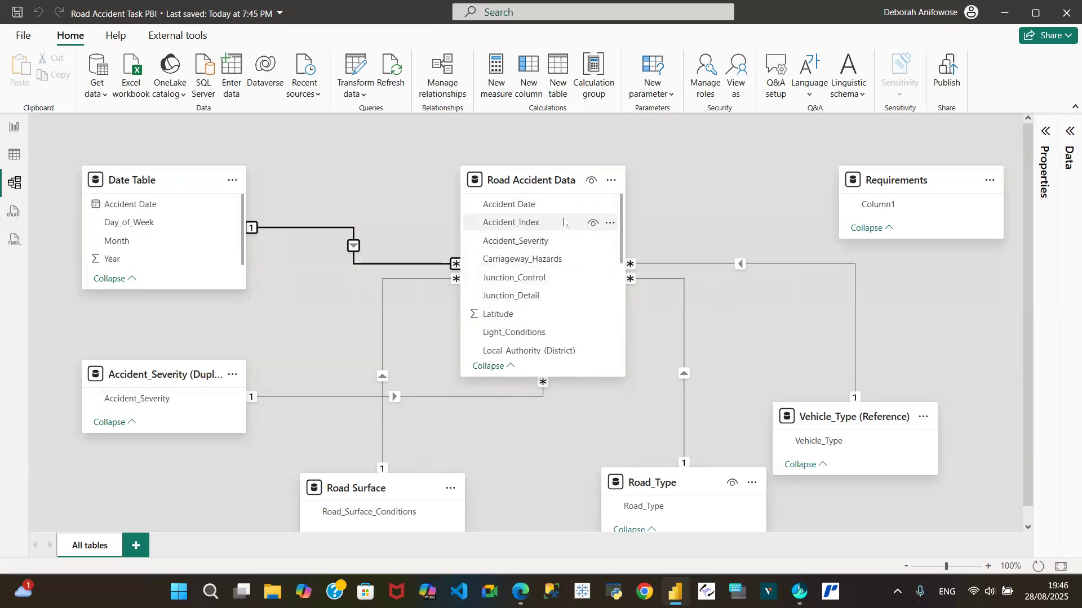
{"action": "left_click_drag", "start_coordinate": [530, 176], "coordinate": [476, 175]}
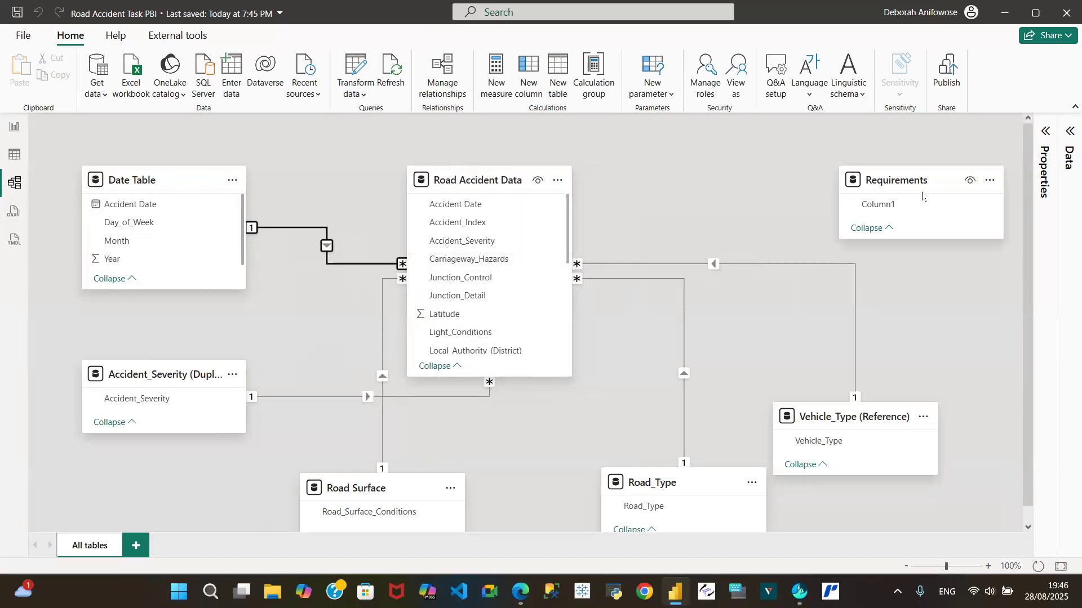
{"action": "left_click_drag", "start_coordinate": [922, 179], "coordinate": [947, 163]}
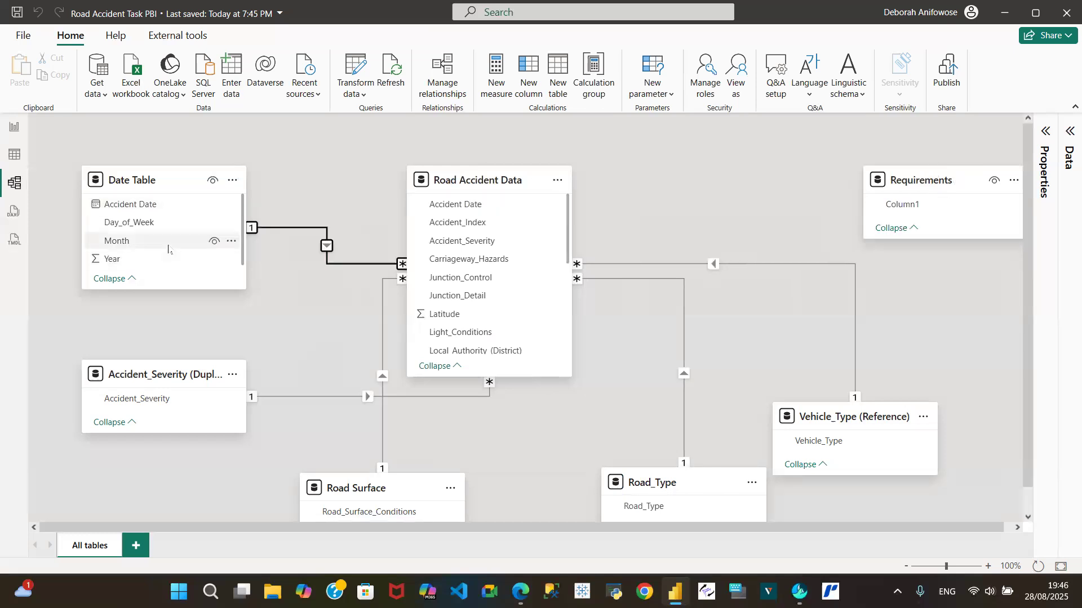
Step: Open the Road_Type table's data, then examine the KPI list in the Requirements table
{"action": "left_click", "coordinate": [14, 157]}
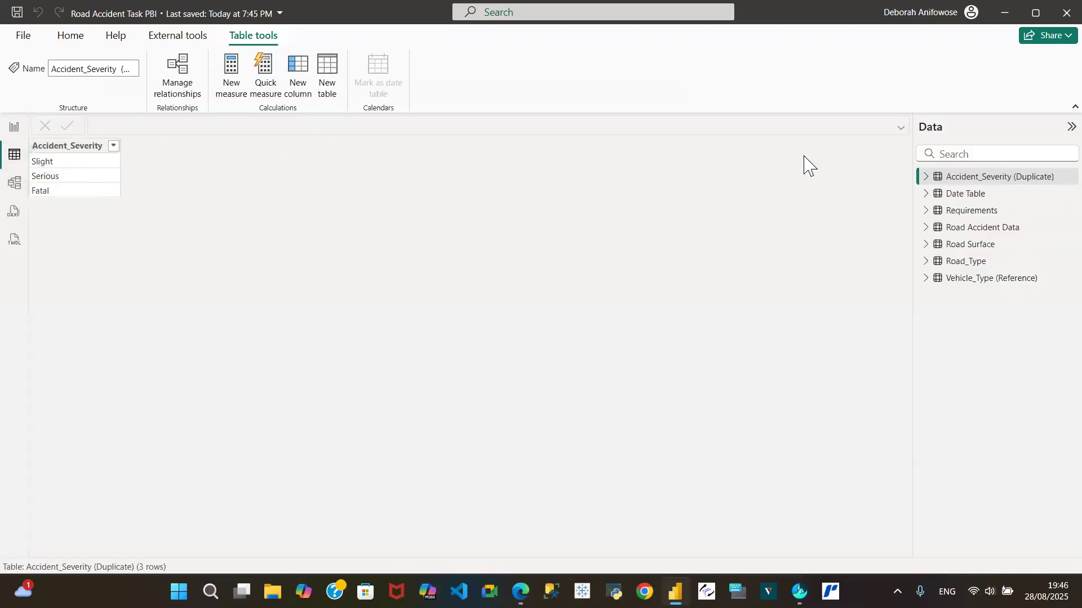
{"action": "left_click", "coordinate": [973, 269]}
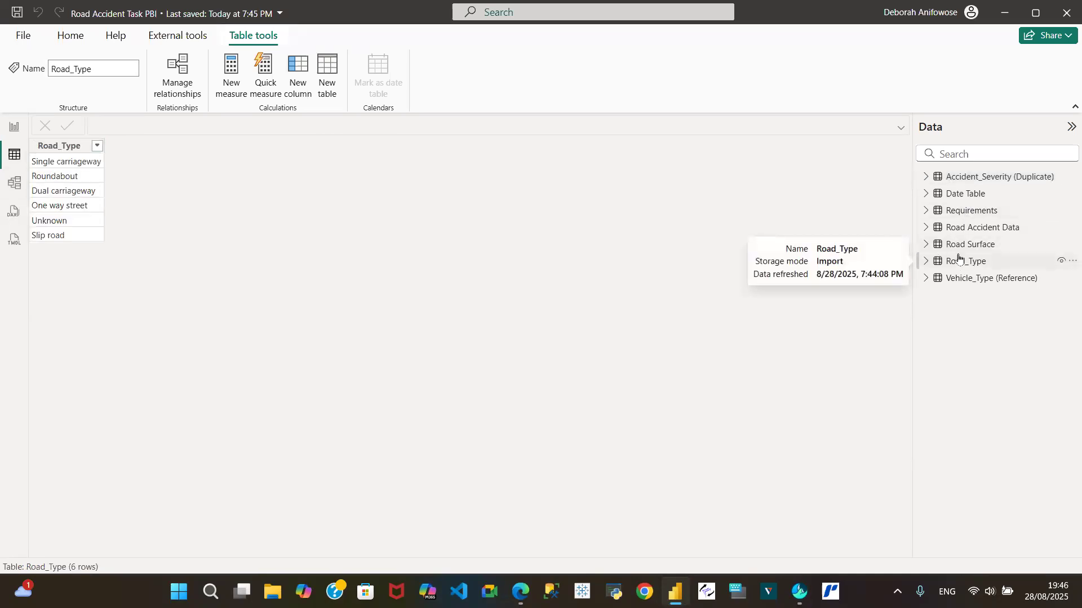
{"action": "mouse_move", "coordinate": [970, 211]}
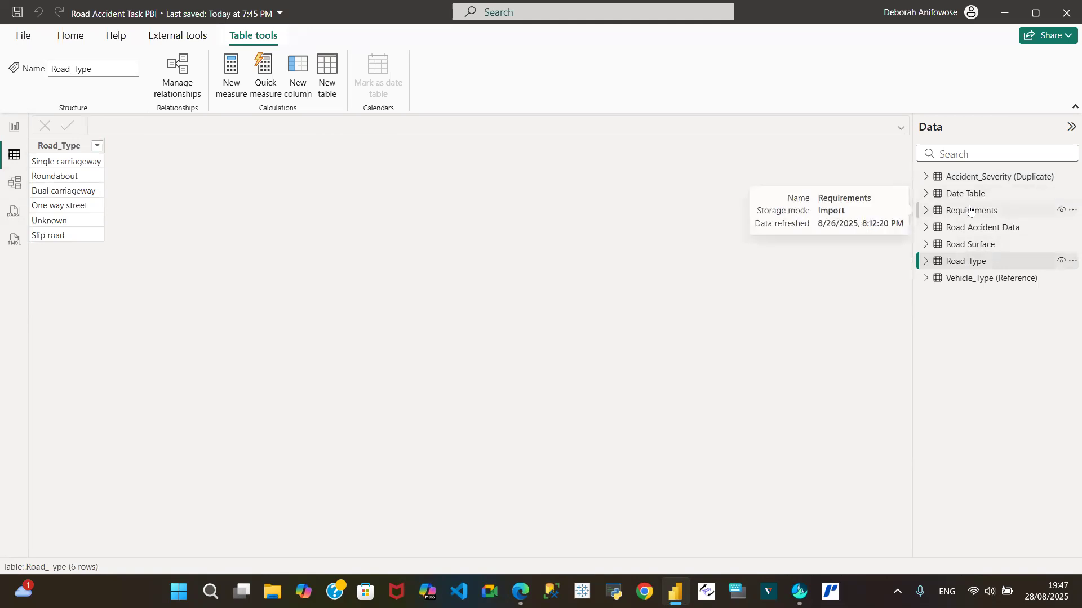
{"action": "left_click", "coordinate": [969, 211]}
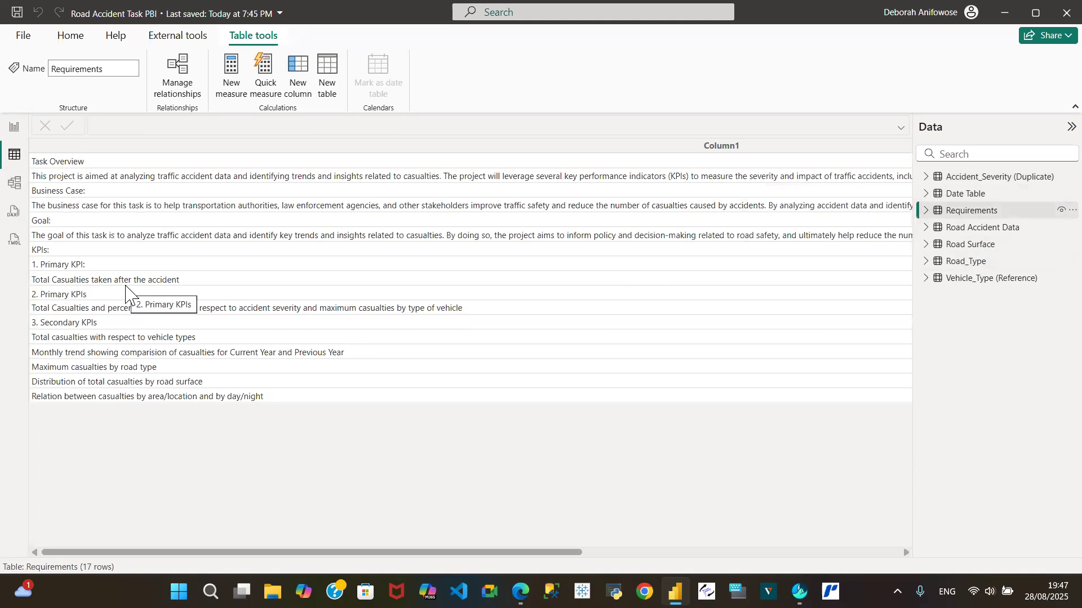
Step: Create an empty table named Measures by entering data from the report view, and load it into the model
{"action": "left_click", "coordinate": [11, 127]}
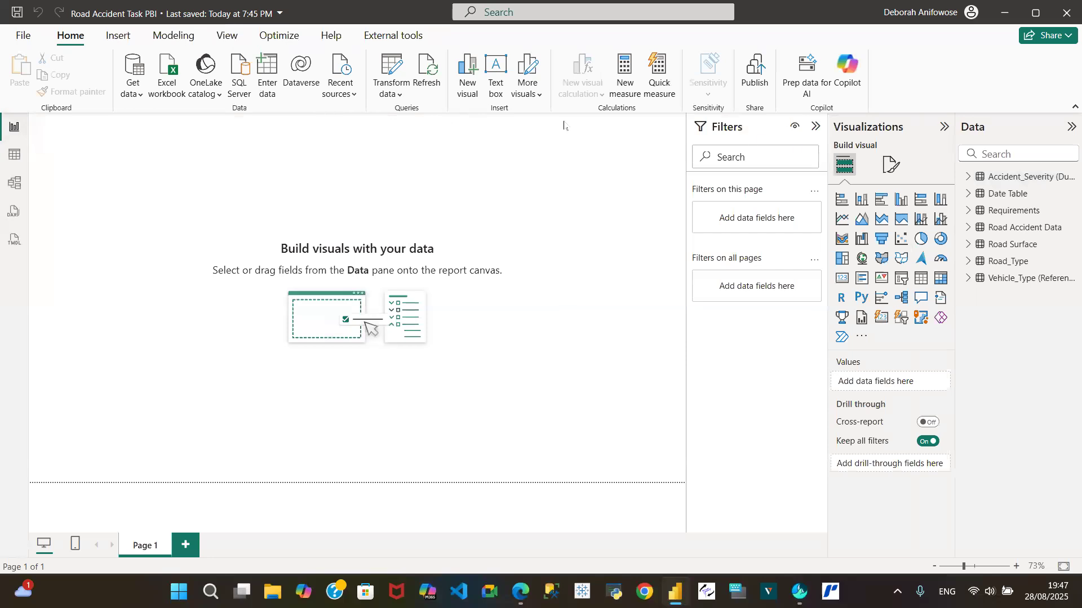
{"action": "left_click", "coordinate": [268, 83]}
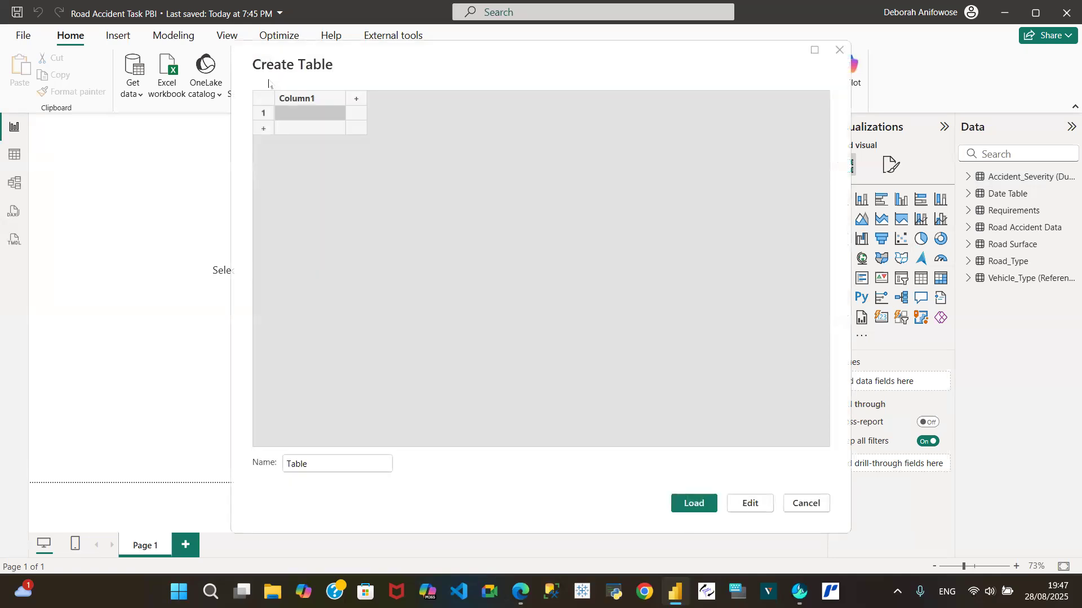
{"action": "left_click", "coordinate": [314, 462]}
{"action": "key", "text": "BackSpace"}
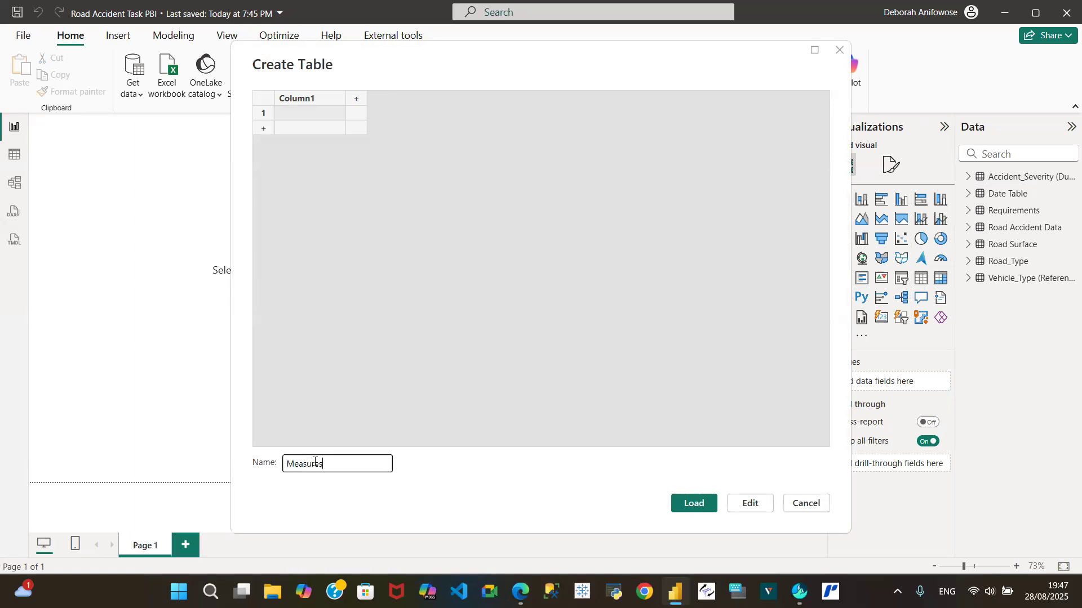
{"action": "left_click", "coordinate": [694, 503]}
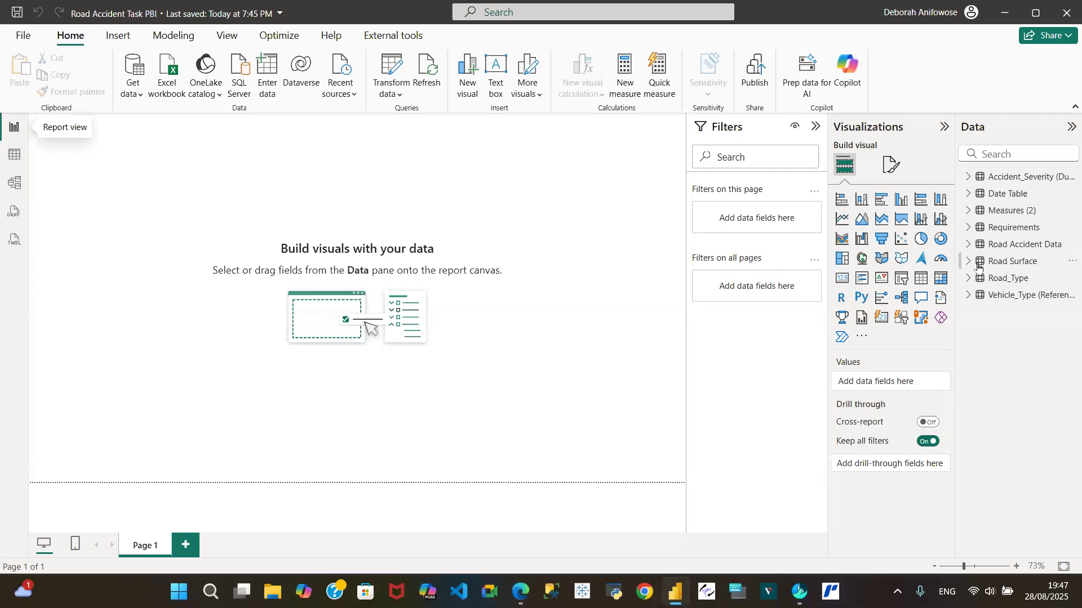
Step: Add the measure Total_Casualties = SUM('Road Accident Data'[Number_of_Casualties]) to the Measures (2) table and save the report
{"action": "left_click", "coordinate": [967, 211]}
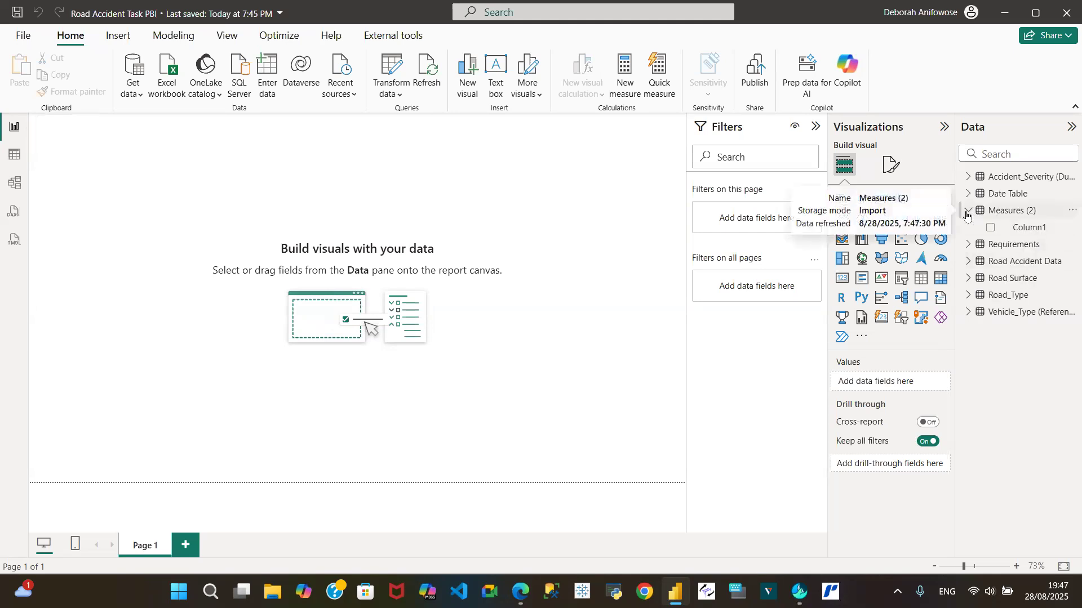
{"action": "left_click", "coordinate": [1069, 211]}
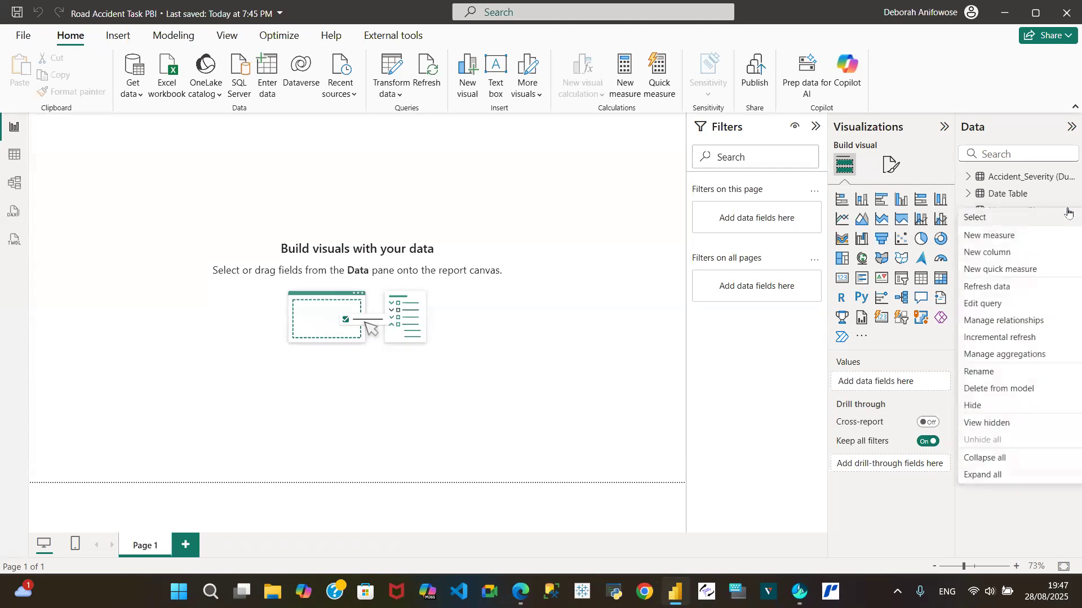
{"action": "left_click", "coordinate": [989, 237]}
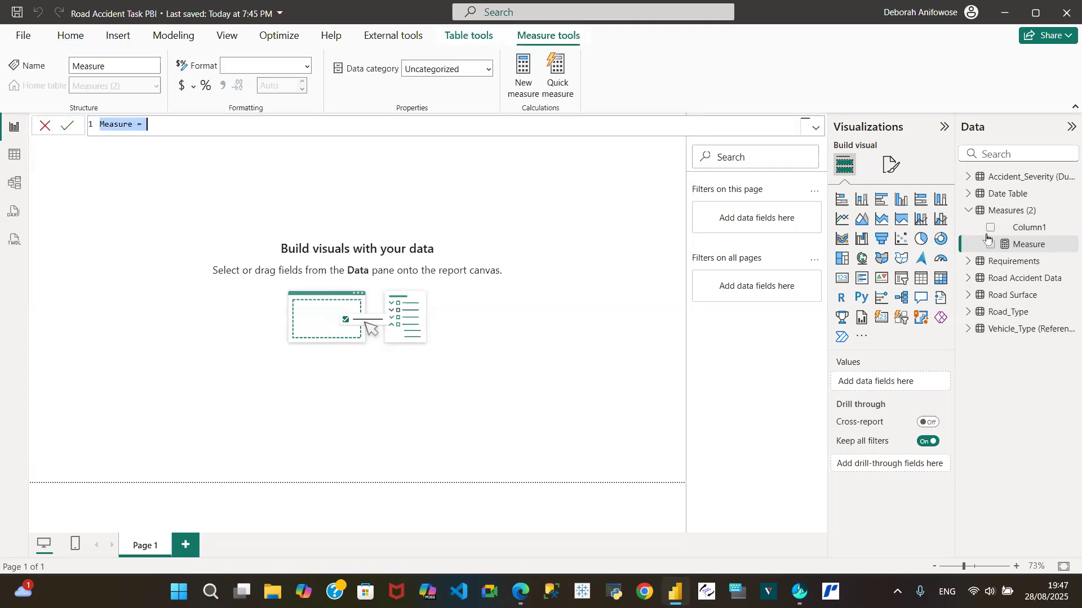
{"action": "type", "text": "Total"}
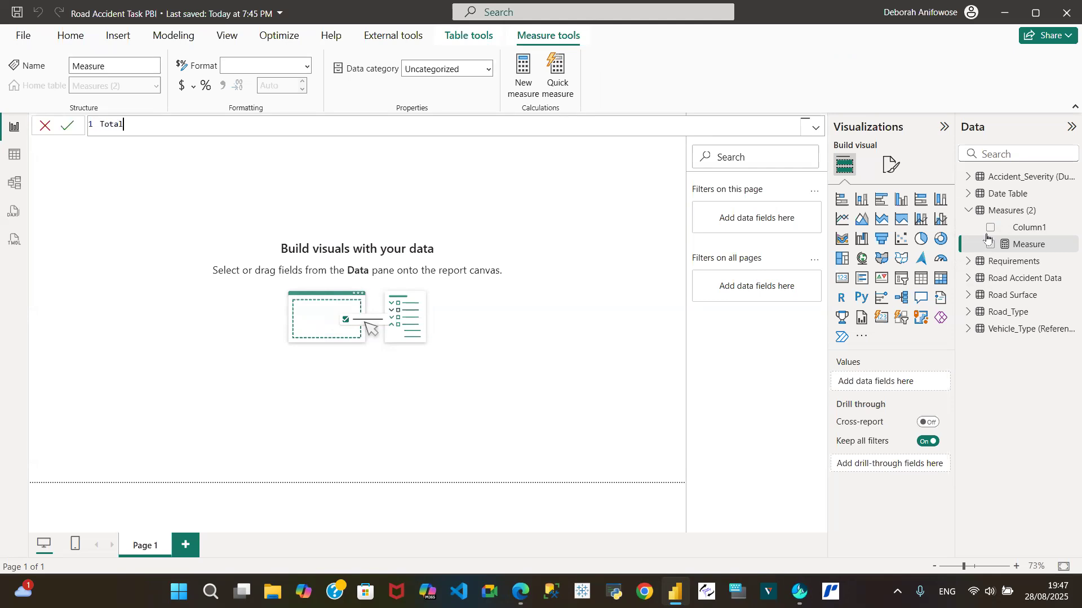
{"action": "type", "text": "_Casualties = sum"}
{"action": "key", "text": "Tab"}
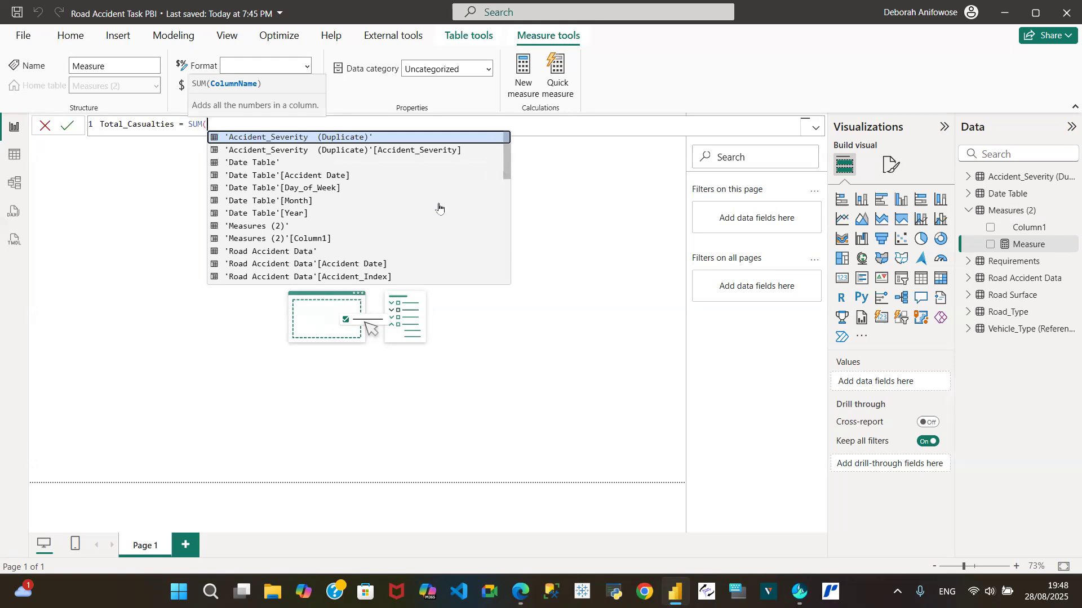
{"action": "type", "text": "r"}
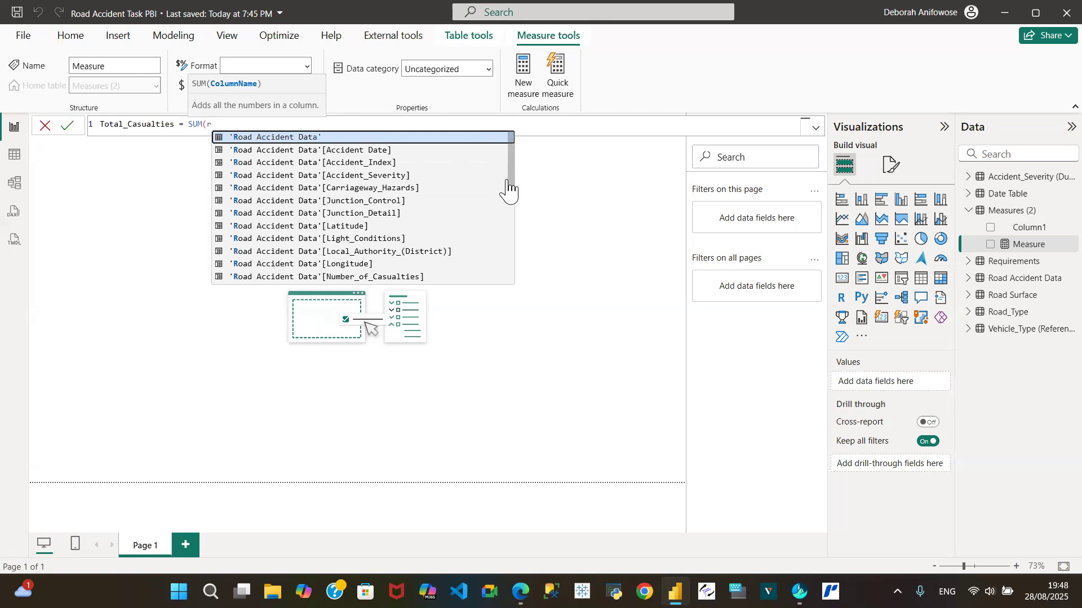
{"action": "left_click_drag", "start_coordinate": [512, 180], "coordinate": [524, 214]}
{"action": "left_click", "coordinate": [393, 229]}
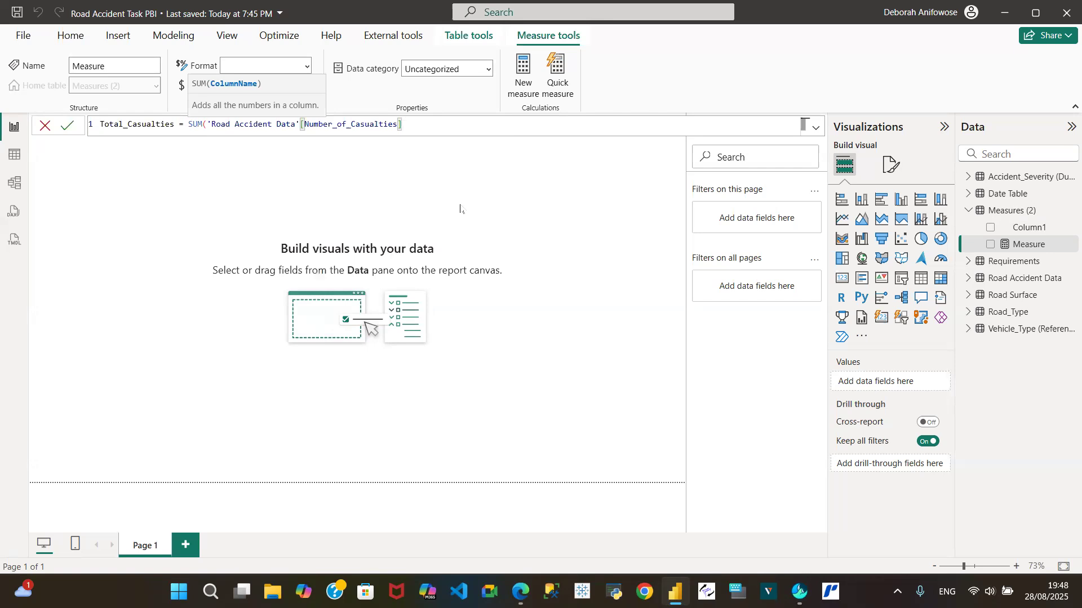
{"action": "type", "text": ")"}
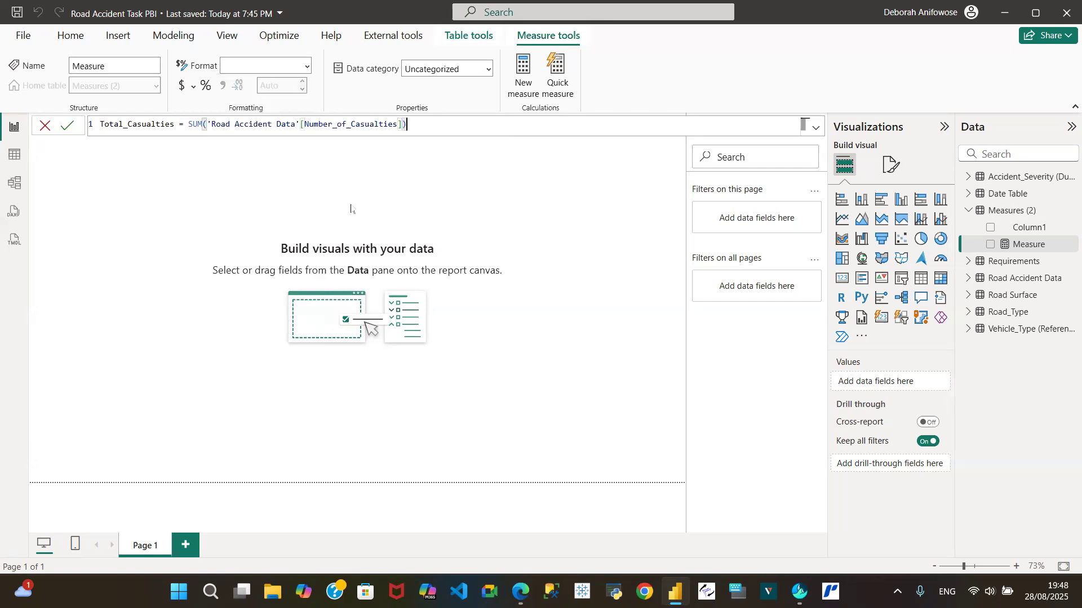
{"action": "left_click", "coordinate": [67, 126]}
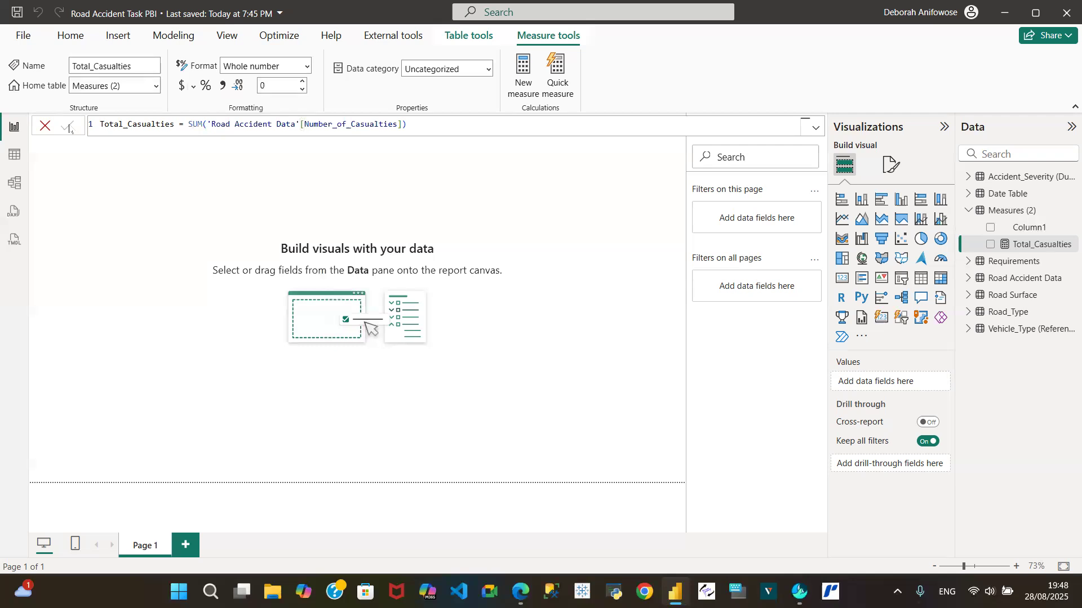
{"action": "left_click", "coordinate": [16, 13]}
Step: Add a card visual showing Total_Casualties to Page 1 and widen it towards the right
{"action": "left_click", "coordinate": [841, 278]}
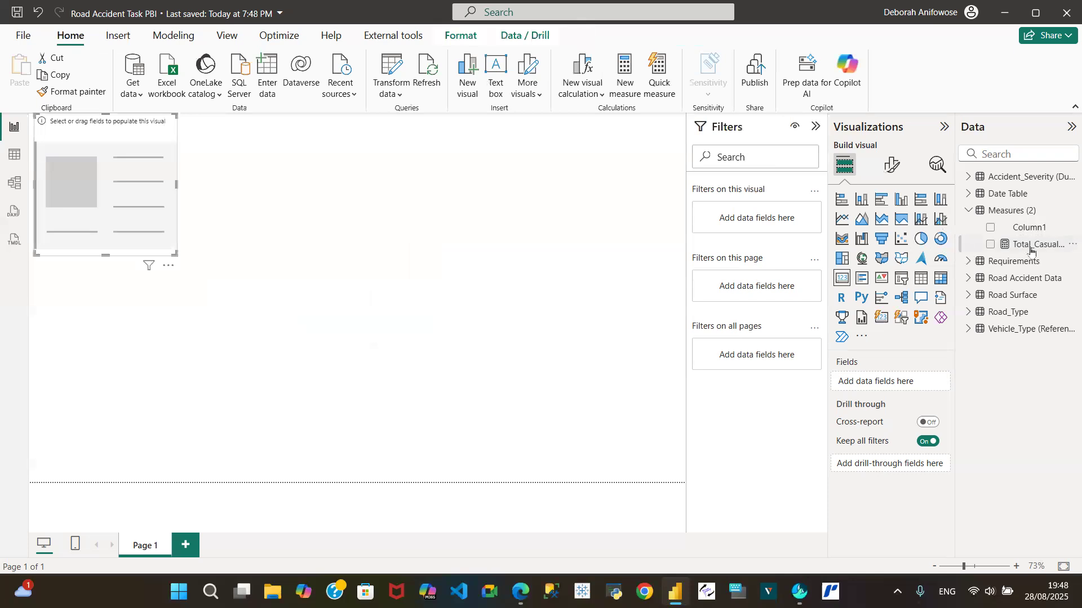
{"action": "left_click", "coordinate": [990, 246]}
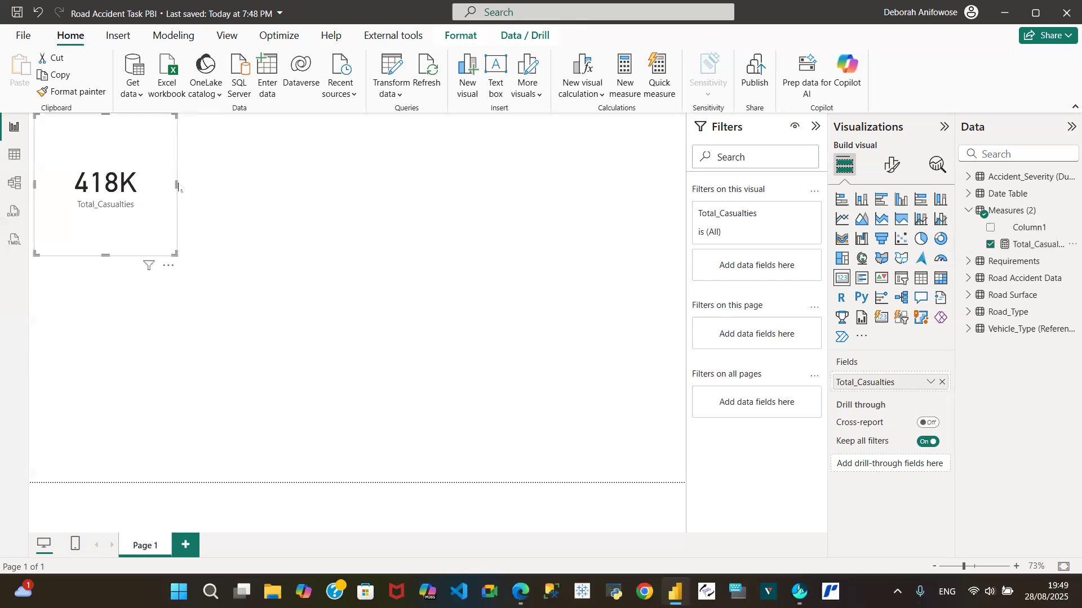
{"action": "left_click_drag", "start_coordinate": [177, 185], "coordinate": [280, 184]}
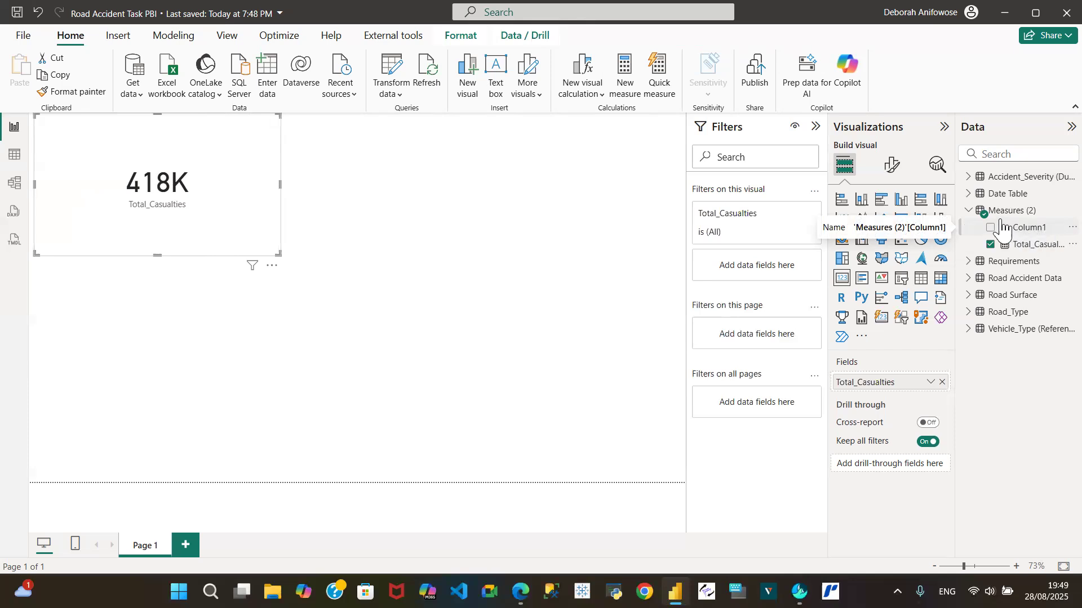
Step: Delete the placeholder Column1 from the Measures (2) table in the model
{"action": "left_click", "coordinate": [1071, 244]}
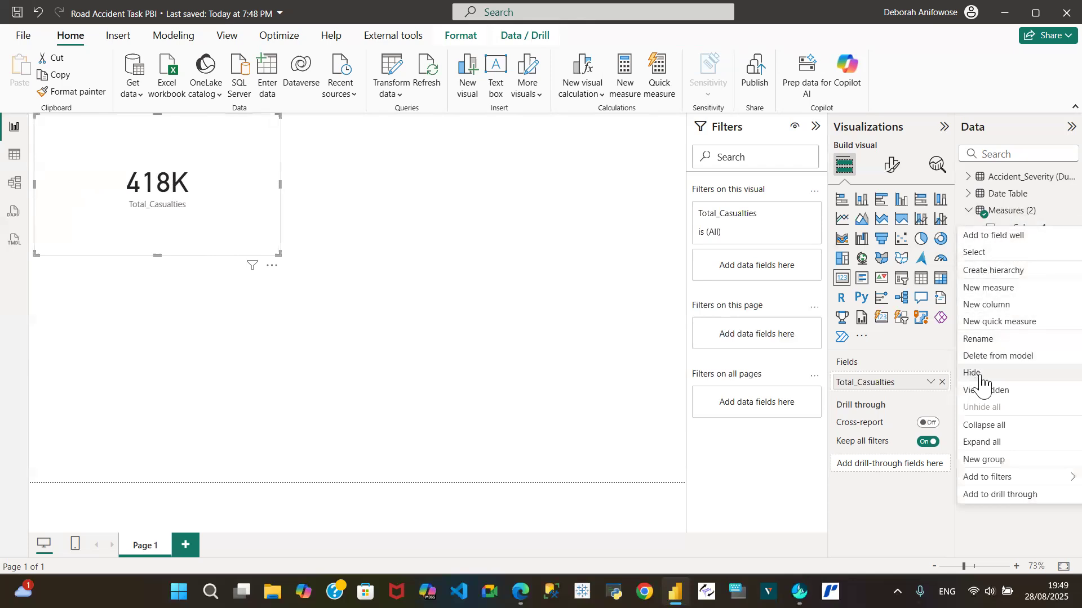
{"action": "left_click", "coordinate": [1006, 359]}
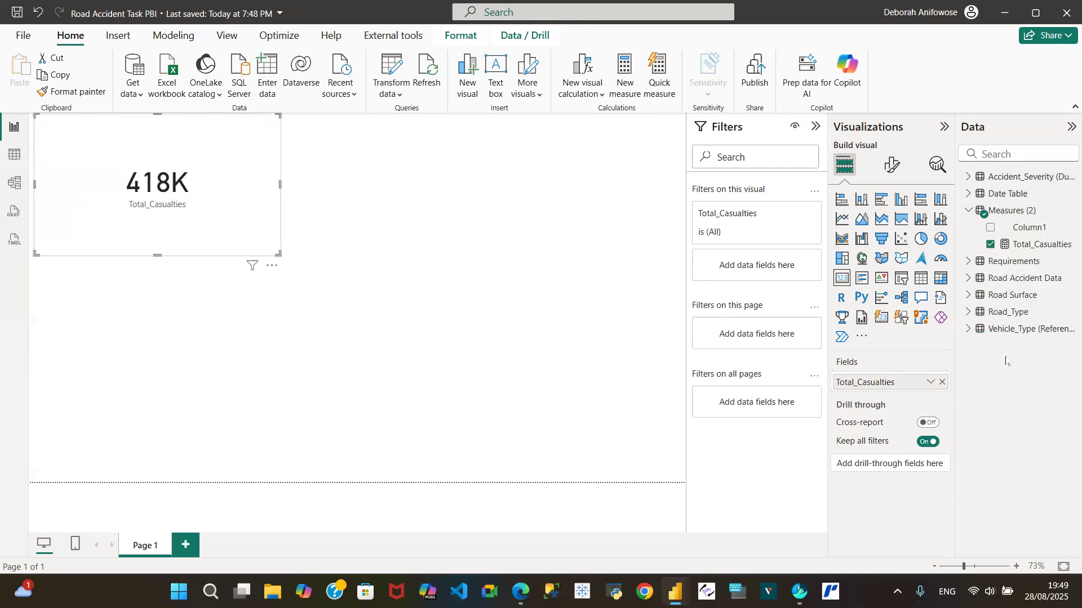
{"action": "left_click", "coordinate": [625, 328]}
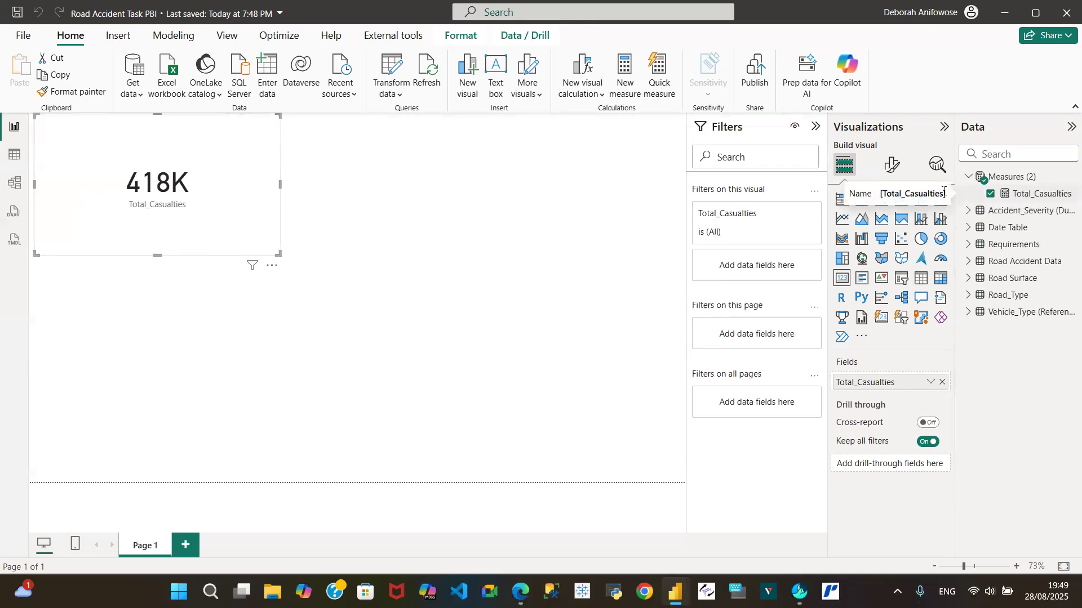
Step: Set the card's callout value display units to None and format the Total_Casualties measure with a thousands separator
{"action": "left_click", "coordinate": [892, 165]}
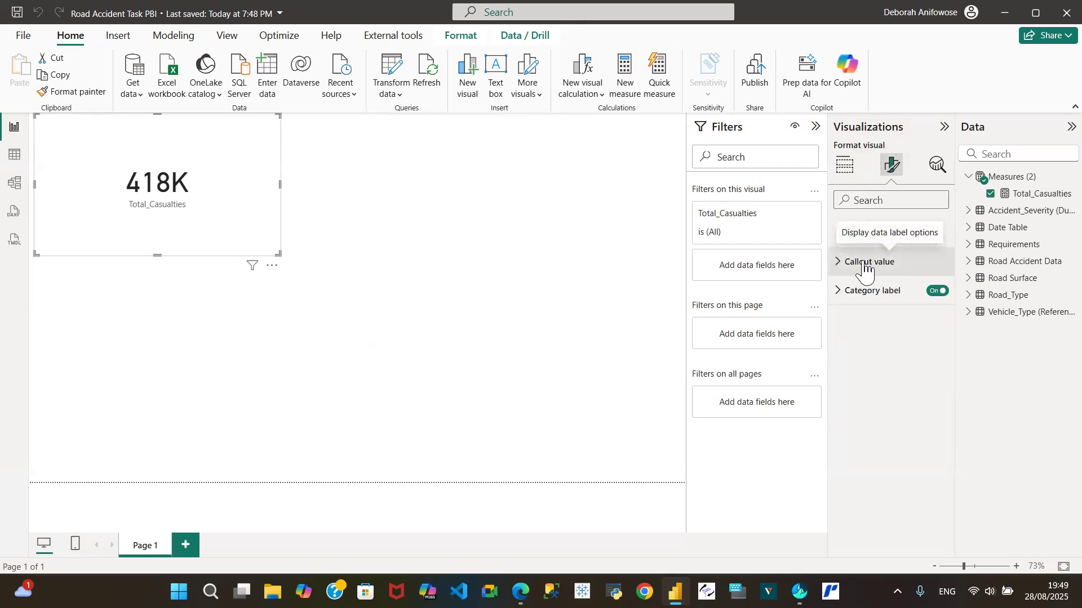
{"action": "left_click", "coordinate": [835, 266]}
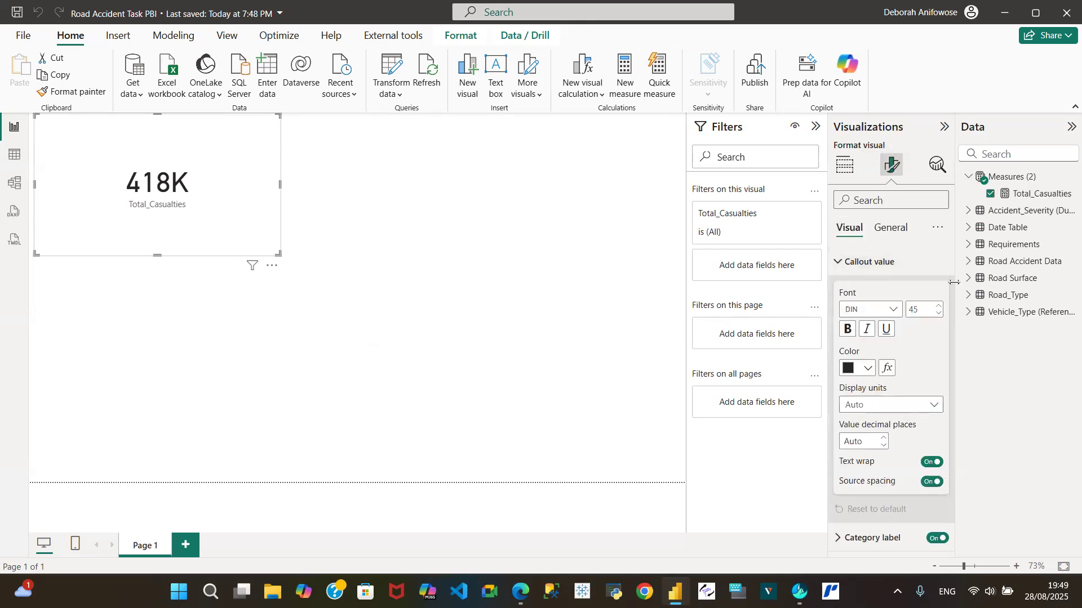
{"action": "left_click", "coordinate": [928, 406]}
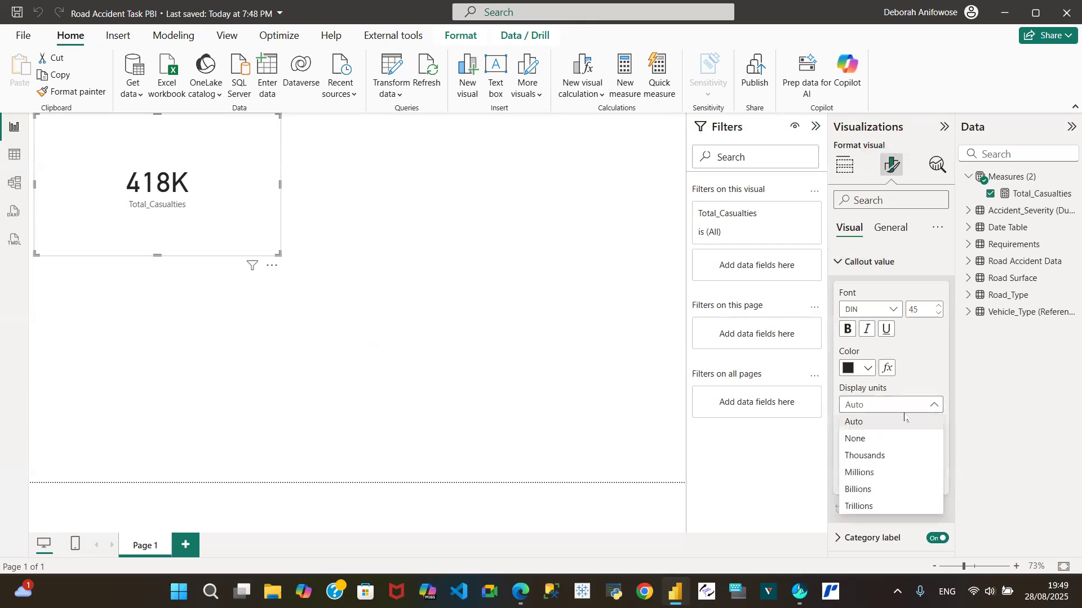
{"action": "left_click", "coordinate": [864, 439]}
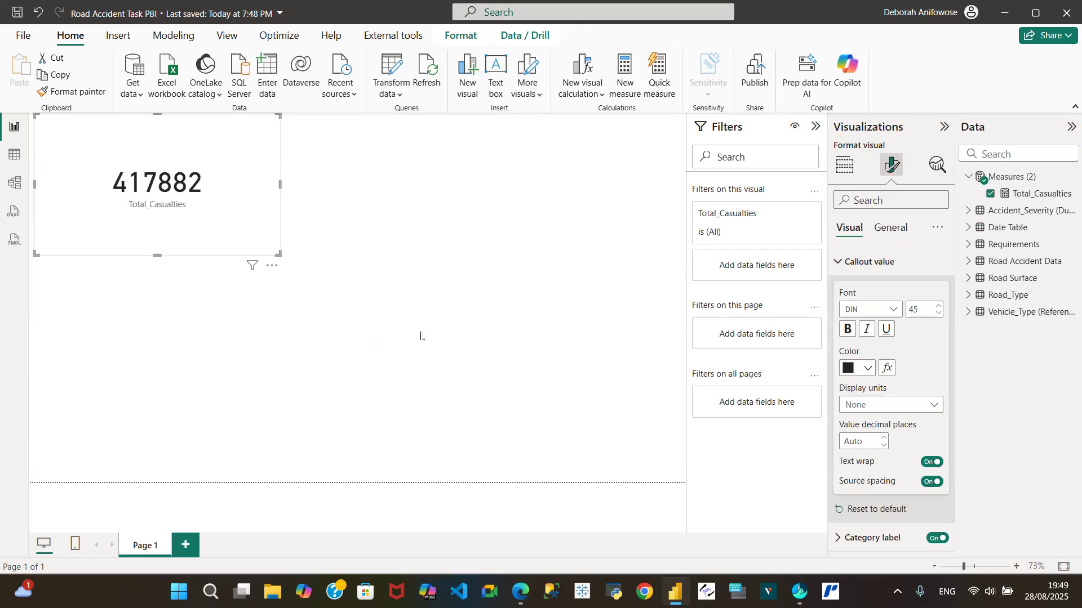
{"action": "left_click", "coordinate": [1031, 193]}
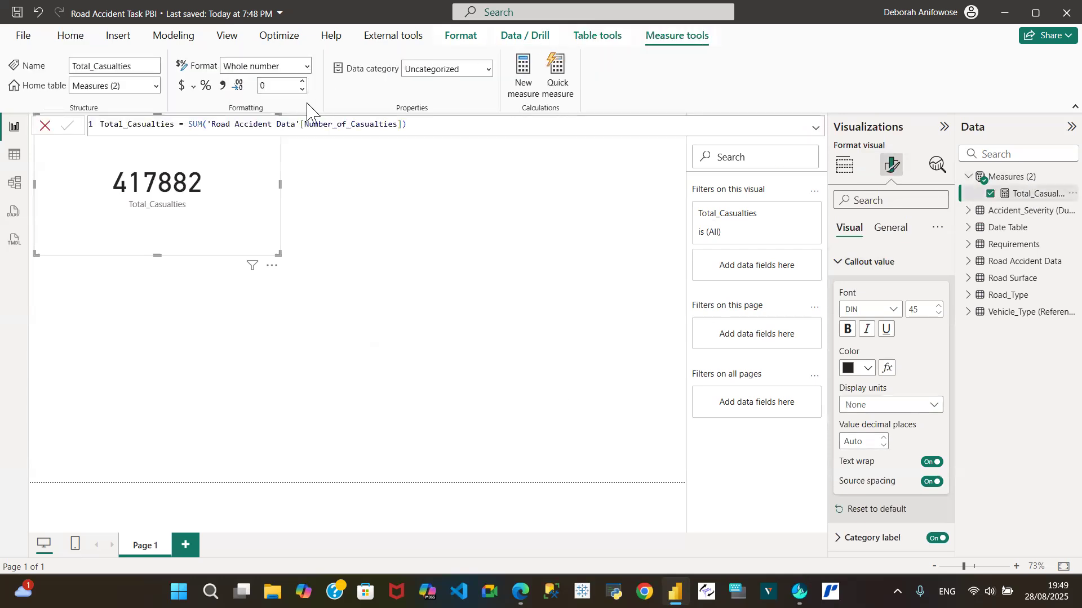
{"action": "left_click", "coordinate": [225, 91]}
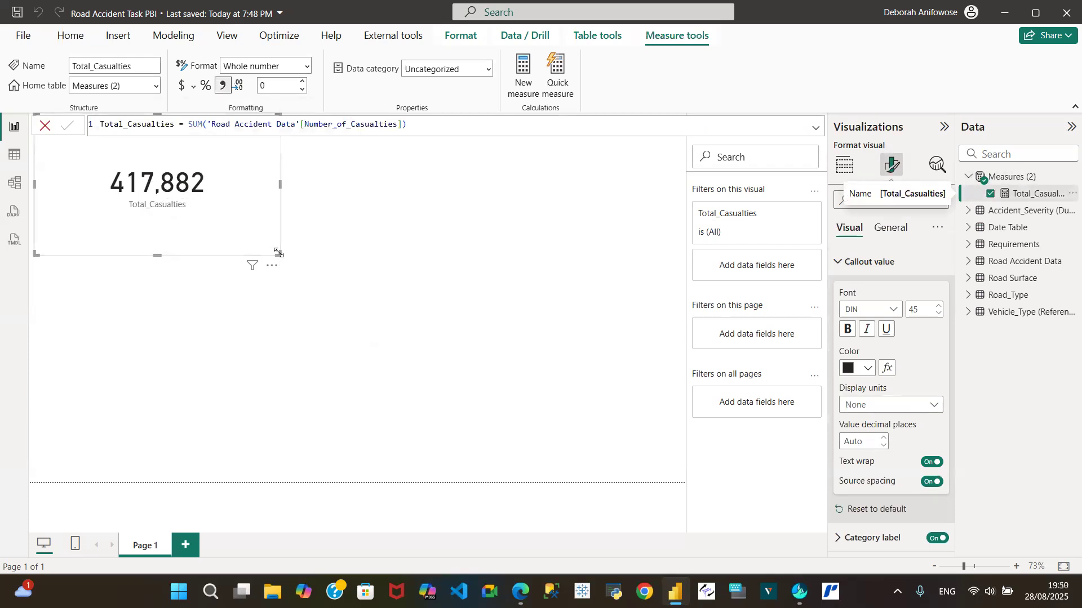
Step: Move the Total_Casualties card flush with the page's left edge, shrink it in both directions, and save the report
{"action": "left_click_drag", "start_coordinate": [236, 213], "coordinate": [232, 215]}
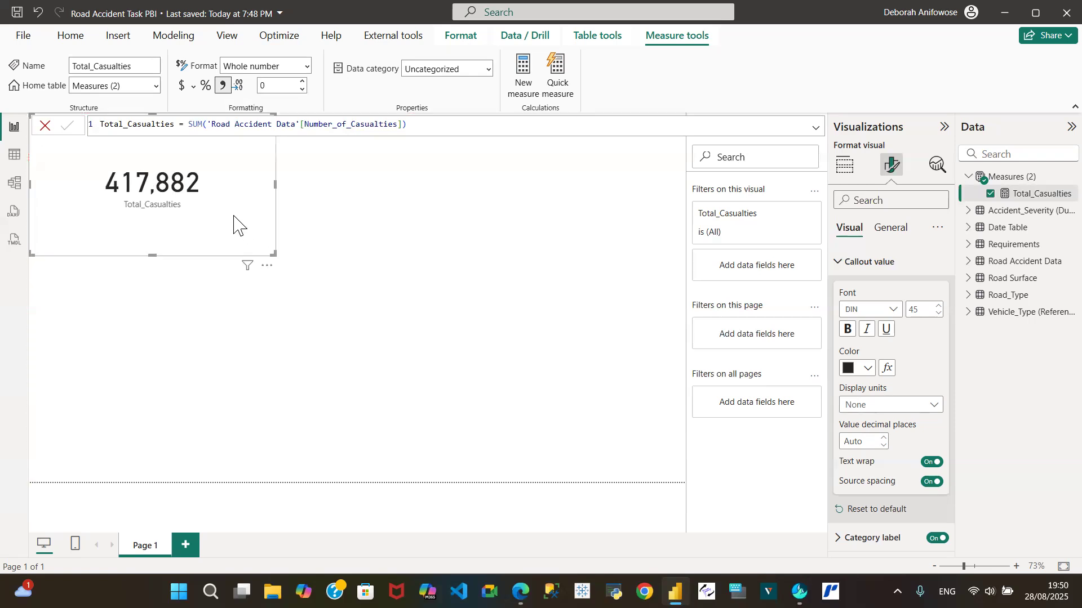
{"action": "left_click_drag", "start_coordinate": [274, 253], "coordinate": [216, 210]}
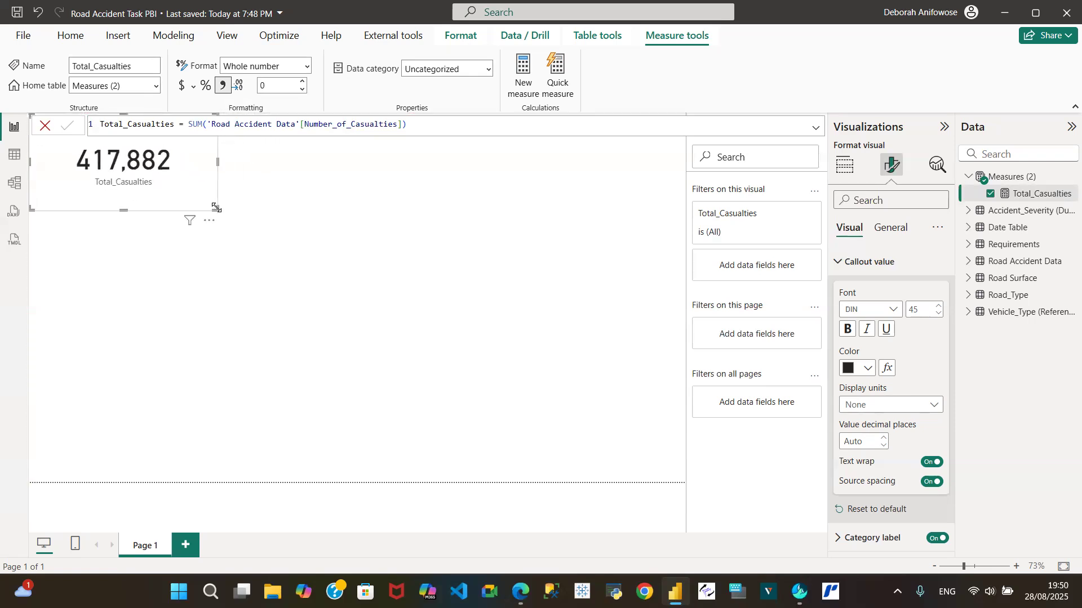
{"action": "left_click", "coordinate": [16, 12]}
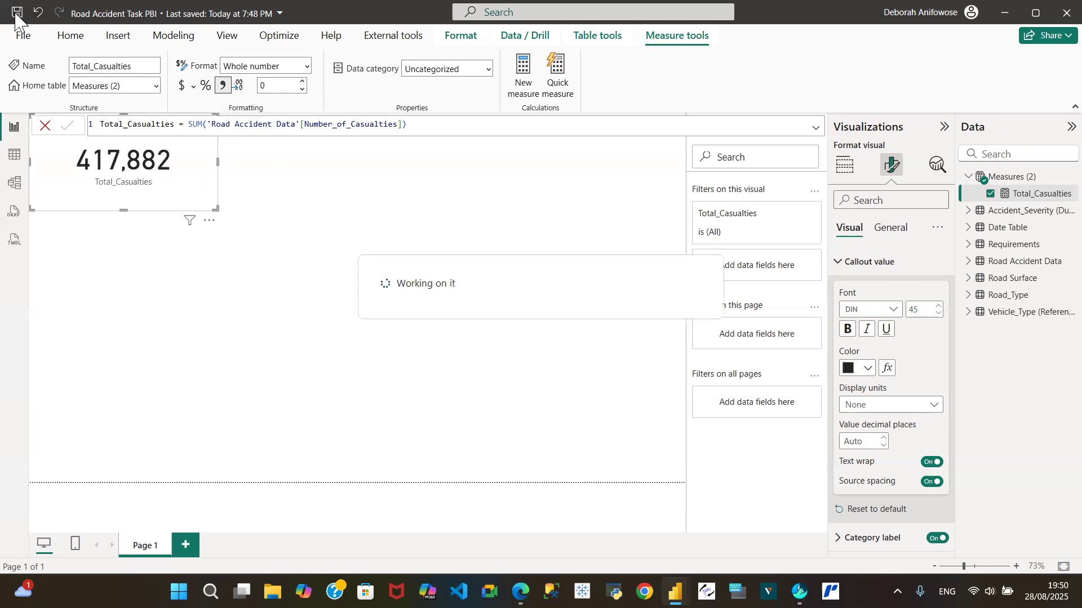
Step: Review the primary and secondary KPIs in the Requirements table and return to the report page
{"action": "left_click", "coordinate": [14, 155]}
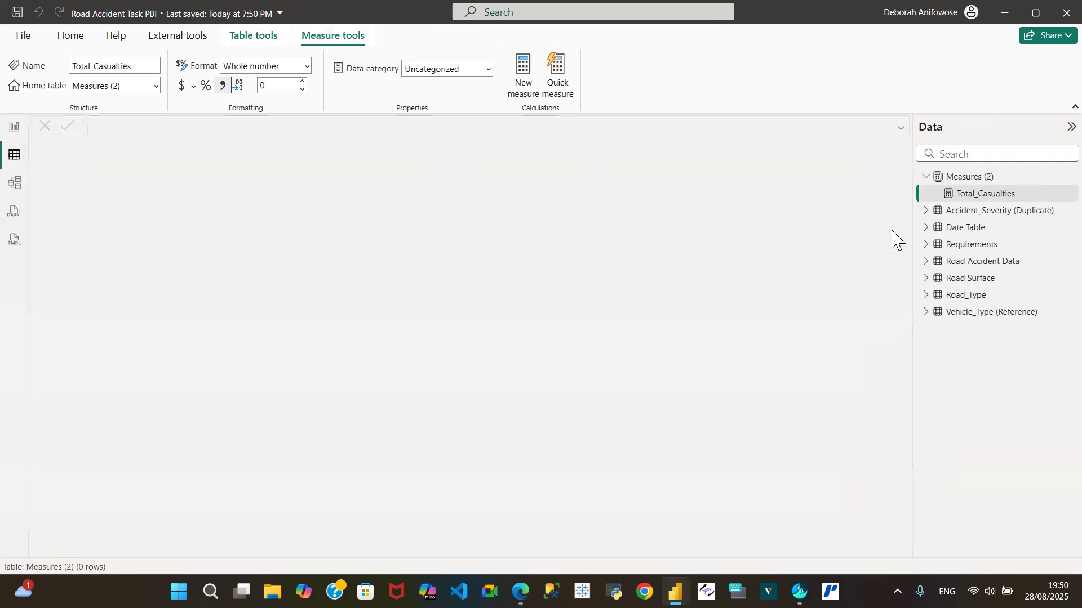
{"action": "left_click", "coordinate": [961, 248]}
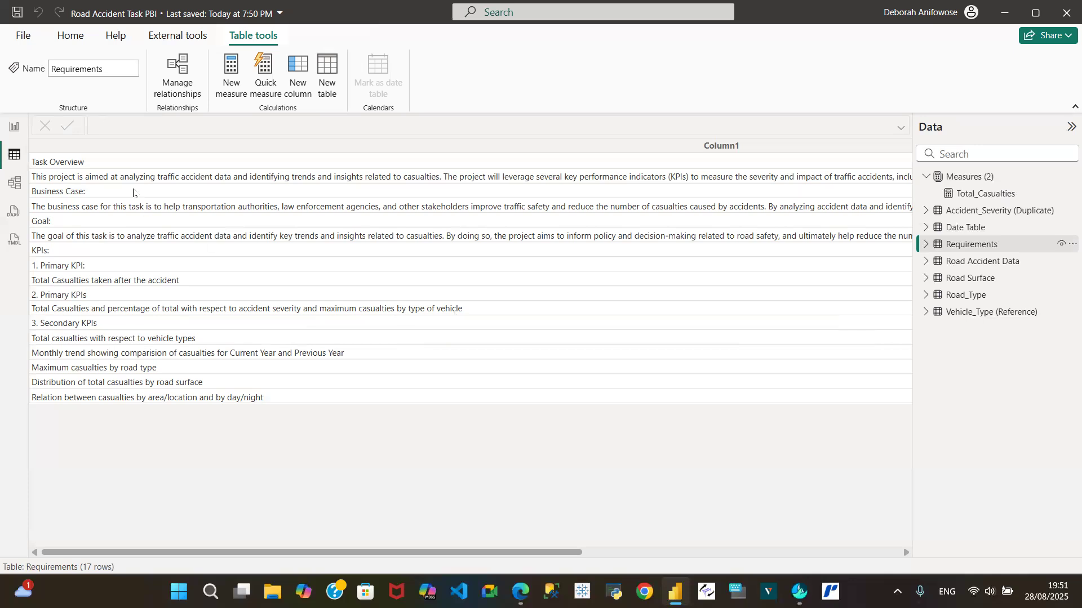
{"action": "left_click", "coordinate": [16, 128]}
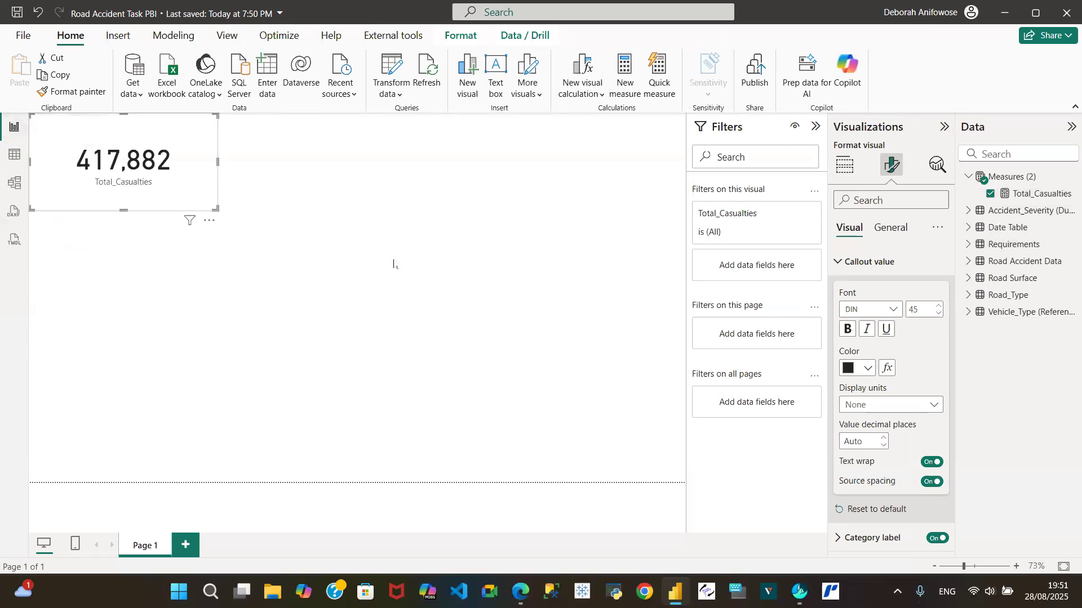
Step: Add a donut chart below the card with Accident_Severity as legend and Total_Casualties as values, and enlarge it, mainly in width
{"action": "left_click", "coordinate": [394, 263]}
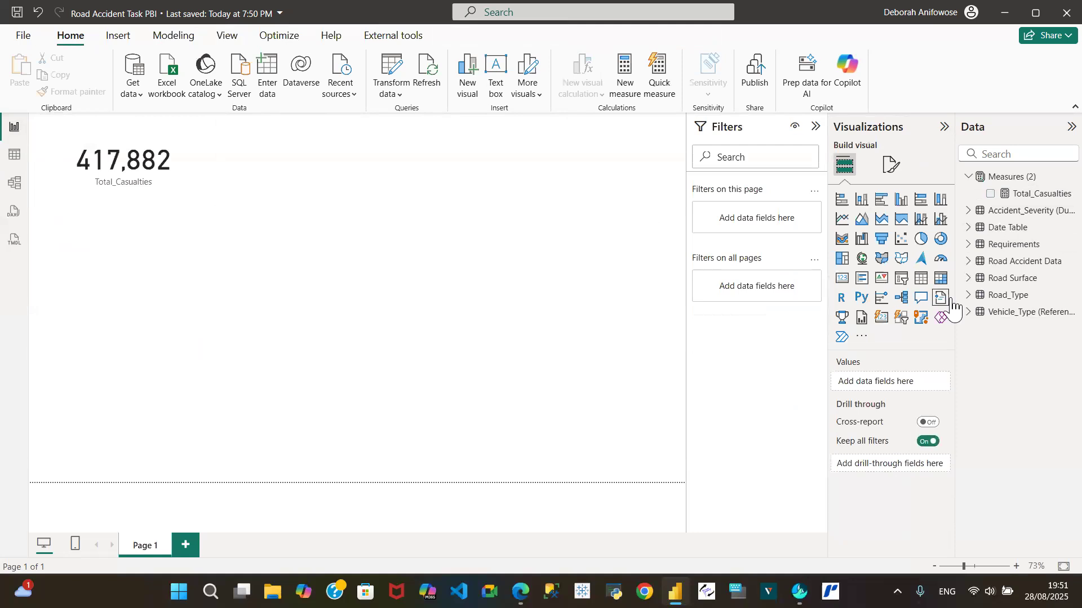
{"action": "left_click", "coordinate": [940, 242]}
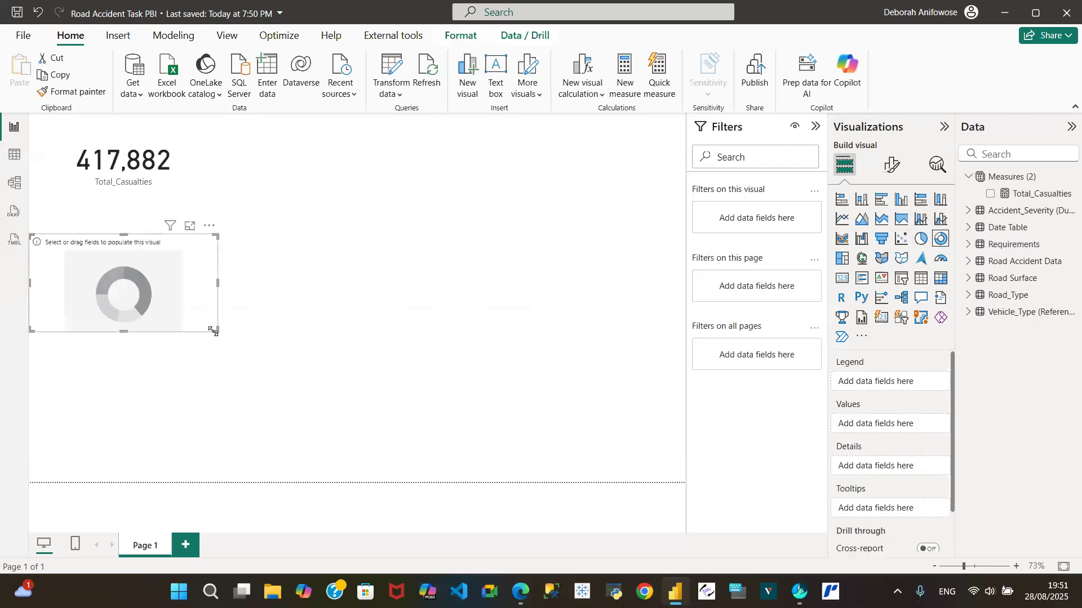
{"action": "left_click_drag", "start_coordinate": [213, 332], "coordinate": [333, 366]}
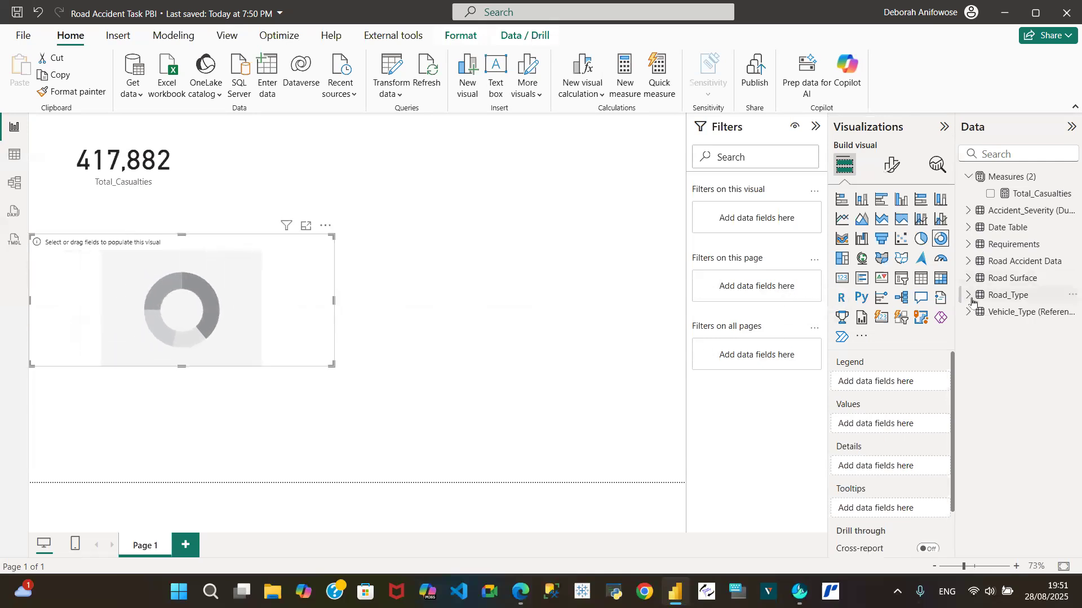
{"action": "left_click", "coordinate": [968, 211]}
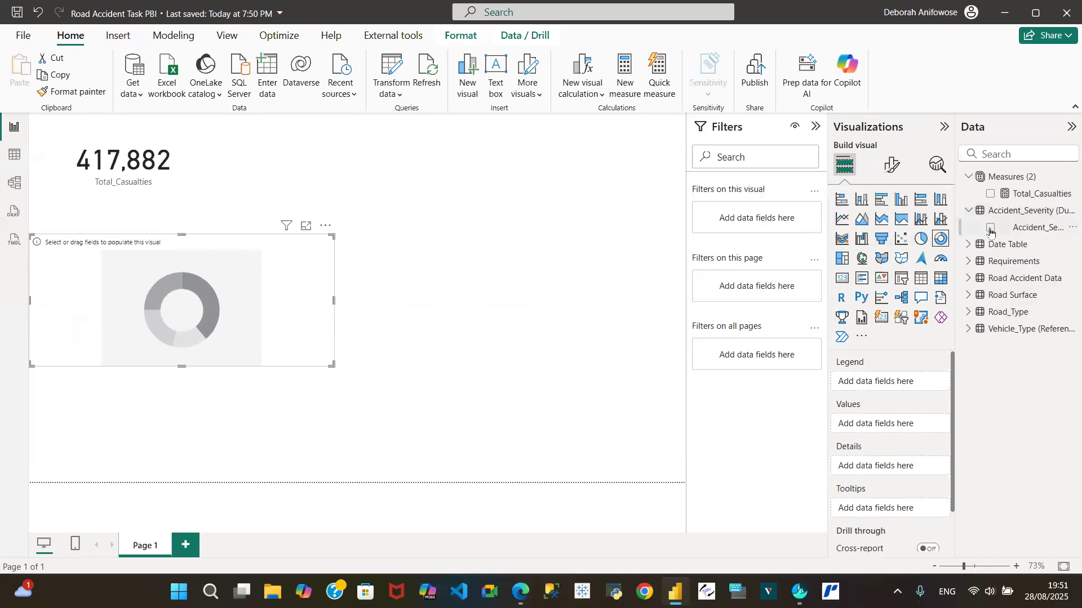
{"action": "left_click", "coordinate": [991, 228]}
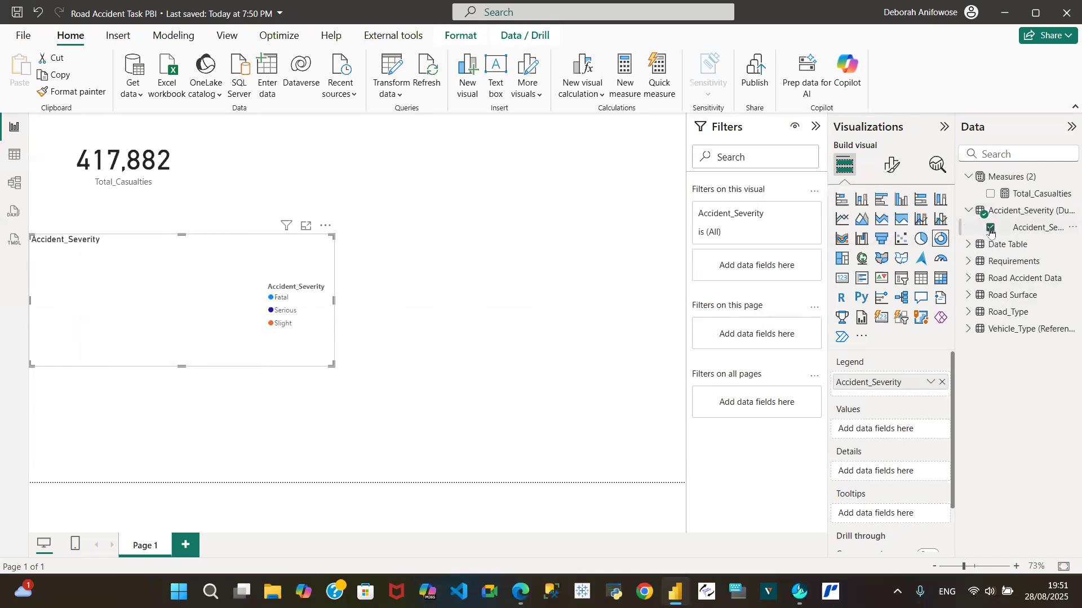
{"action": "left_click", "coordinate": [990, 195]}
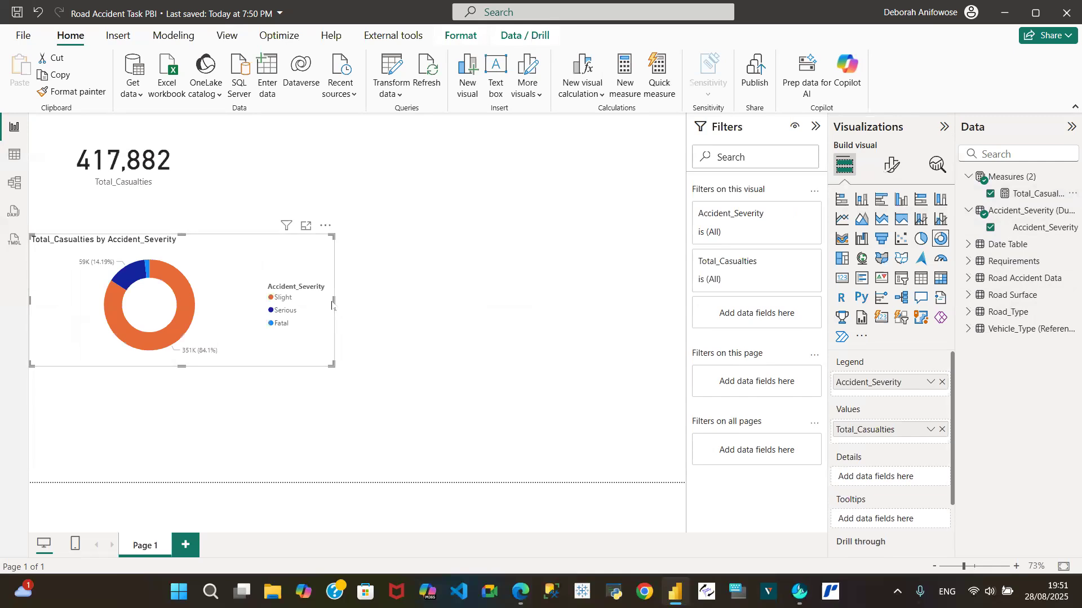
{"action": "left_click_drag", "start_coordinate": [332, 301], "coordinate": [463, 289]}
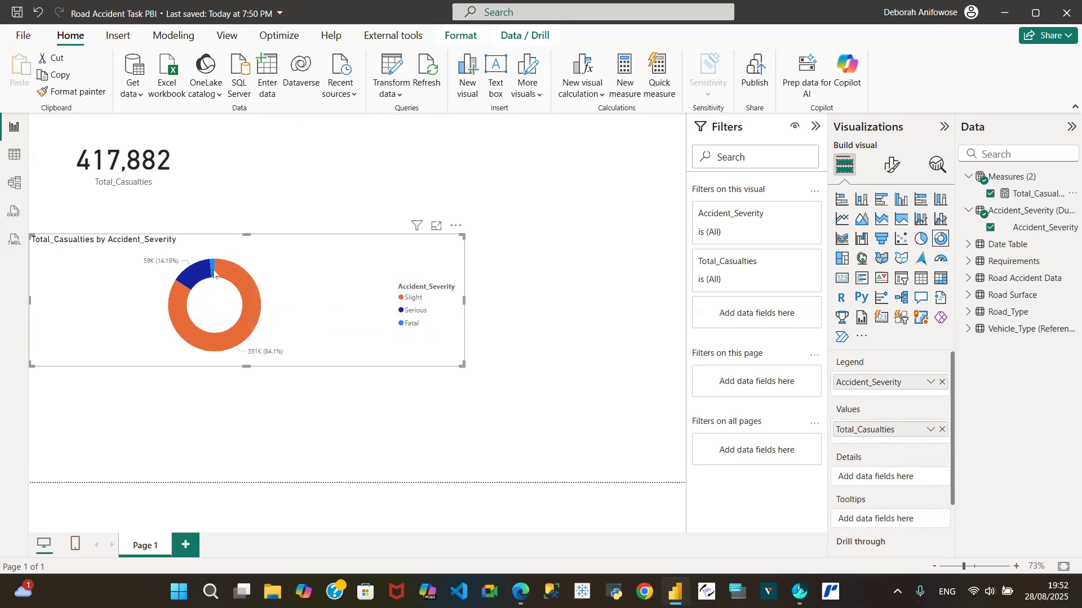
Step: Inspect the donut chart's Fatal slice and compare the chart with the accident severity KPI in the Requirements table
{"action": "mouse_move", "coordinate": [213, 272]}
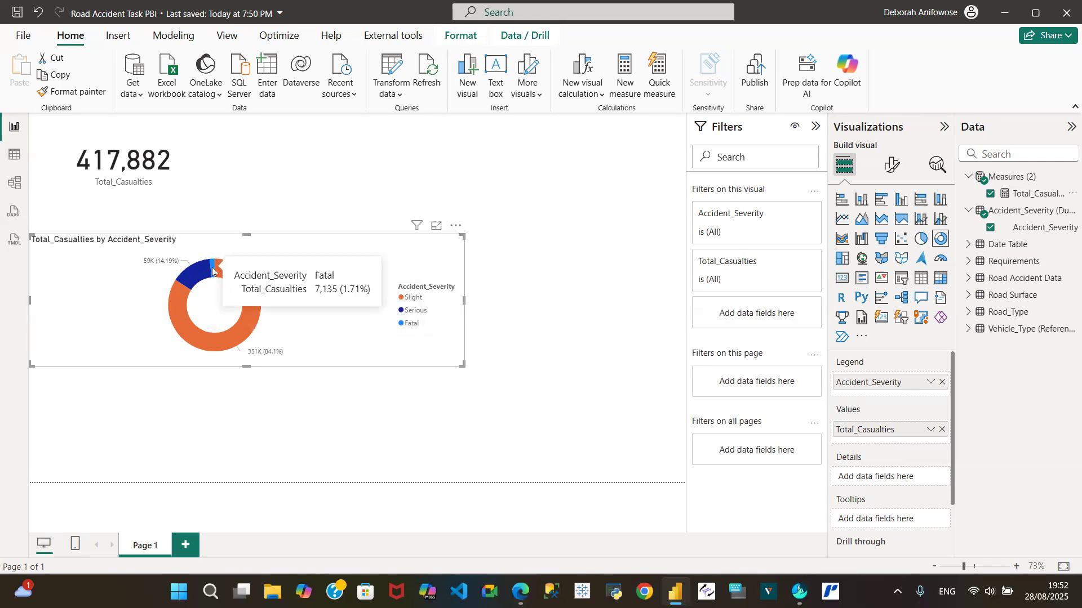
{"action": "left_click", "coordinate": [13, 157]}
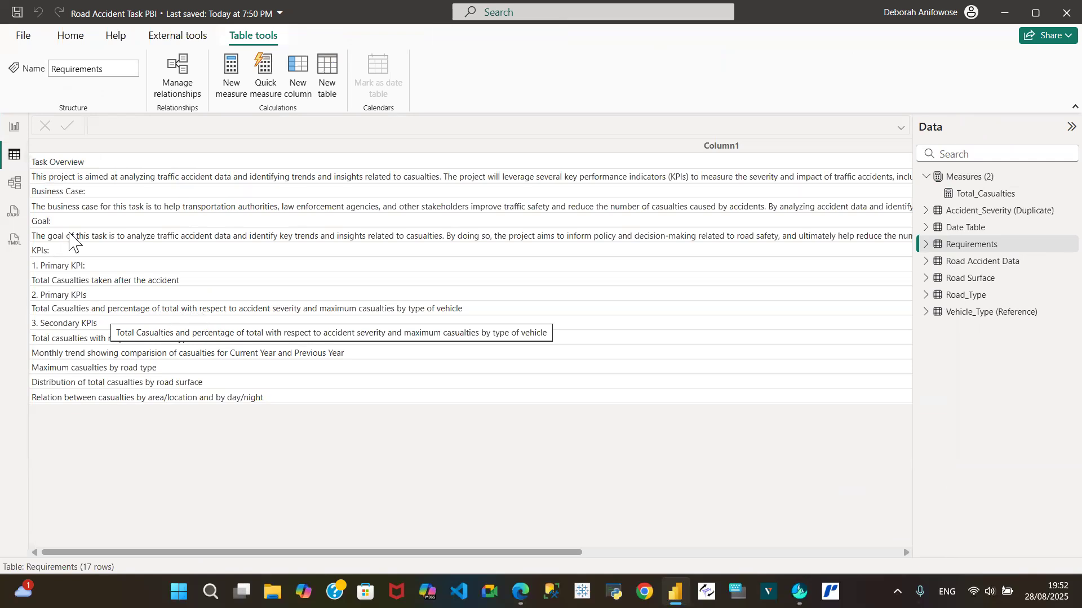
{"action": "left_click", "coordinate": [13, 127]}
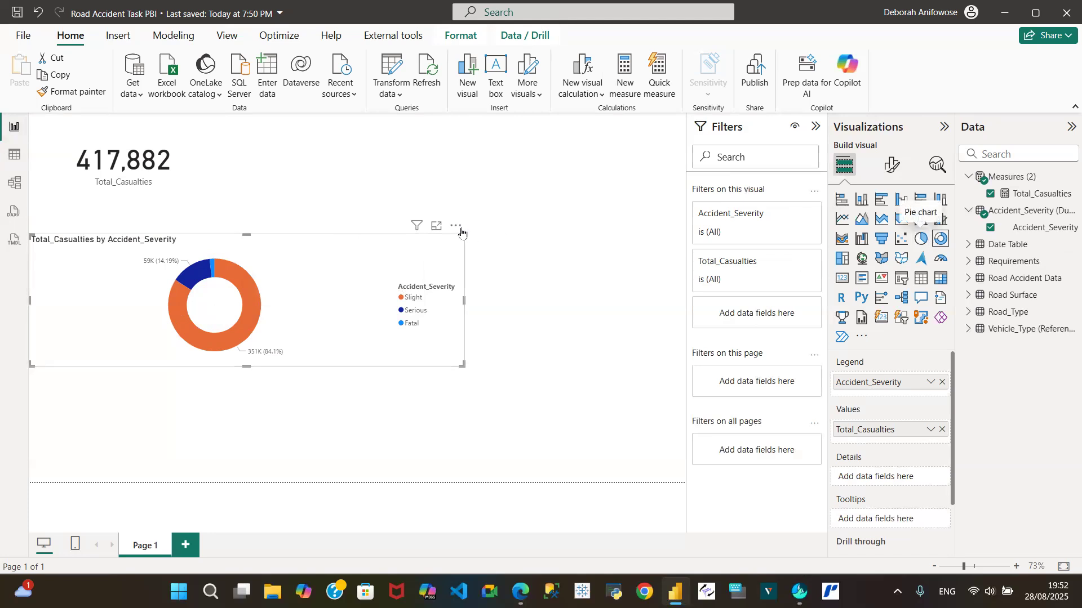
{"action": "mouse_move", "coordinate": [159, 268]}
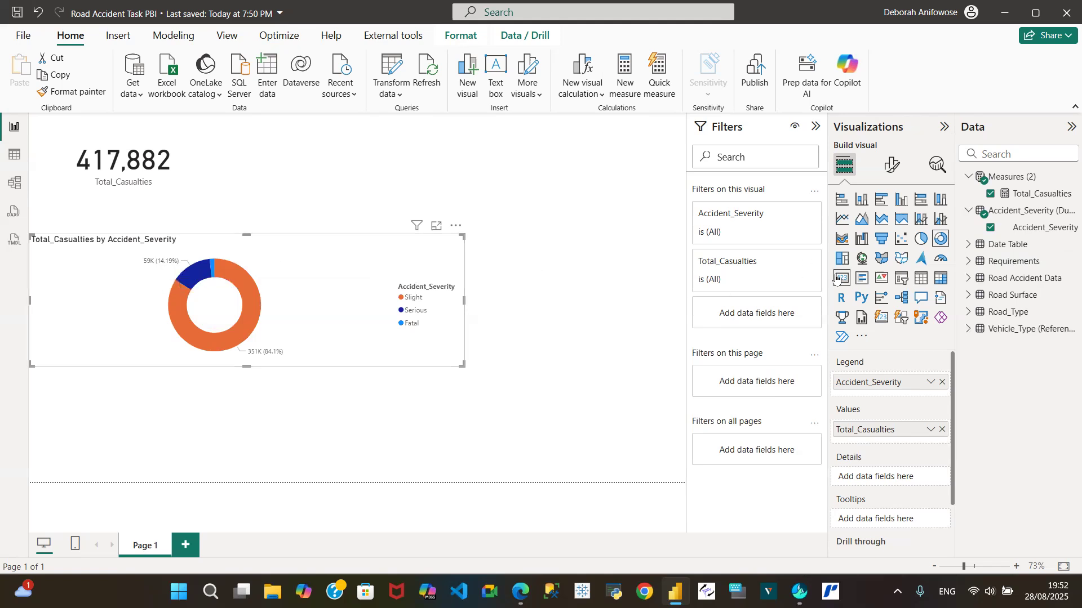
Step: Format the donut chart's detail label values in Arial, black, size 11
{"action": "left_click", "coordinate": [890, 166]}
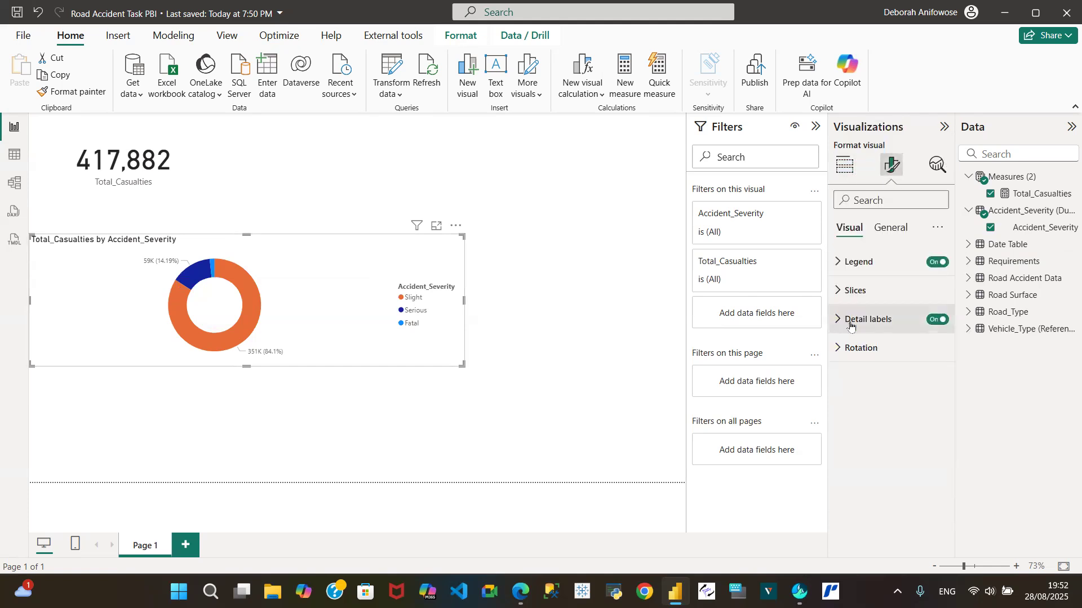
{"action": "left_click", "coordinate": [833, 325]}
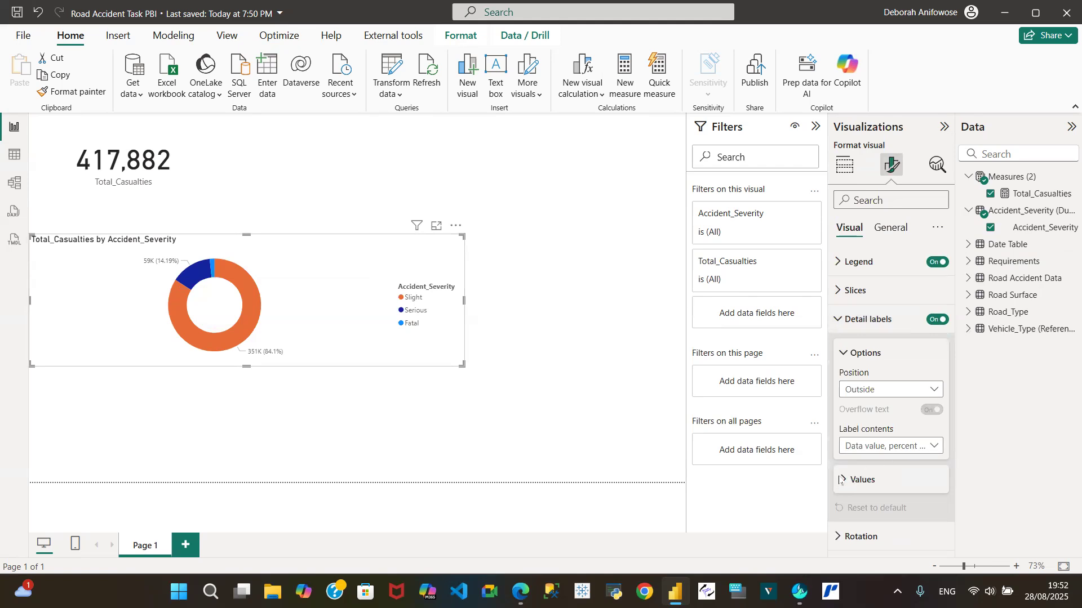
{"action": "left_click", "coordinate": [841, 481]}
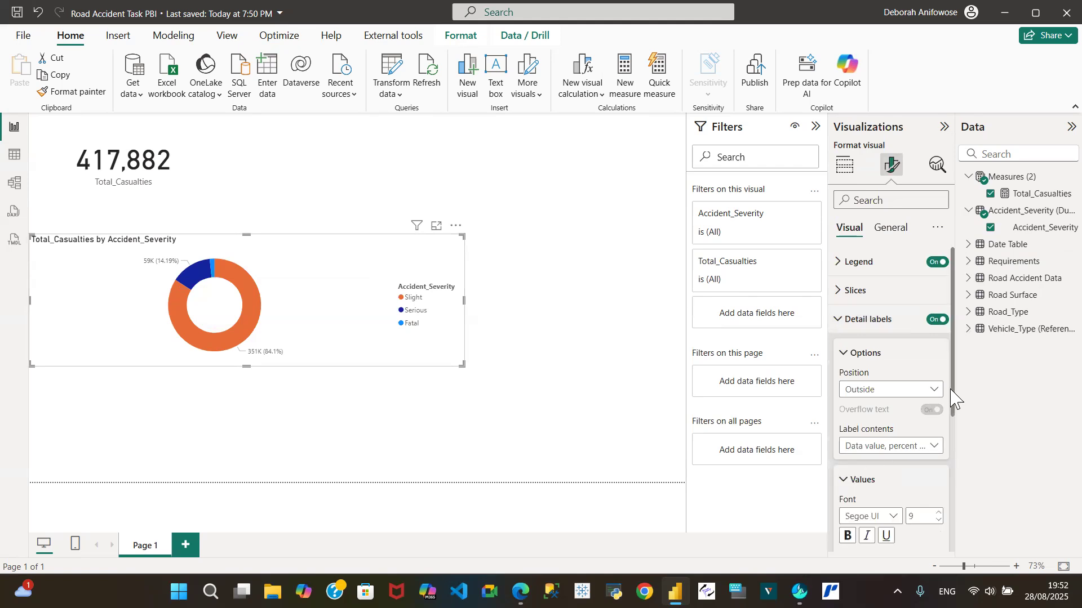
{"action": "left_click_drag", "start_coordinate": [954, 386], "coordinate": [956, 458]}
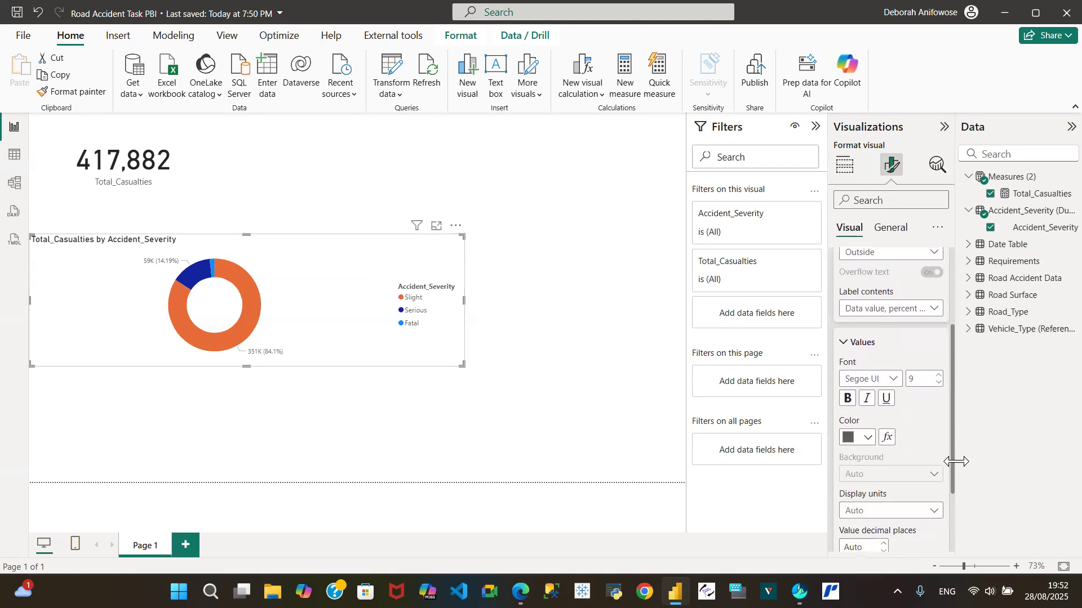
{"action": "left_click", "coordinate": [894, 381]}
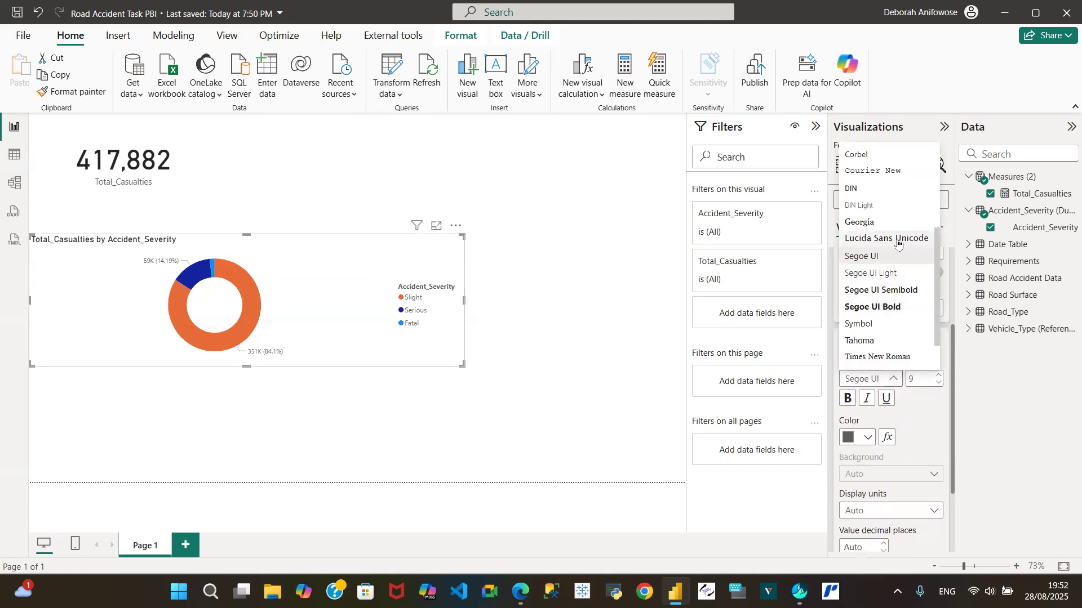
{"action": "scroll", "coordinate": [898, 242], "scroll_direction": "up", "scroll_amount": 3}
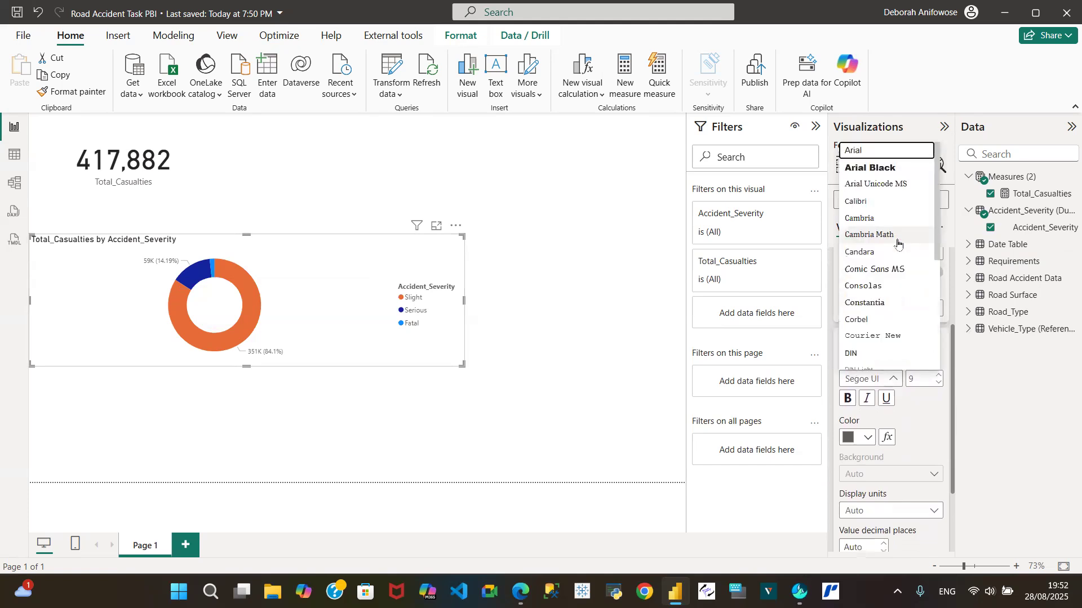
{"action": "left_click", "coordinate": [868, 151]}
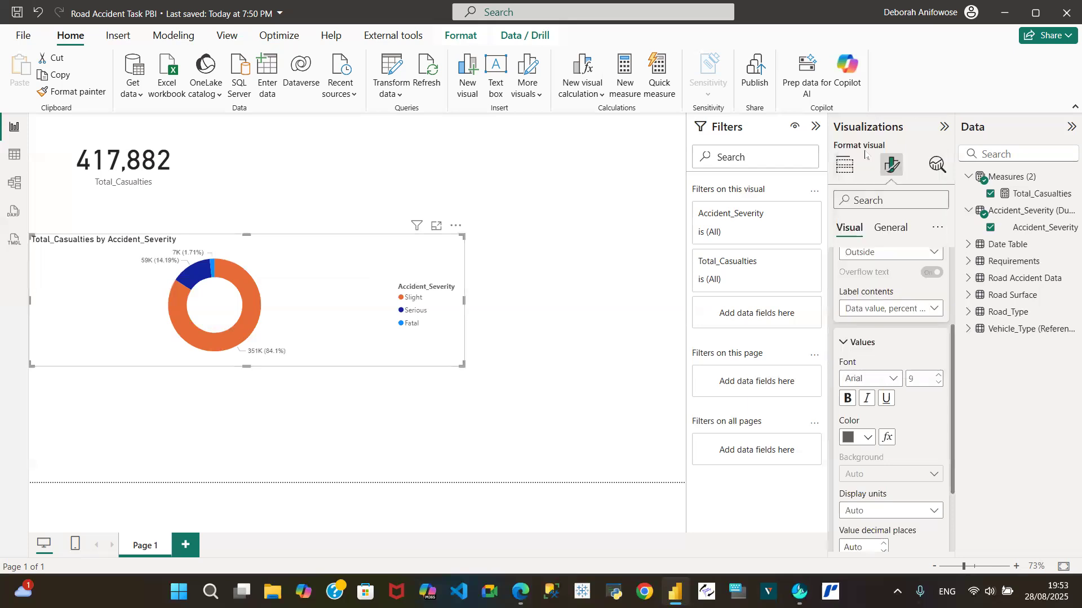
{"action": "left_click", "coordinate": [868, 440]}
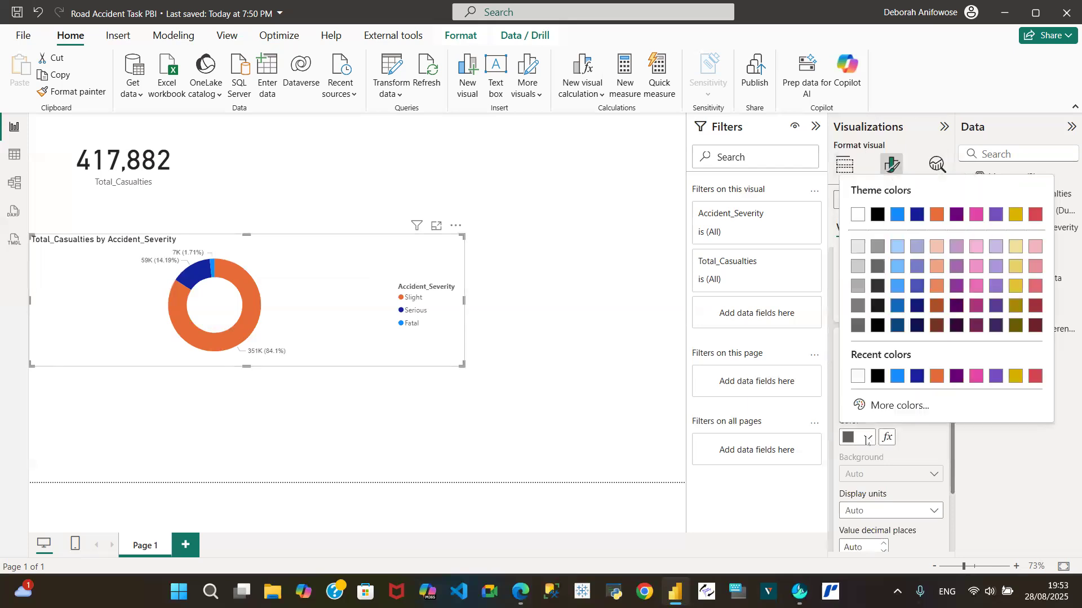
{"action": "left_click", "coordinate": [879, 376]}
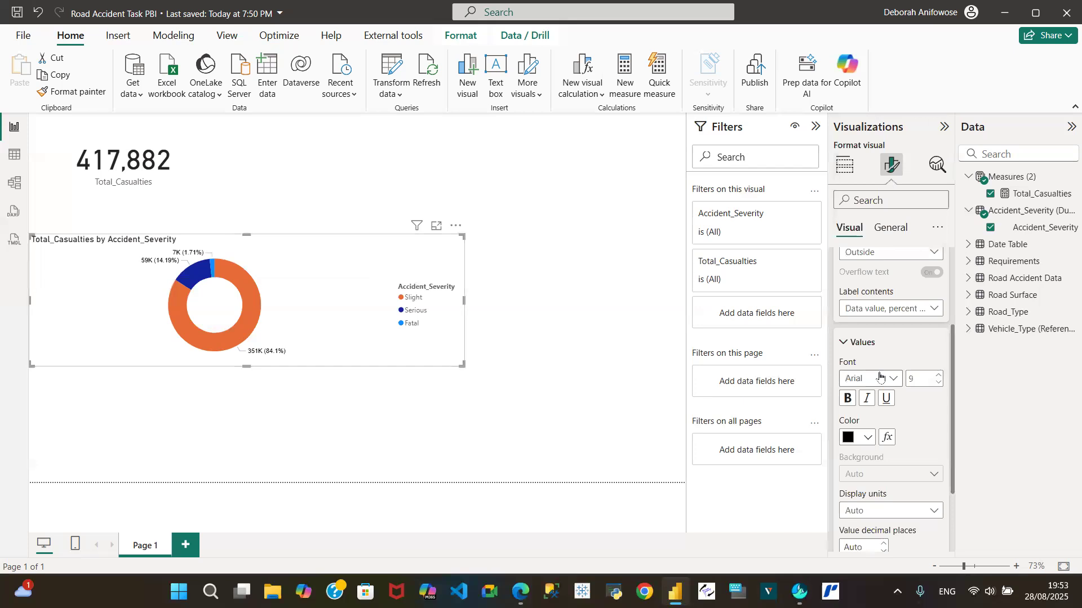
{"action": "left_click", "coordinate": [939, 376]}
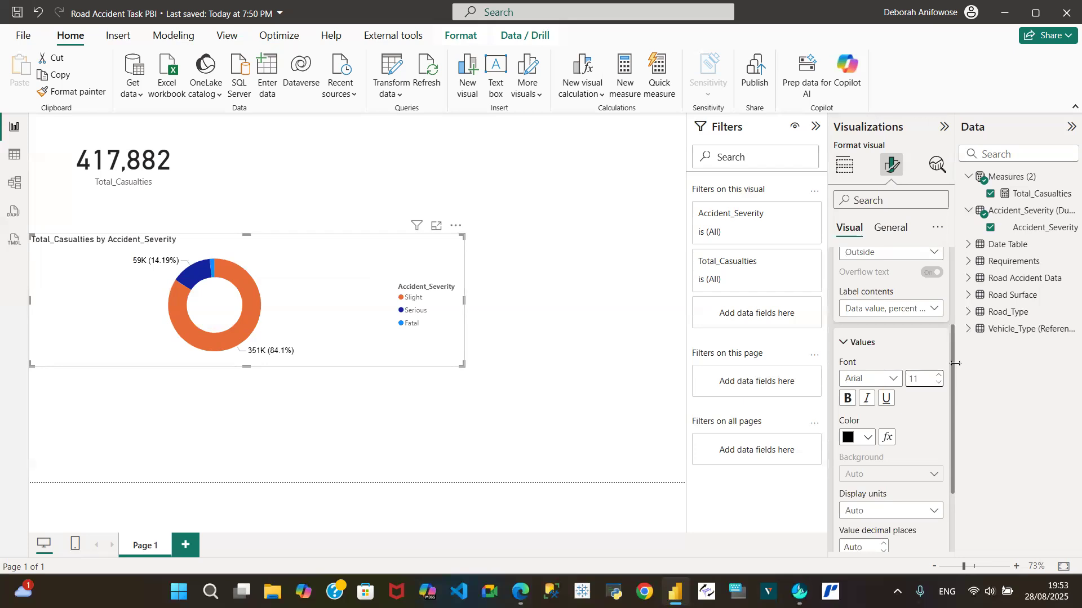
Step: Set the detail labels' display units to None and stretch the donut chart down to the page's lower edge
{"action": "left_click_drag", "start_coordinate": [953, 384], "coordinate": [961, 430]}
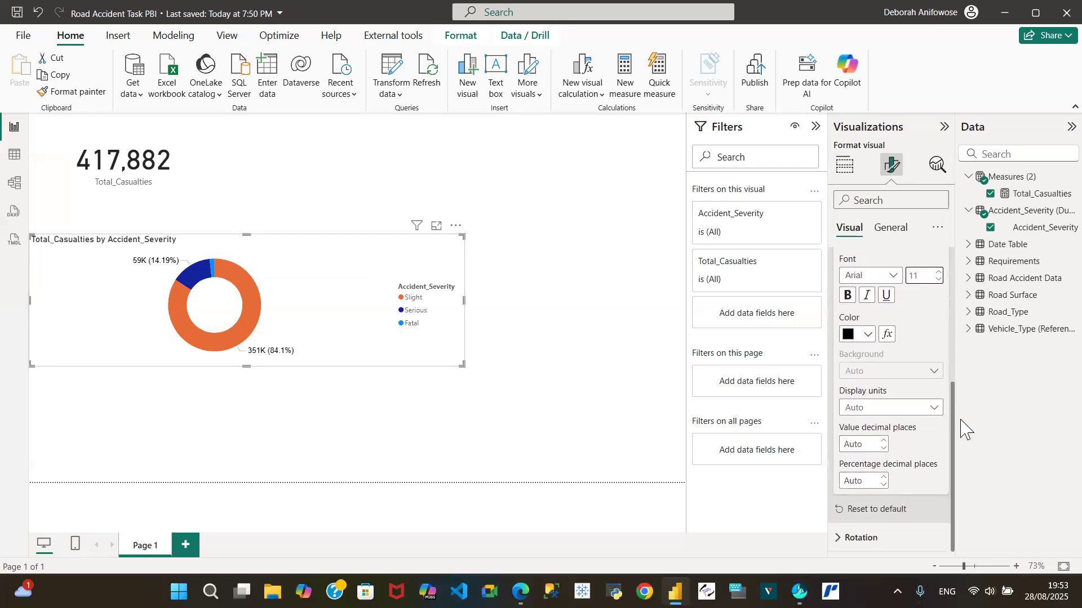
{"action": "left_click", "coordinate": [930, 407]}
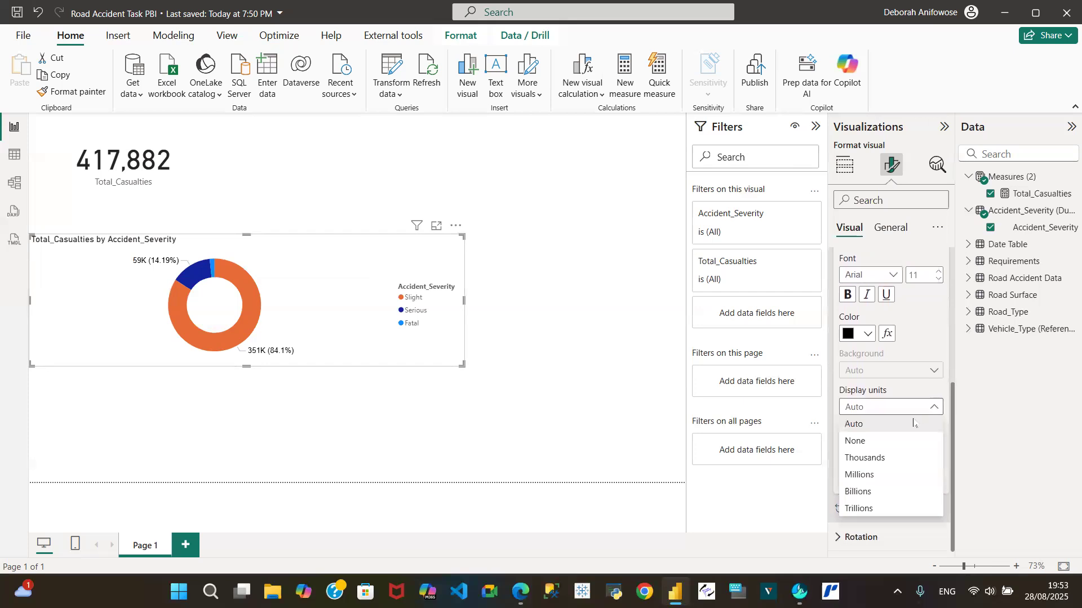
{"action": "left_click", "coordinate": [862, 443]}
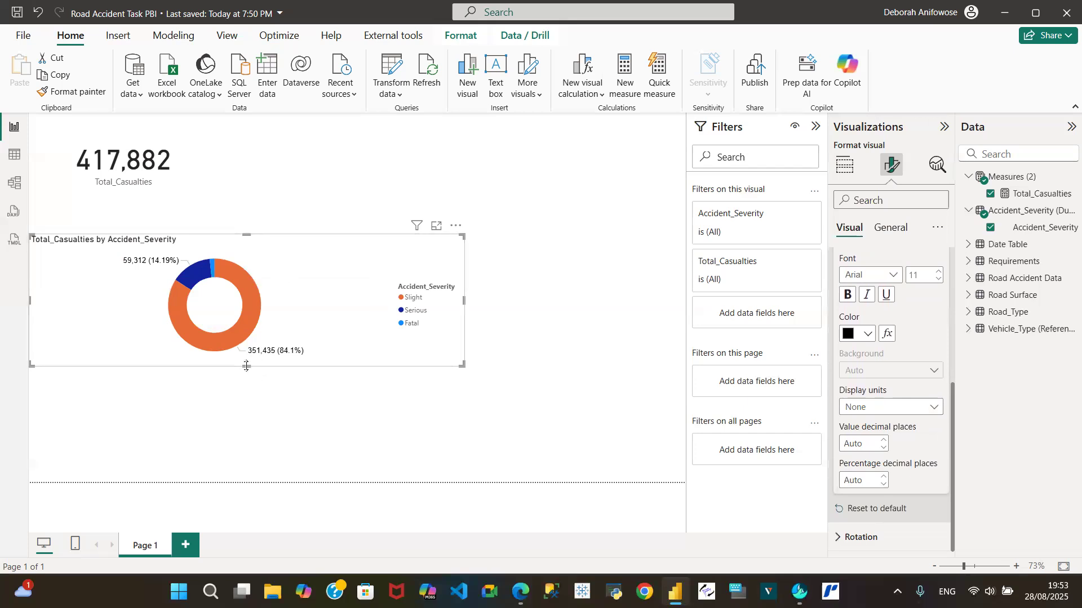
{"action": "left_click_drag", "start_coordinate": [246, 366], "coordinate": [274, 487]}
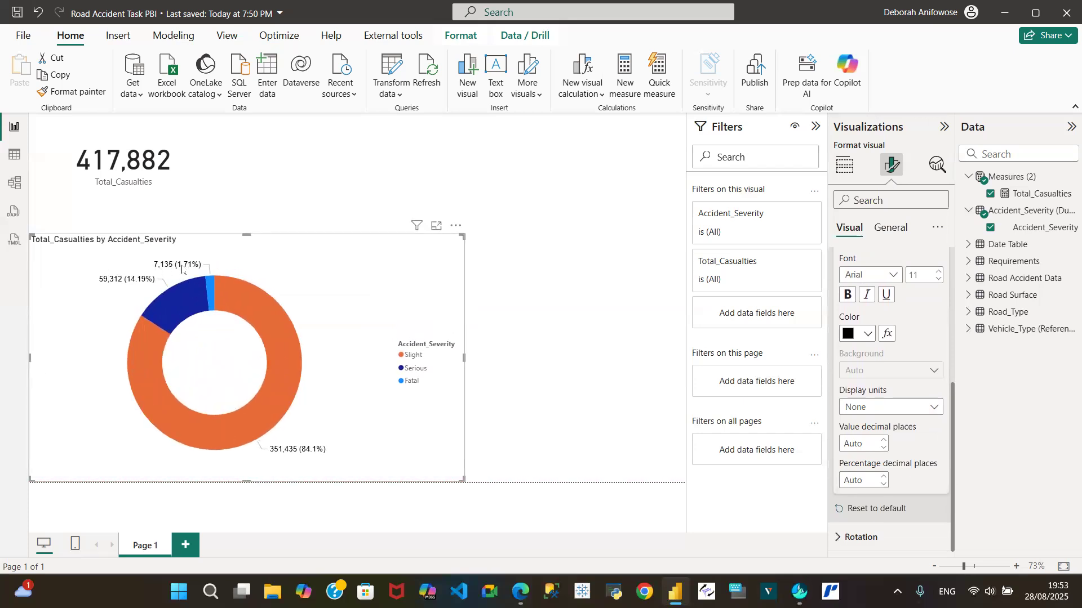
Step: Reread the severity KPI in the Requirements table and inspect the donut chart's severity slices against it
{"action": "left_click", "coordinate": [14, 156]}
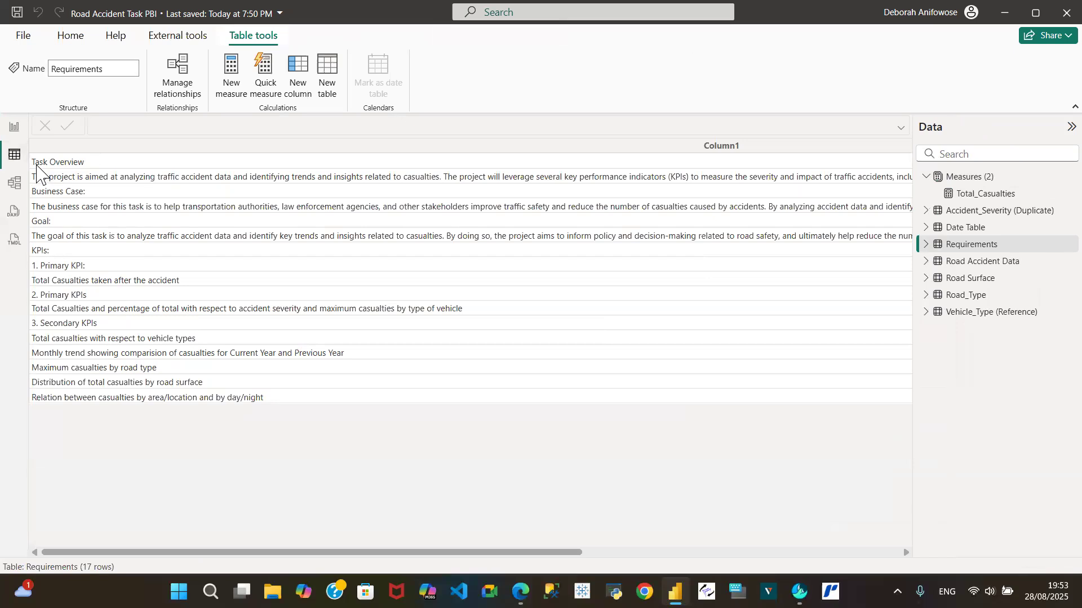
{"action": "left_click", "coordinate": [15, 127]}
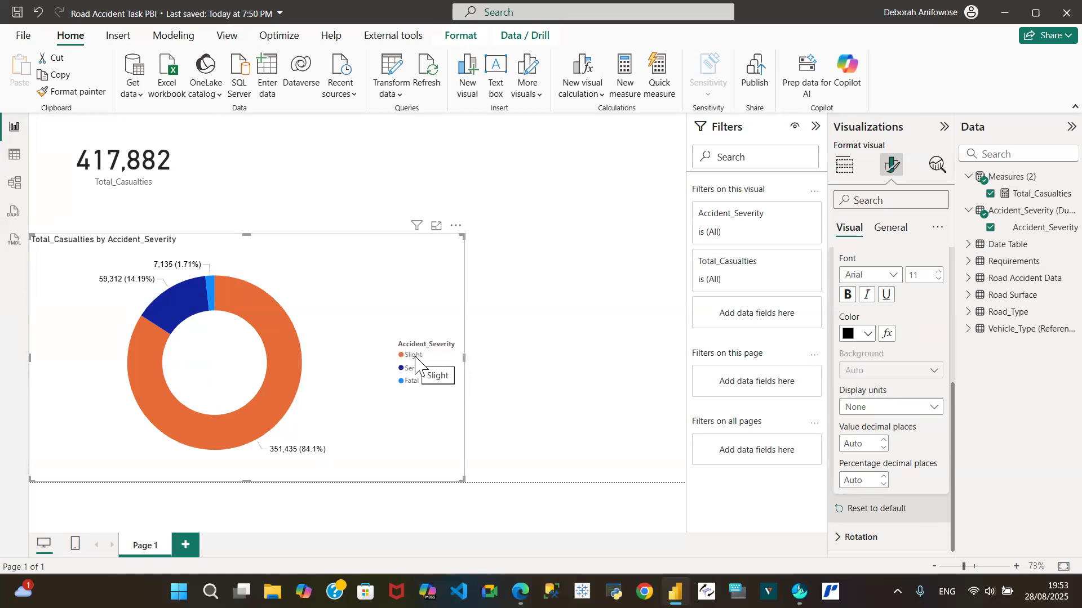
{"action": "mouse_move", "coordinate": [151, 289]}
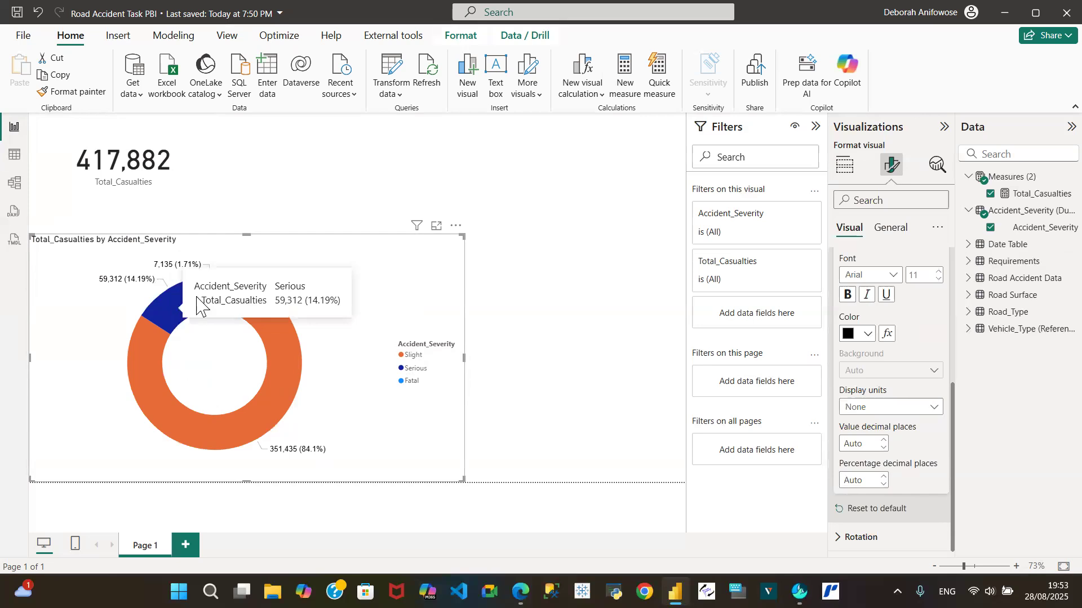
{"action": "mouse_move", "coordinate": [308, 371]}
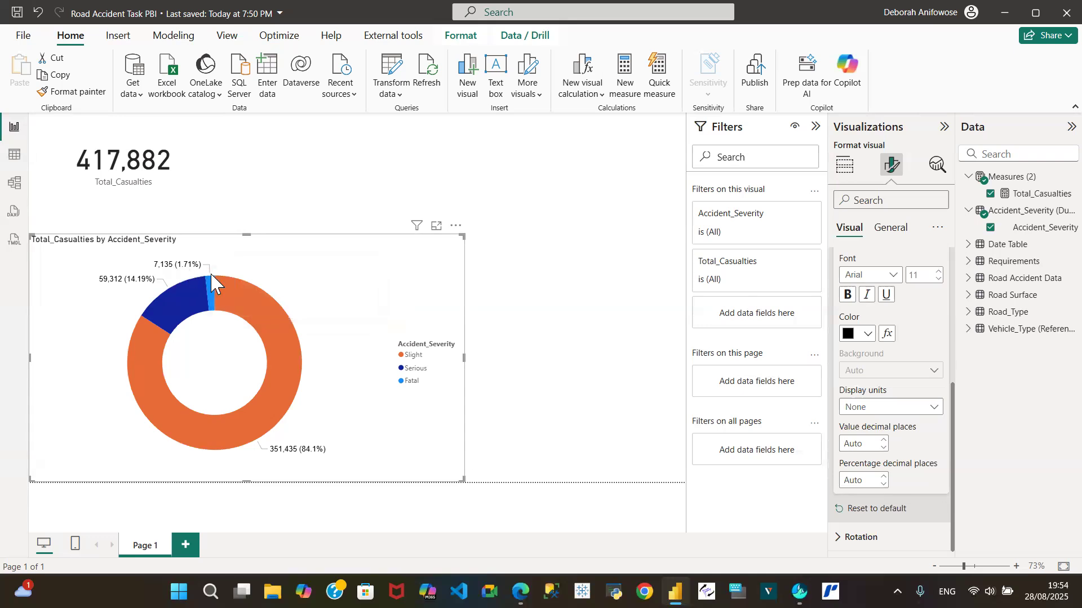
Step: Extend the donut chart slightly upward and set its detail label contents to Percent of total
{"action": "left_click_drag", "start_coordinate": [248, 236], "coordinate": [236, 214]}
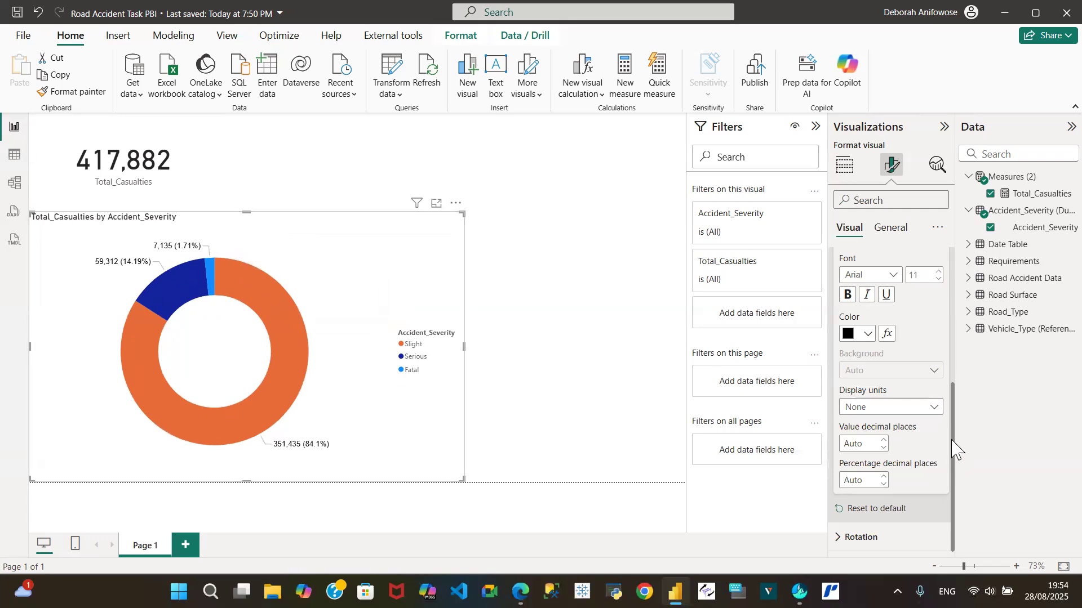
{"action": "scroll", "coordinate": [952, 417], "scroll_direction": "up", "scroll_amount": 1}
{"action": "left_click_drag", "start_coordinate": [951, 403], "coordinate": [952, 341]}
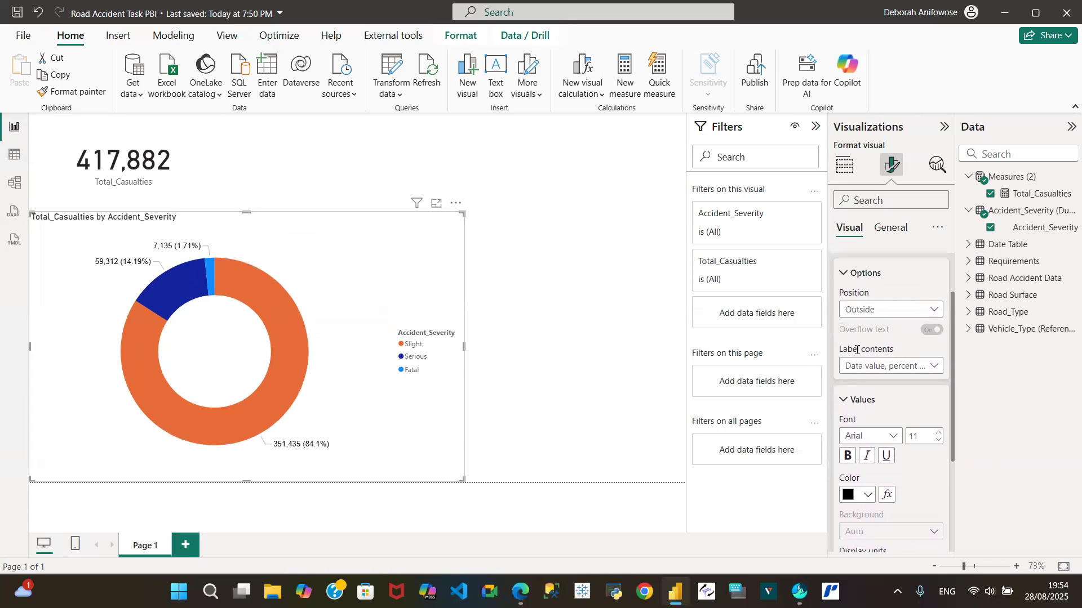
{"action": "left_click", "coordinate": [935, 368]}
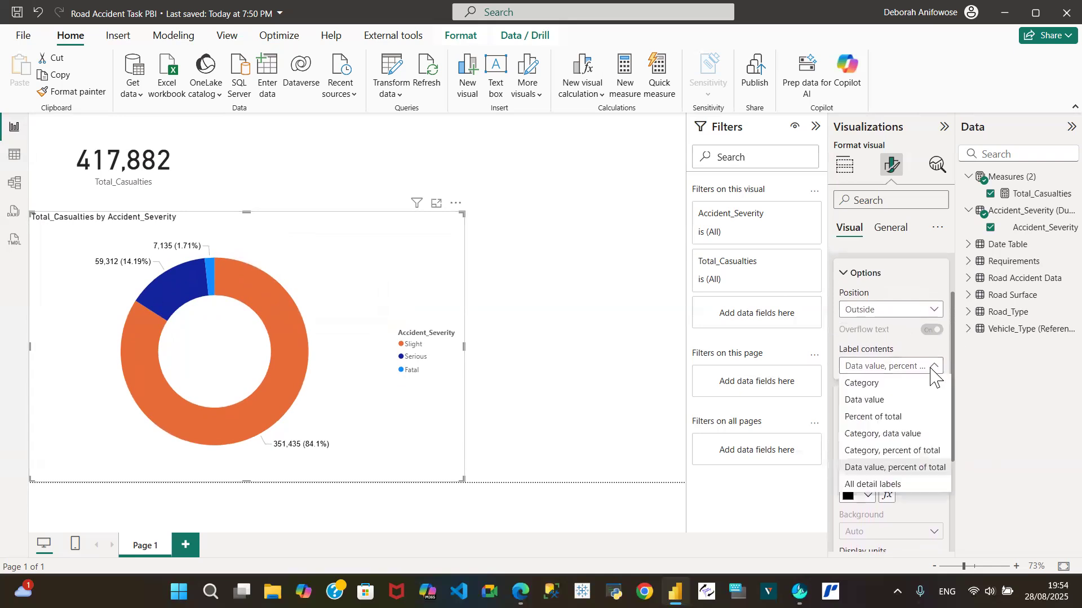
{"action": "left_click", "coordinate": [884, 417]}
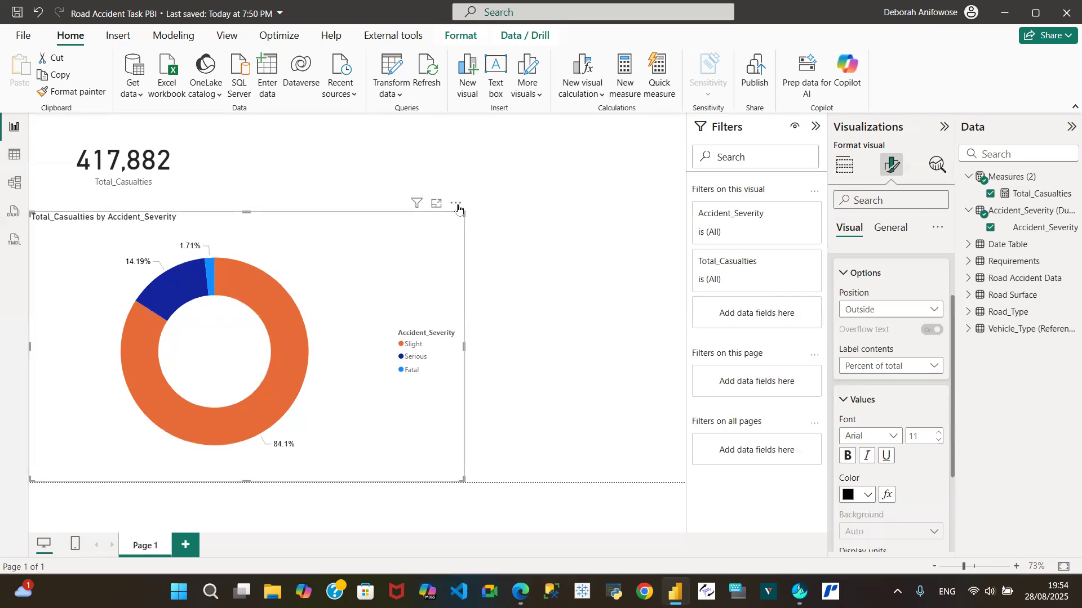
Step: Shrink the donut chart, move it beside the Total_Casualties card along the page's upper edge, and save the report
{"action": "left_click_drag", "start_coordinate": [460, 215], "coordinate": [237, 331]}
{"action": "left_click_drag", "start_coordinate": [169, 358], "coordinate": [344, 143]}
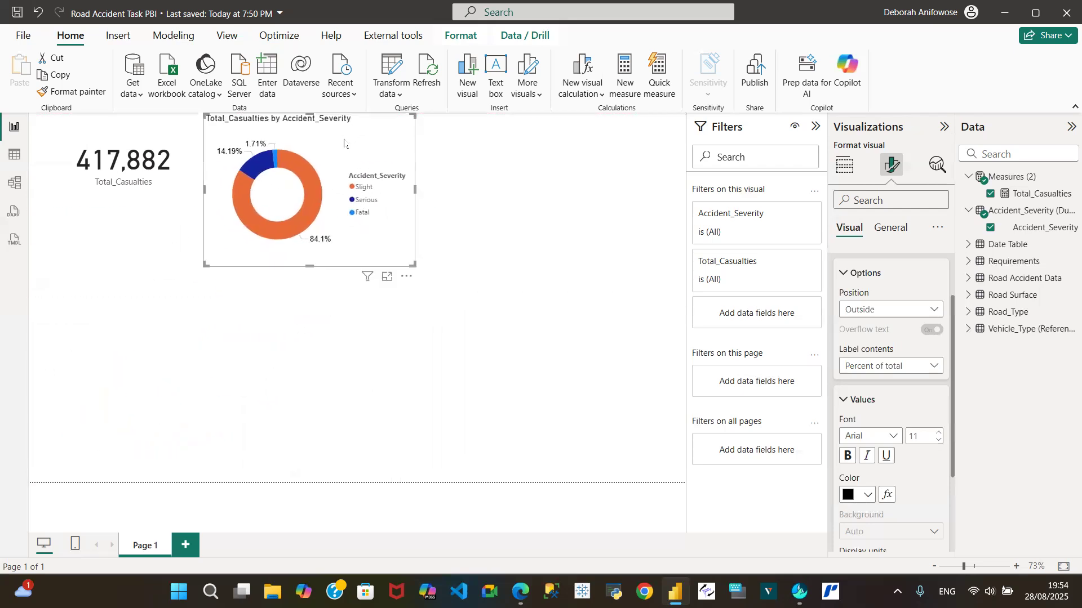
{"action": "left_click", "coordinate": [516, 198]}
{"action": "left_click", "coordinate": [17, 12]}
Step: Reread the KPIs in the Requirements table and add a table visual of Total_Casualties by Vehicle_Type to the report page
{"action": "left_click", "coordinate": [15, 162]}
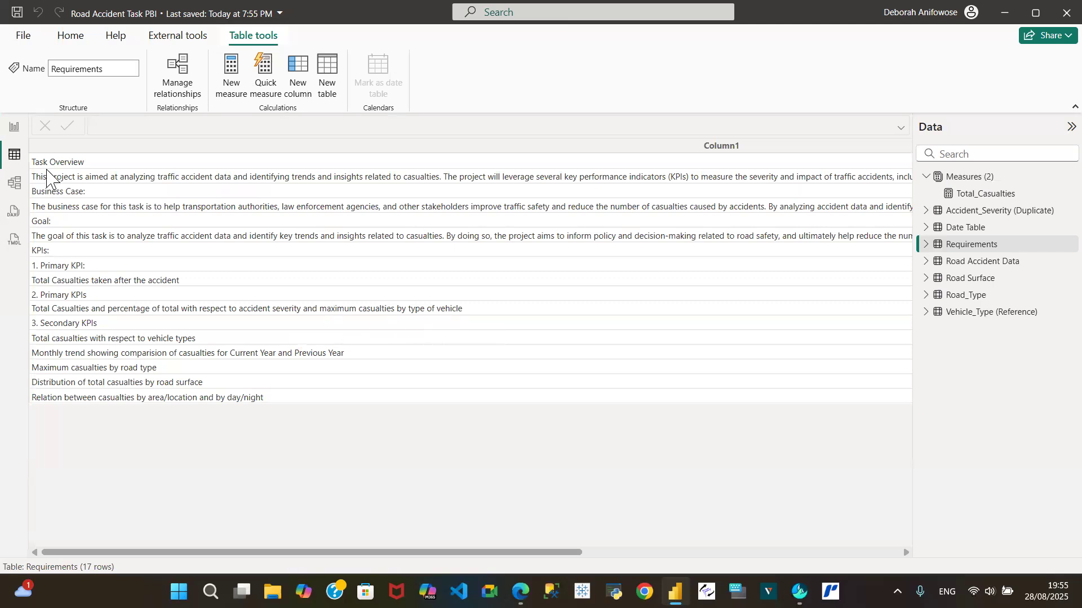
{"action": "left_click", "coordinate": [15, 129]}
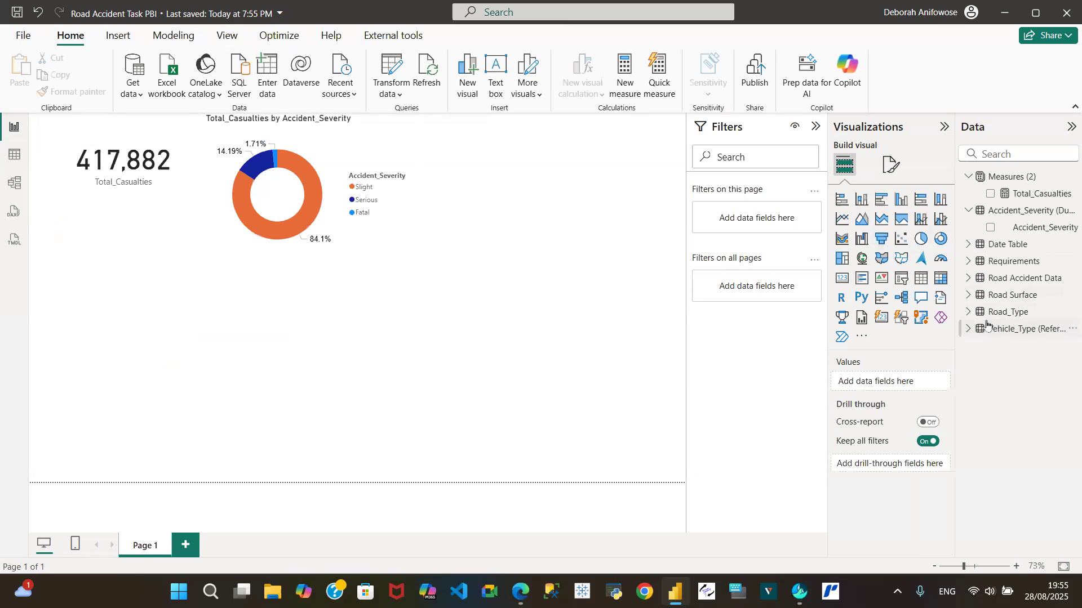
{"action": "left_click", "coordinate": [969, 330]}
{"action": "left_click", "coordinate": [990, 347]}
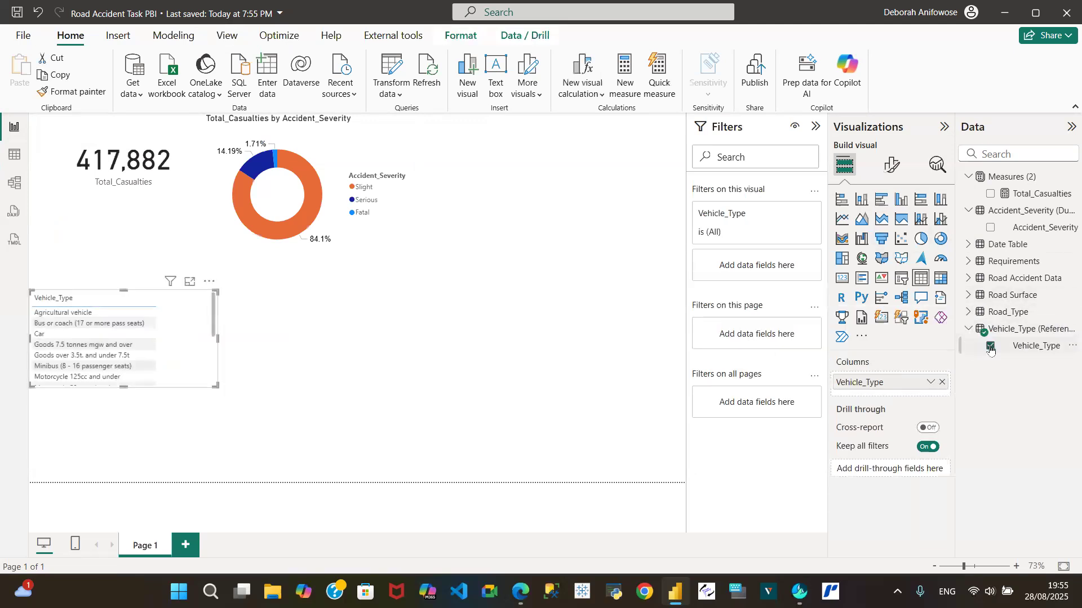
{"action": "left_click", "coordinate": [991, 194]}
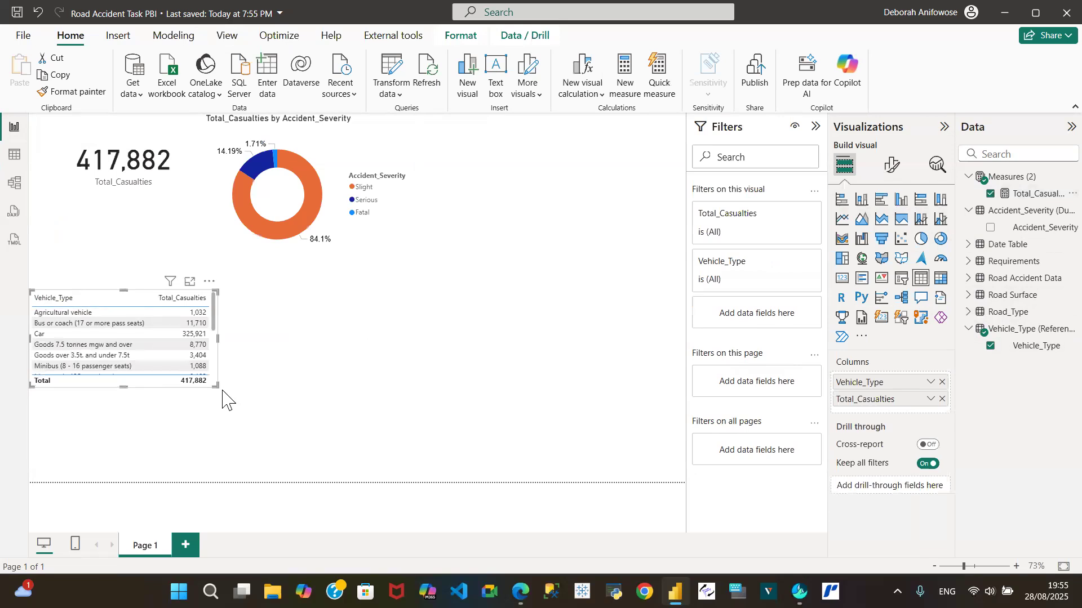
Step: Enlarge the vehicle-type table until every row fits and convert it to a stacked bar chart
{"action": "left_click_drag", "start_coordinate": [216, 386], "coordinate": [320, 453]}
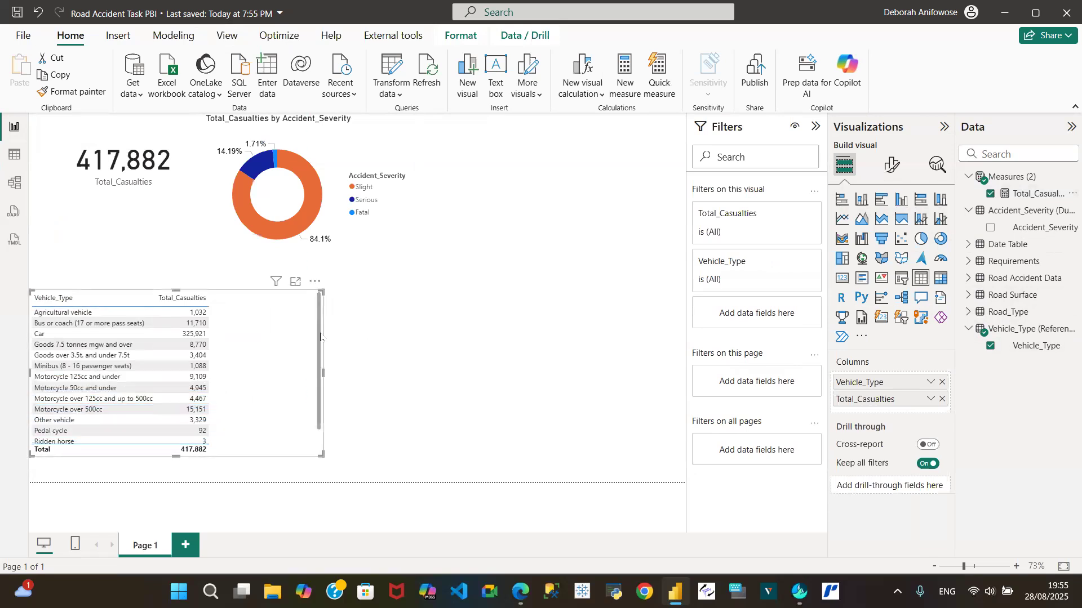
{"action": "left_click_drag", "start_coordinate": [175, 290], "coordinate": [190, 241]}
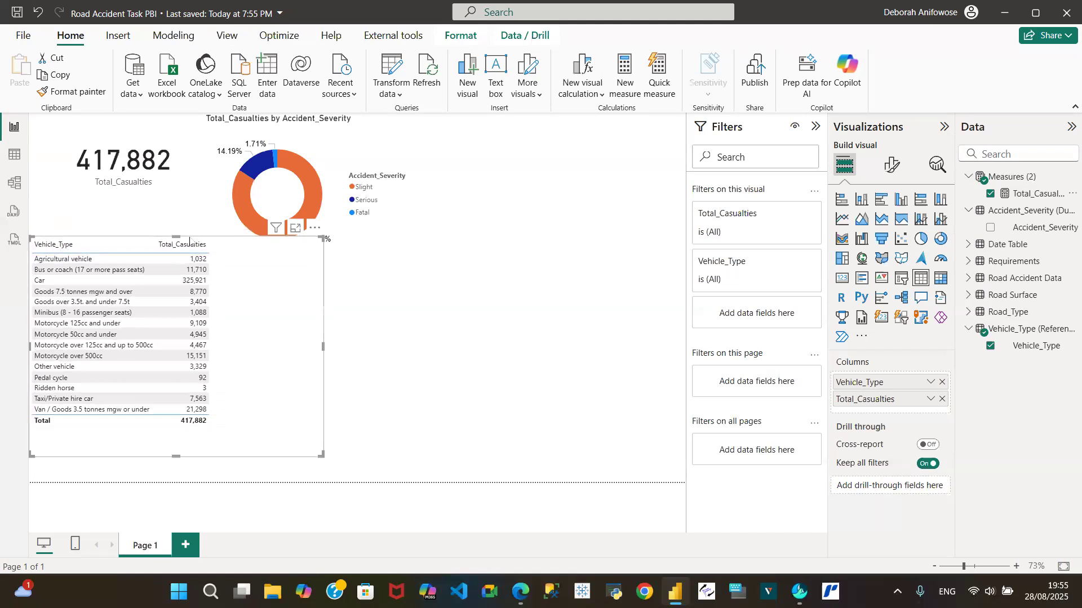
{"action": "left_click", "coordinate": [841, 200]}
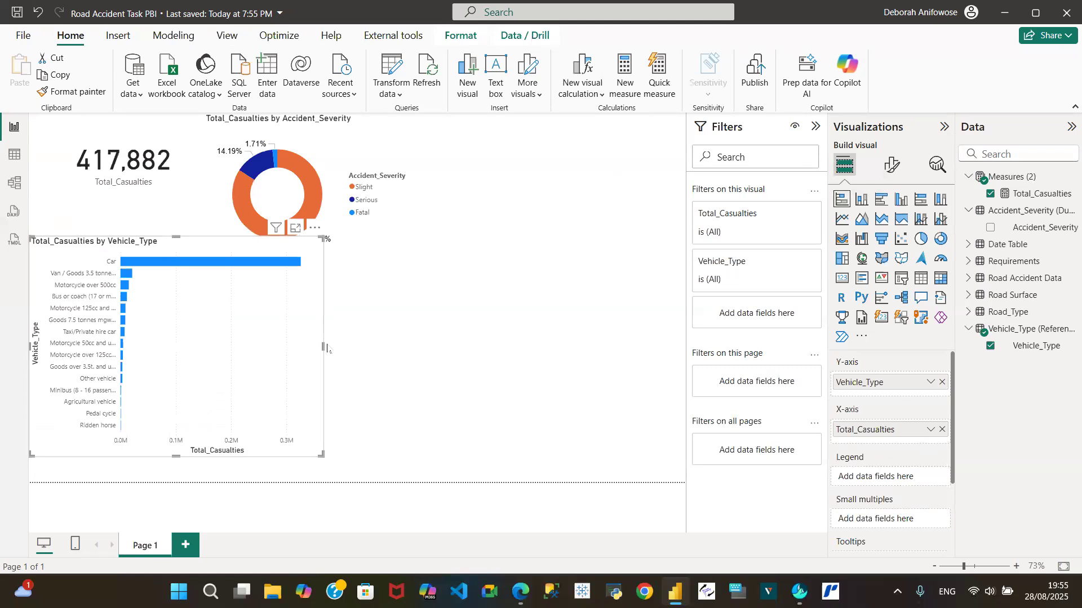
Step: Resize the vehicle-type bar chart to sit below the donut chart and reach the page's lower edge, and save the report
{"action": "left_click_drag", "start_coordinate": [323, 344], "coordinate": [464, 346]}
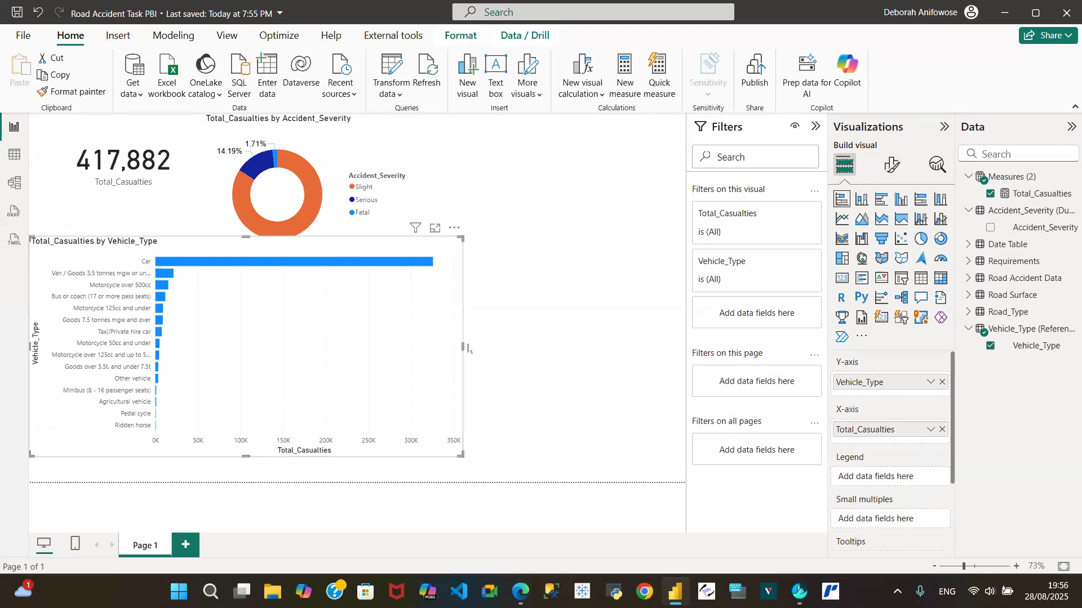
{"action": "left_click_drag", "start_coordinate": [463, 348], "coordinate": [518, 347]}
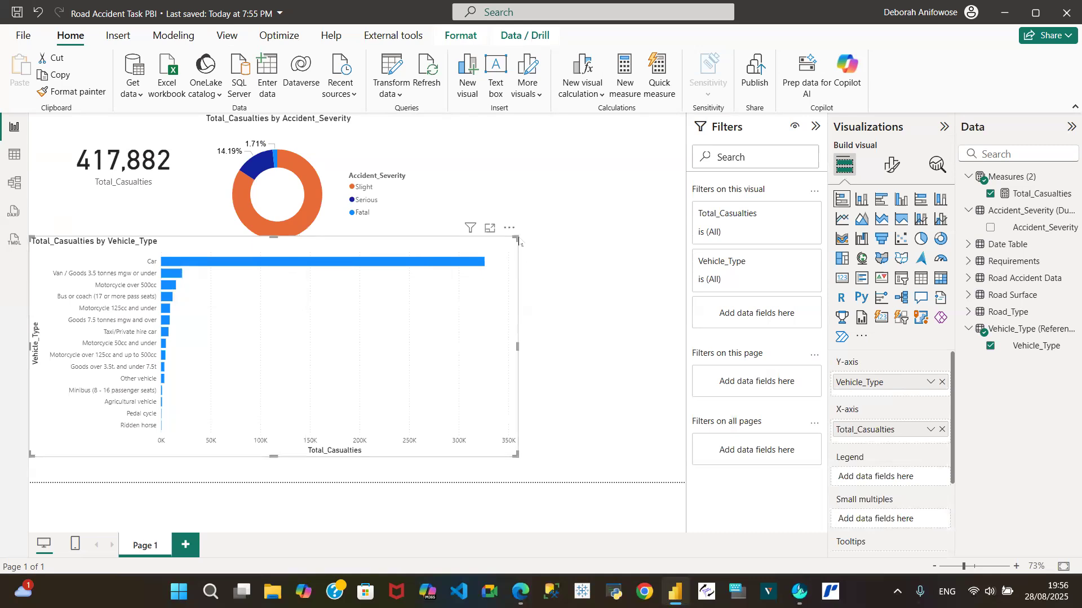
{"action": "left_click_drag", "start_coordinate": [514, 237], "coordinate": [451, 298]}
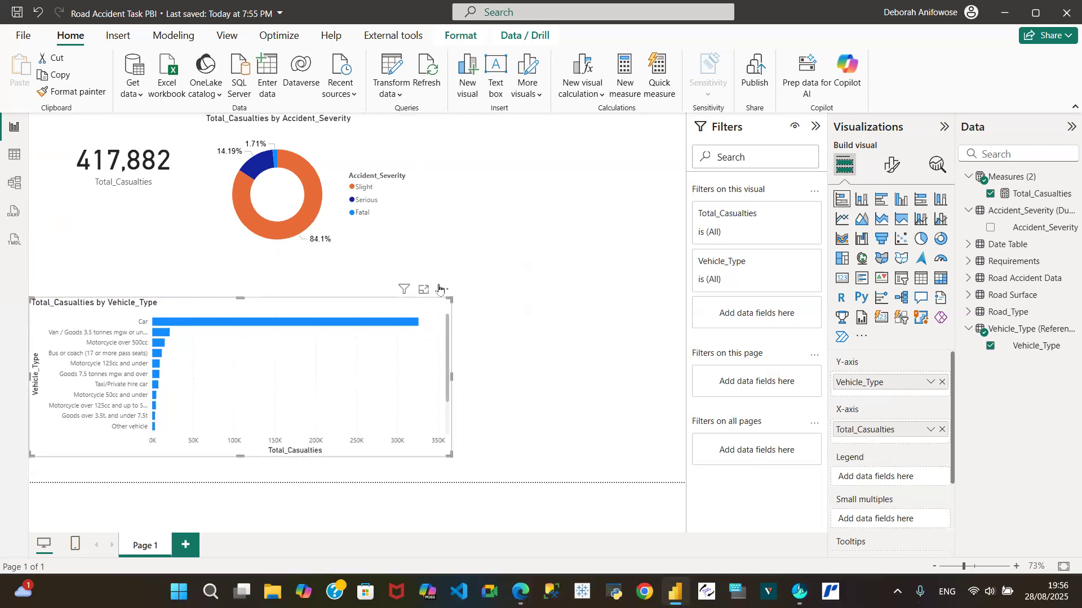
{"action": "left_click_drag", "start_coordinate": [449, 300], "coordinate": [421, 313]}
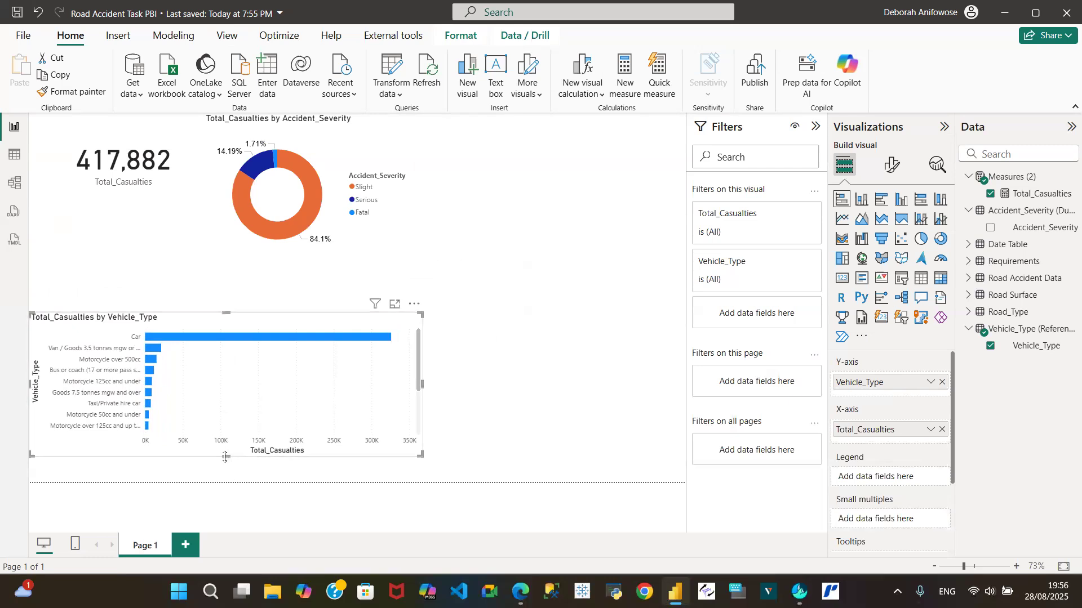
{"action": "left_click_drag", "start_coordinate": [225, 458], "coordinate": [225, 483]}
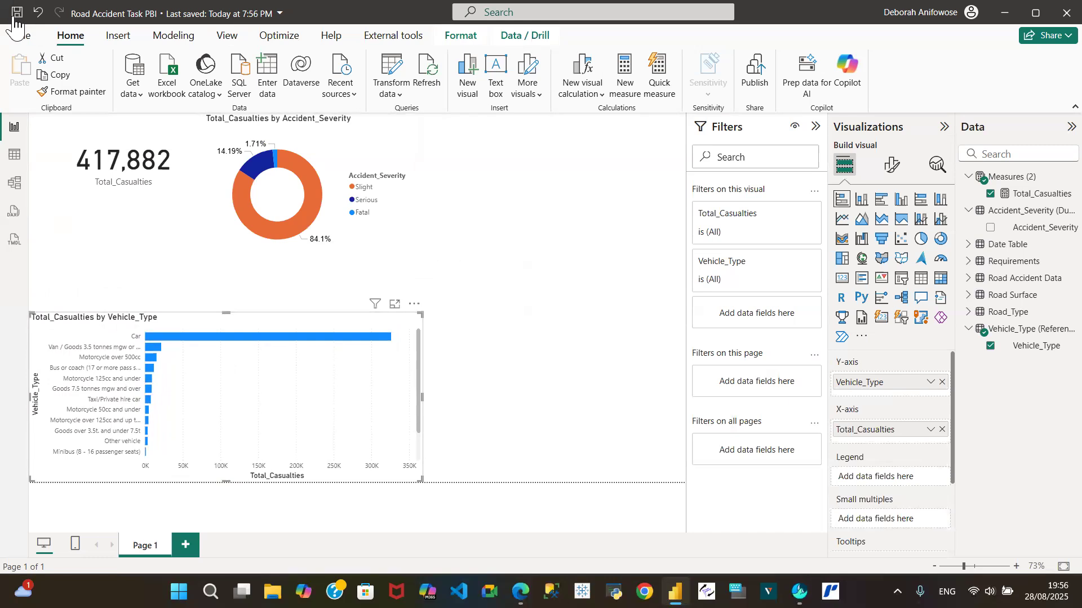
{"action": "left_click", "coordinate": [9, 160]}
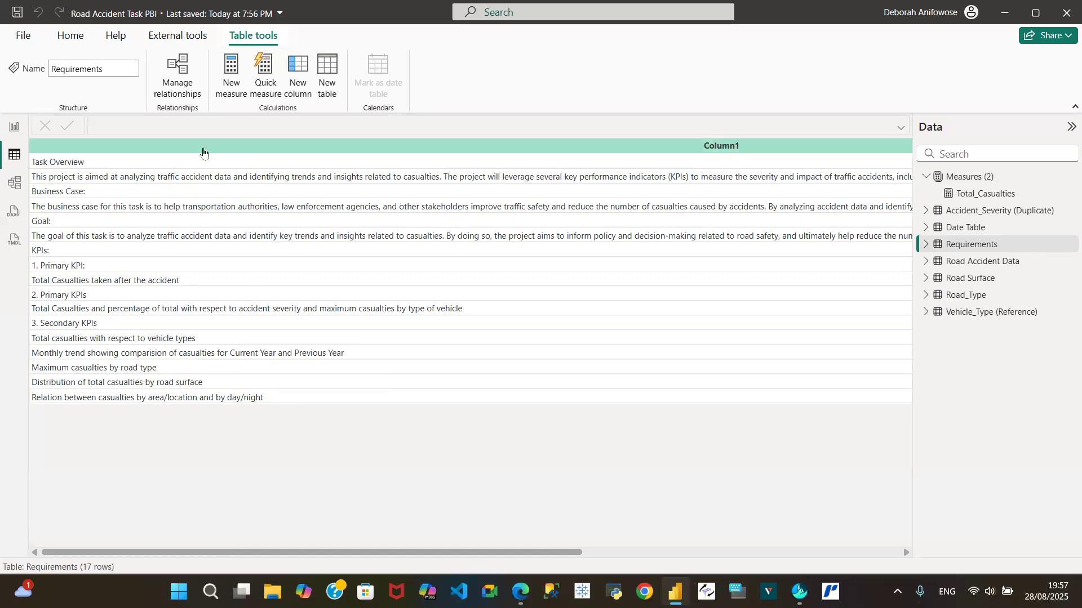
{"action": "left_click", "coordinate": [11, 127]}
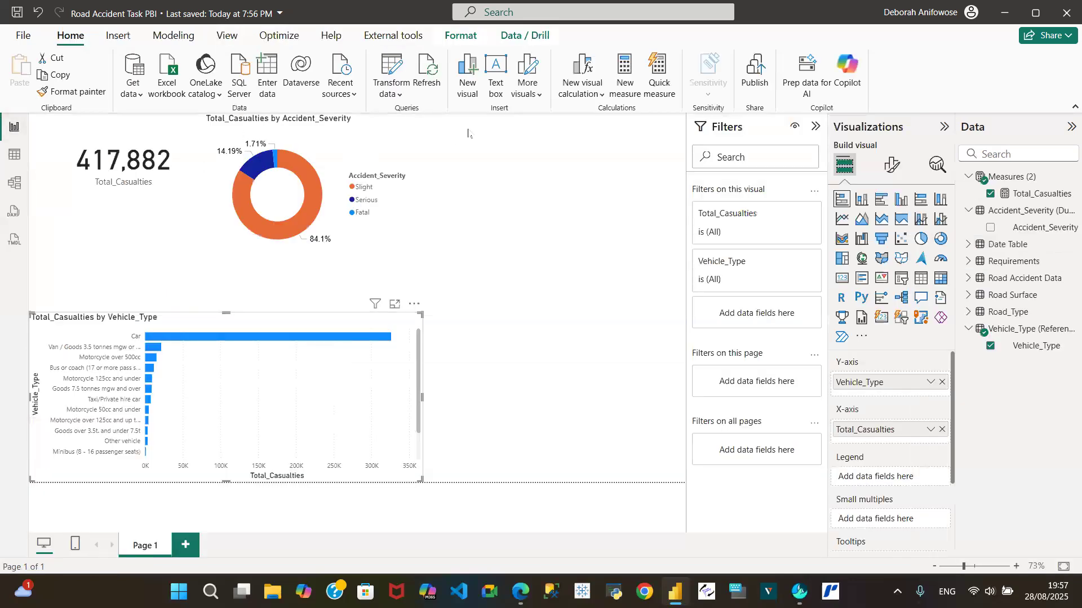
{"action": "left_click", "coordinate": [902, 203]}
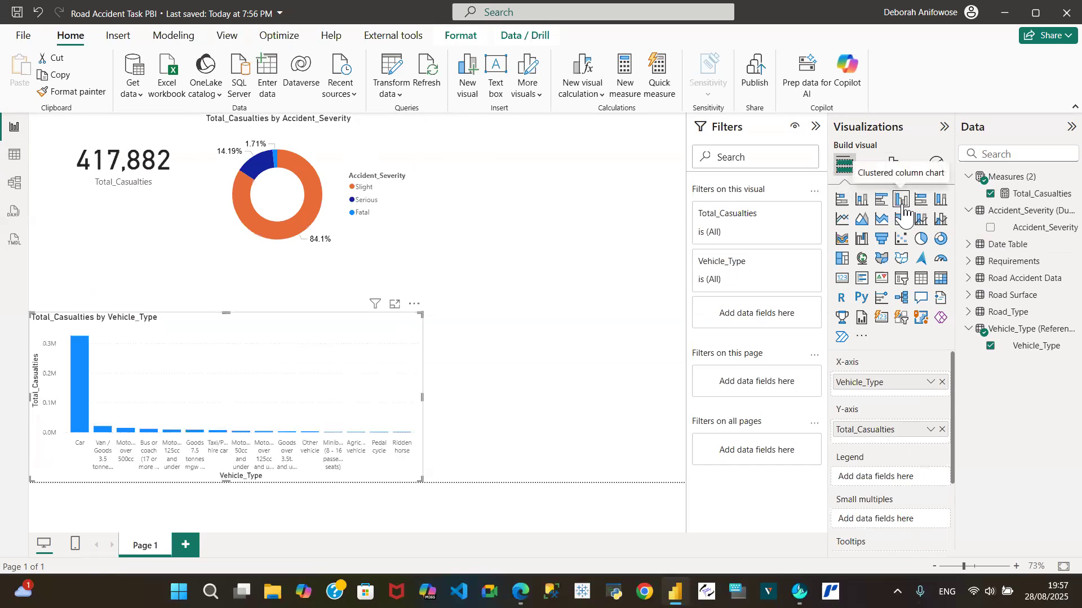
{"action": "left_click", "coordinate": [841, 200]}
Step: Add a separate clustered column chart beside the donut chart and plot the Total_Casualties measure in it
{"action": "left_click", "coordinate": [617, 241]}
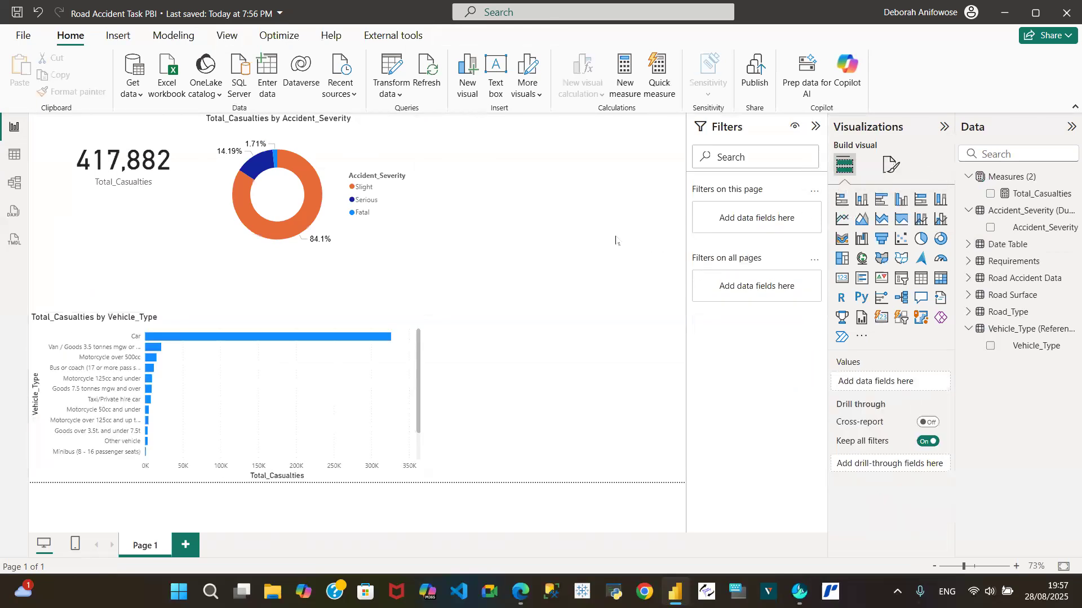
{"action": "left_click", "coordinate": [900, 202]}
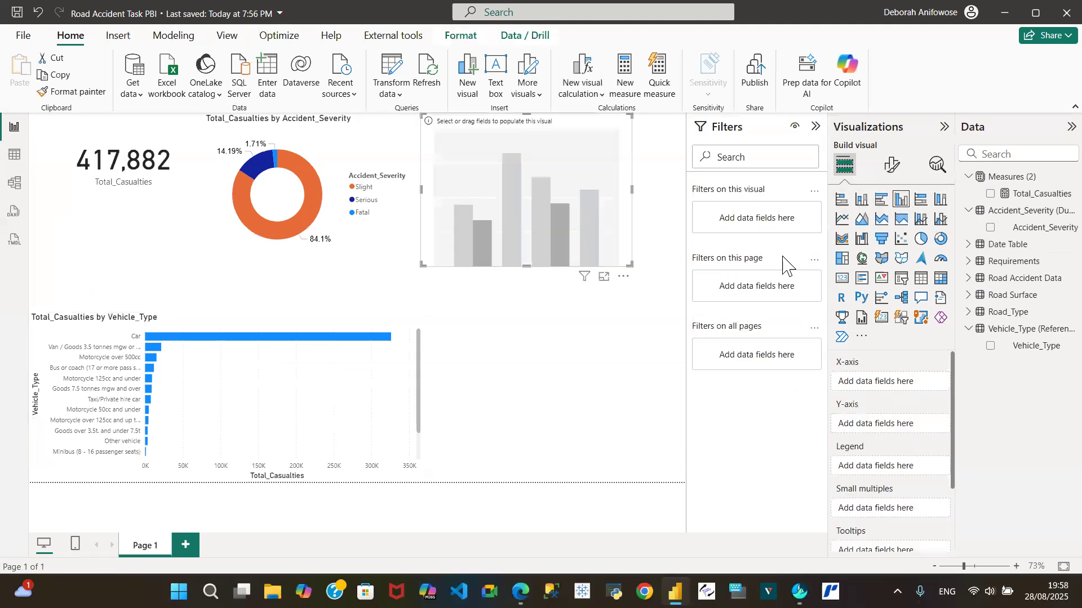
{"action": "left_click", "coordinate": [991, 194]}
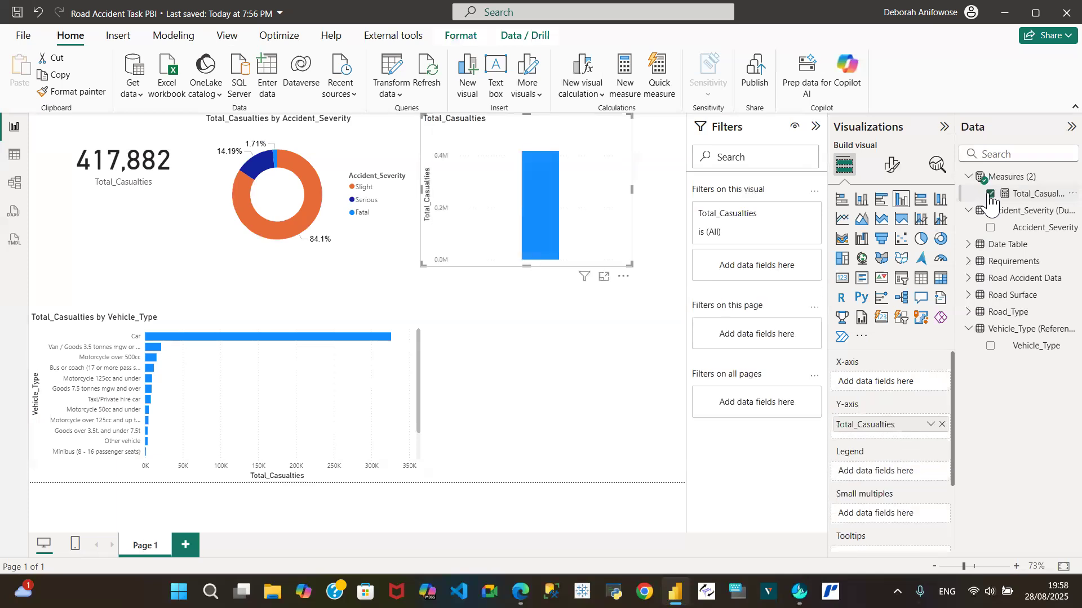
Step: Check the monthly trend KPI in the Requirements table, and set the column chart's X-axis to Accident Date and its legend to Year
{"action": "left_click", "coordinate": [15, 156]}
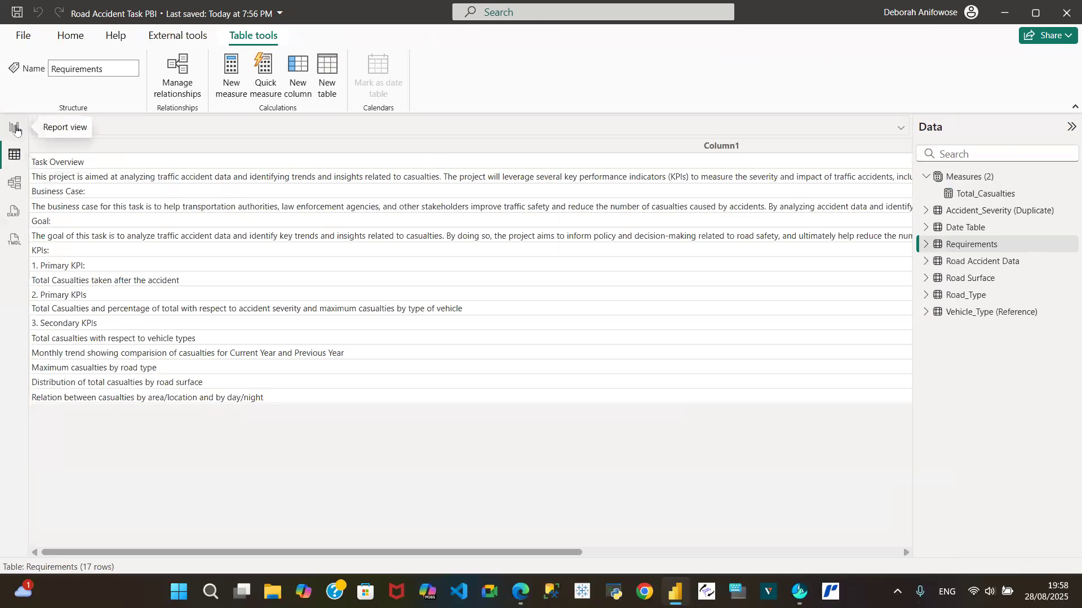
{"action": "left_click", "coordinate": [16, 129]}
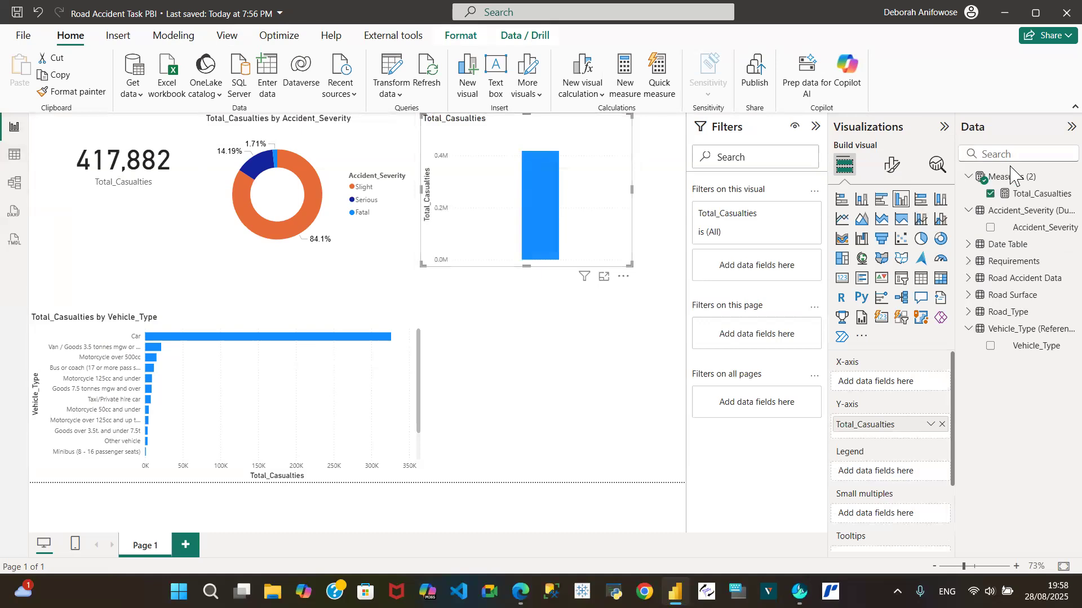
{"action": "left_click", "coordinate": [969, 245]}
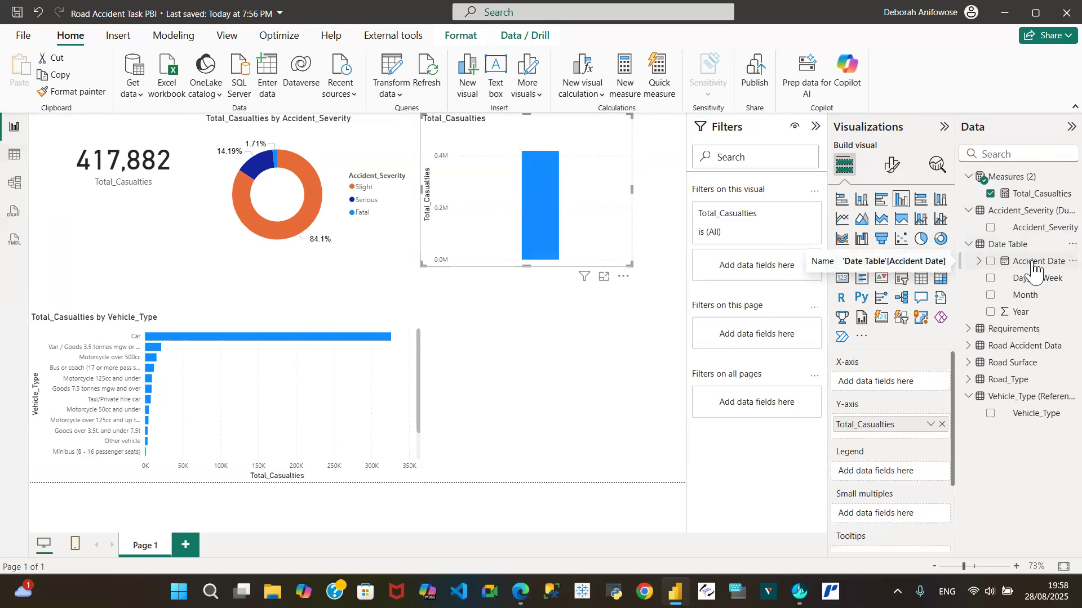
{"action": "left_click_drag", "start_coordinate": [1034, 269], "coordinate": [902, 374]}
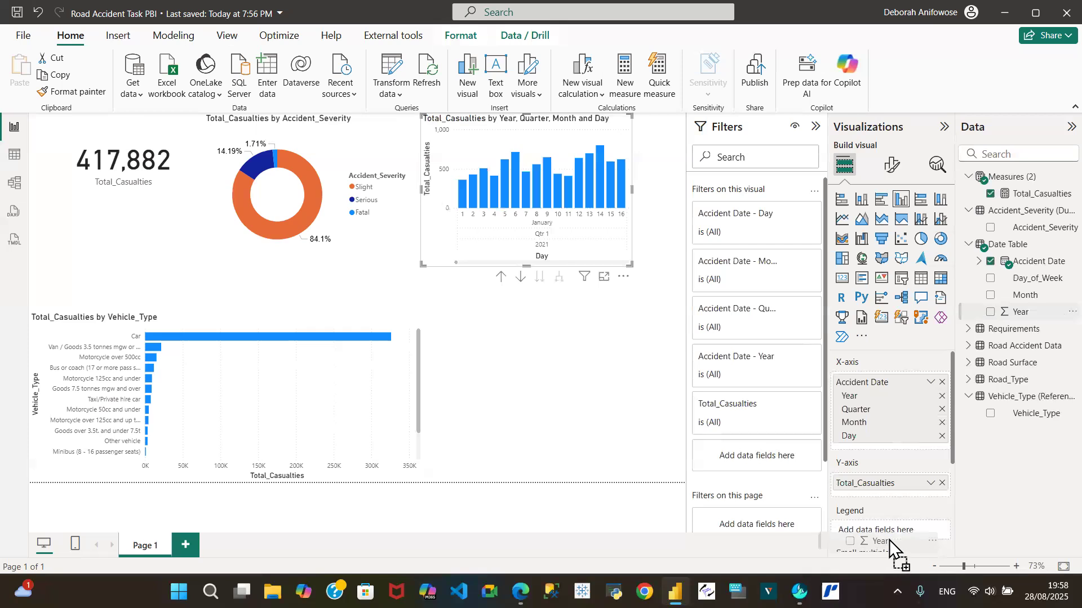
{"action": "left_click_drag", "start_coordinate": [890, 532], "coordinate": [890, 531]}
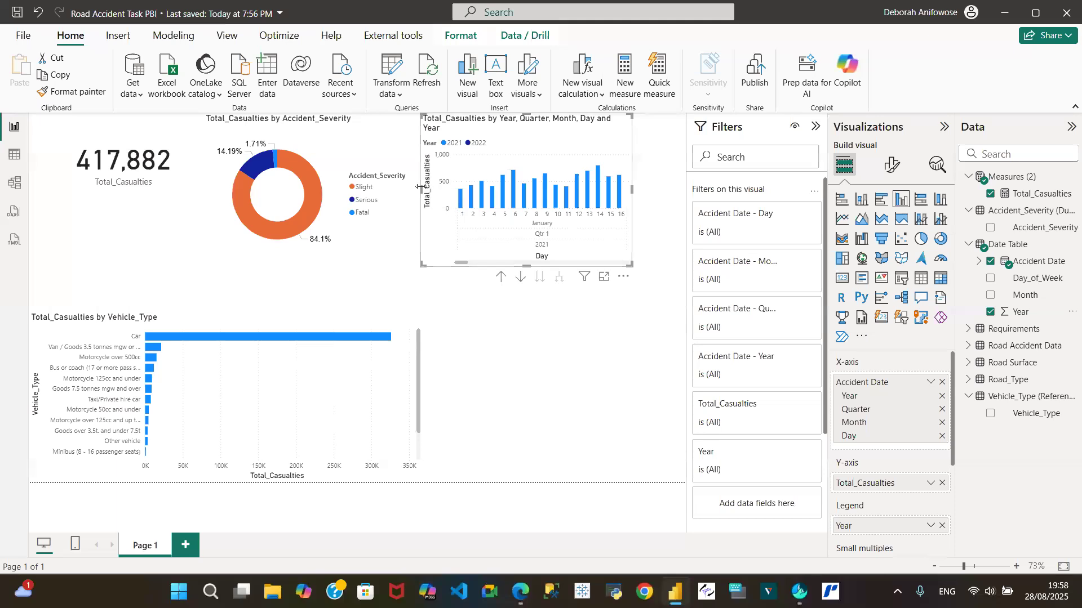
Step: Enlarge the column chart downward, sideways to the page's outer edge and slightly toward the donut chart
{"action": "left_click_drag", "start_coordinate": [421, 188], "coordinate": [406, 189]}
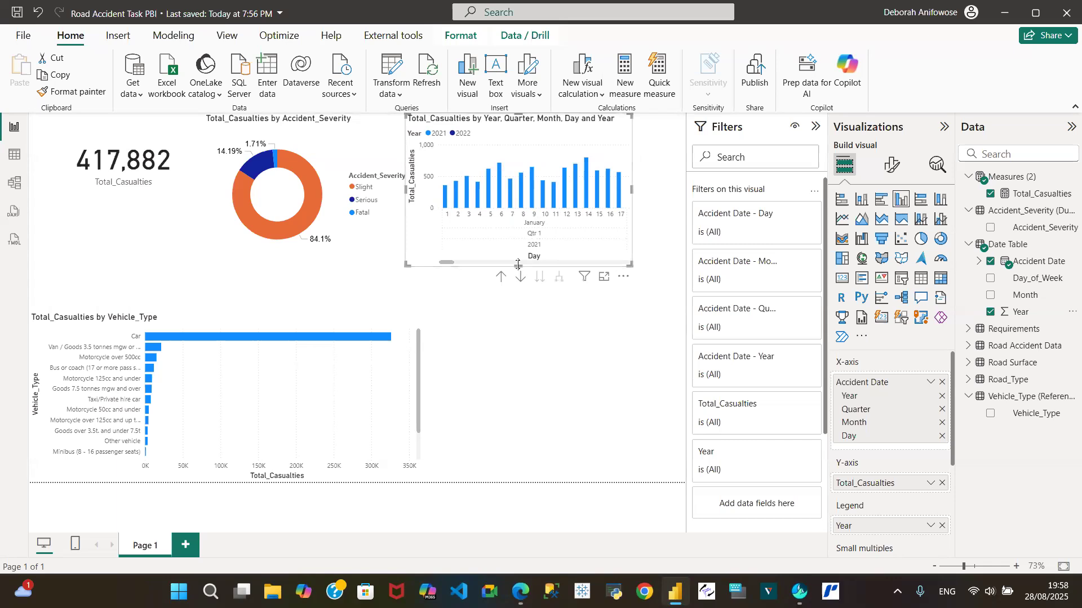
{"action": "left_click_drag", "start_coordinate": [518, 265], "coordinate": [549, 339]}
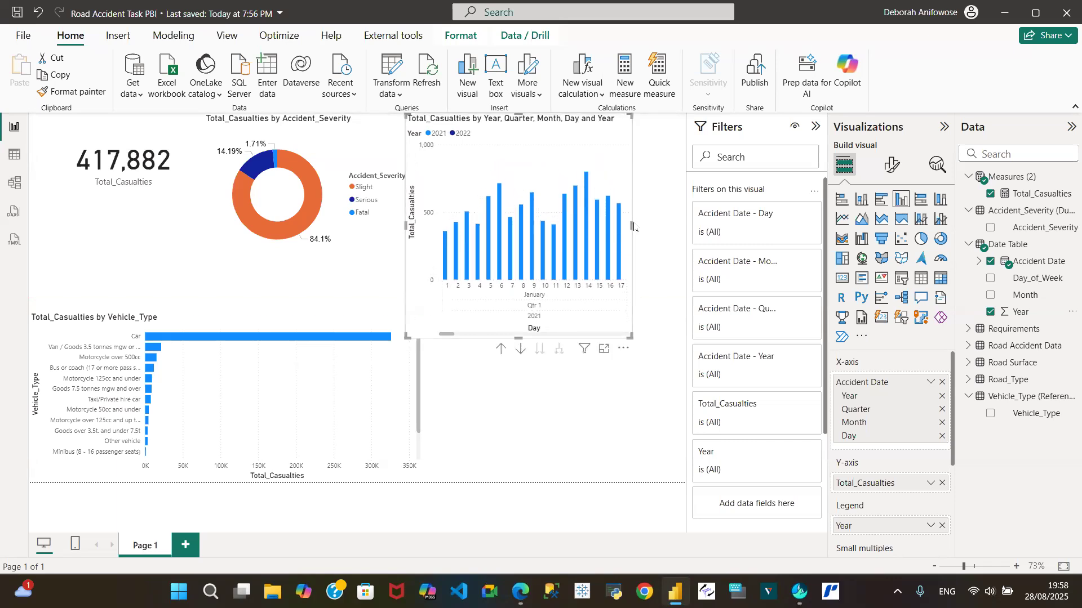
{"action": "left_click_drag", "start_coordinate": [629, 224], "coordinate": [684, 226]}
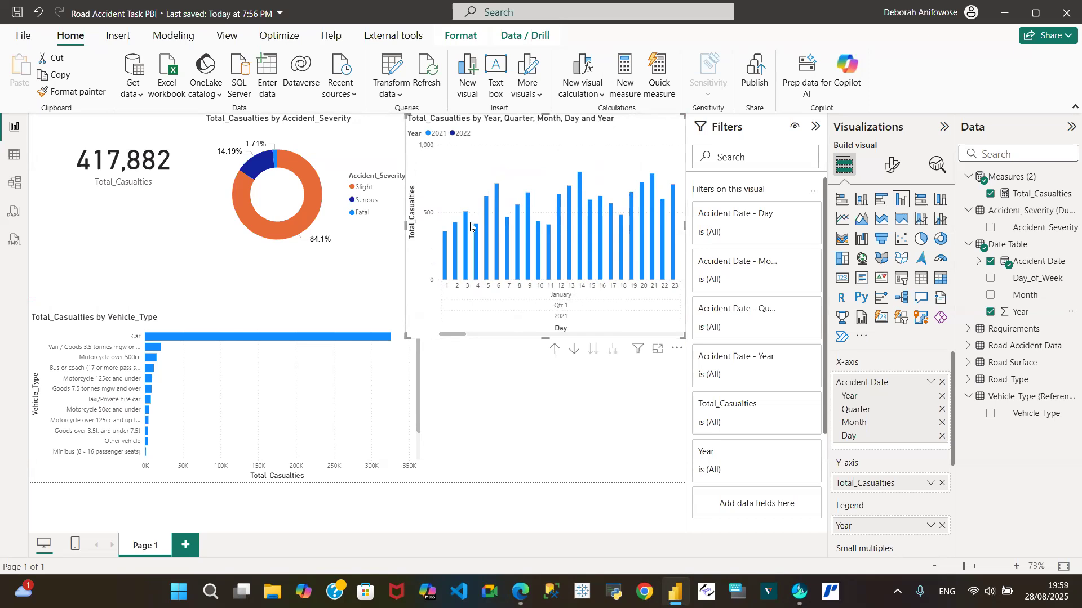
Step: Remove the Day, Quarter and Year levels from the column chart's Accident Date axis, keeping only Month
{"action": "left_click", "coordinate": [943, 437]}
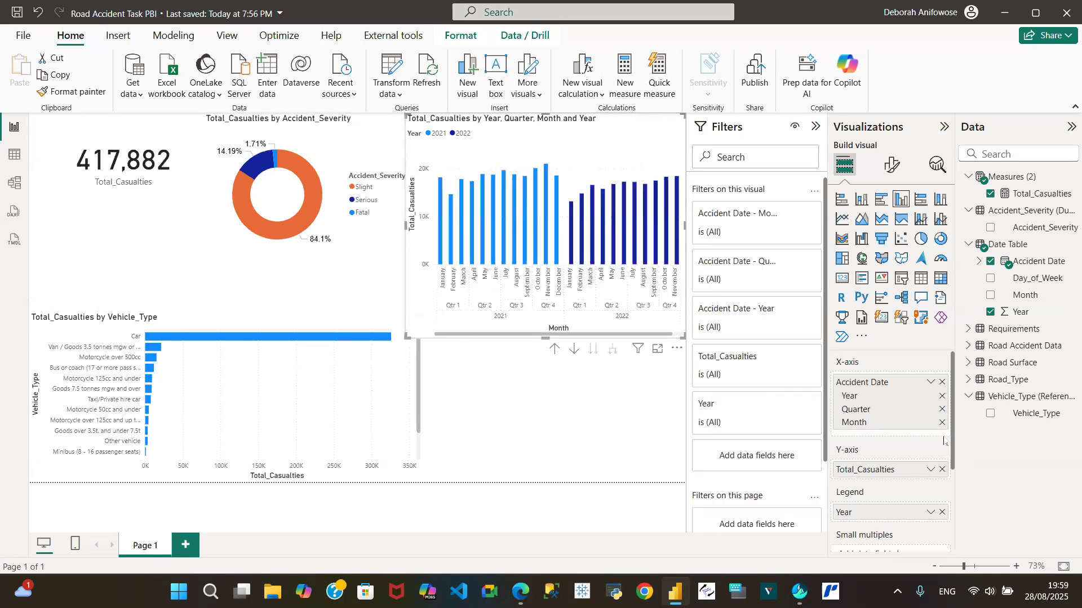
{"action": "left_click", "coordinate": [942, 409]}
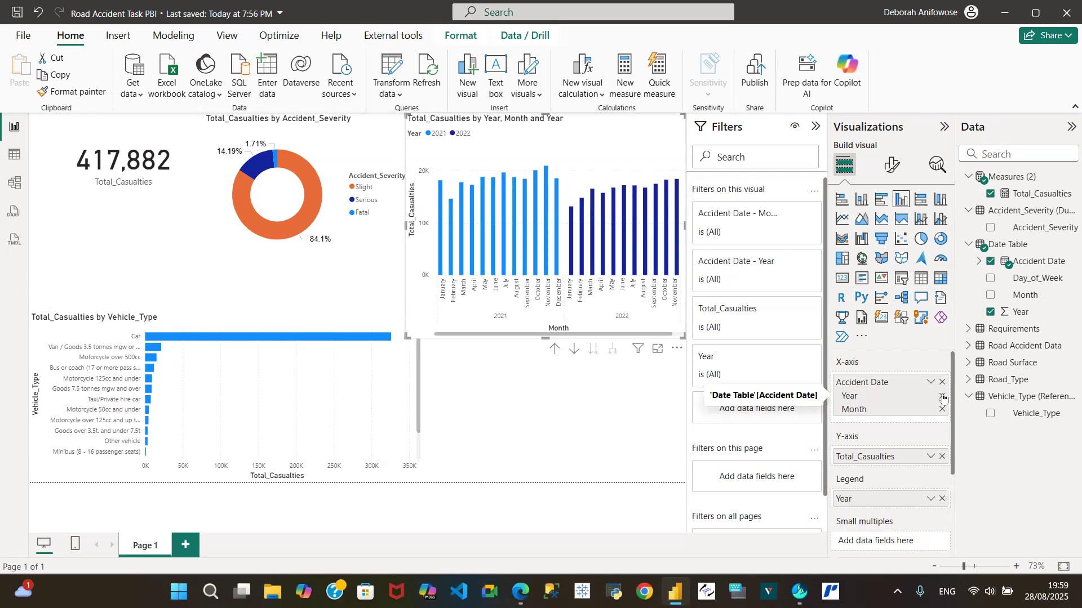
{"action": "left_click", "coordinate": [942, 397]}
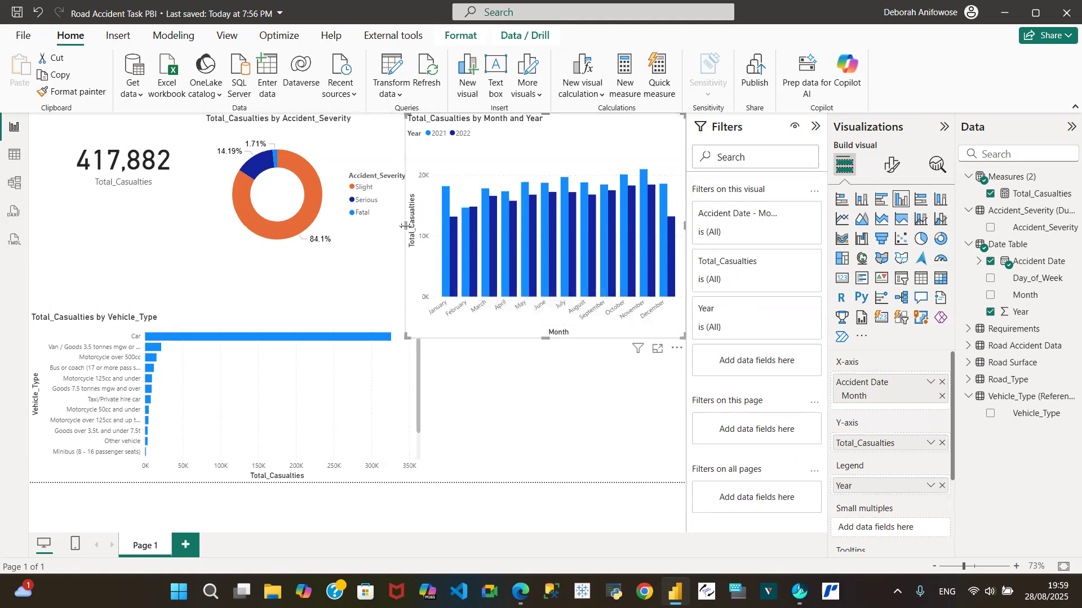
Step: Widen the monthly column chart up to the donut ring and inspect the casualties of its 2021 and 2022 columns
{"action": "left_click_drag", "start_coordinate": [404, 226], "coordinate": [338, 239]}
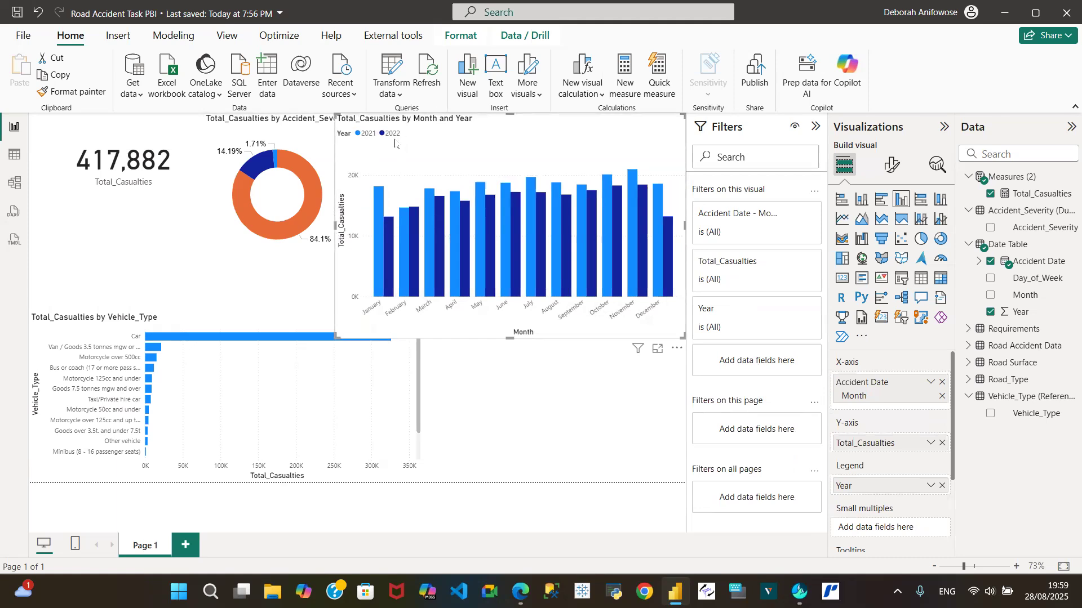
{"action": "mouse_move", "coordinate": [376, 201]}
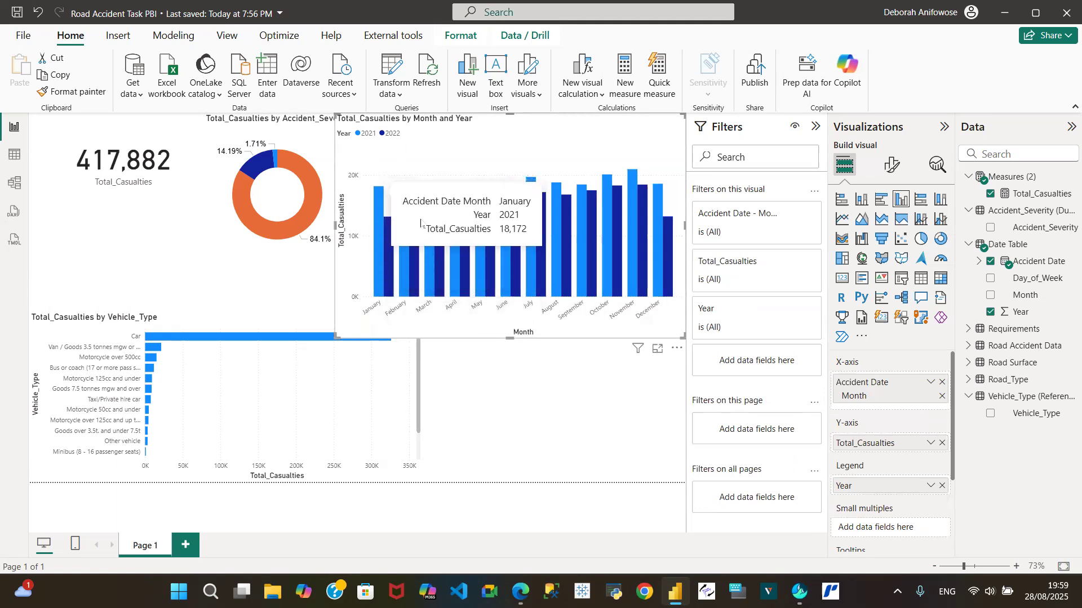
{"action": "mouse_move", "coordinate": [412, 209]}
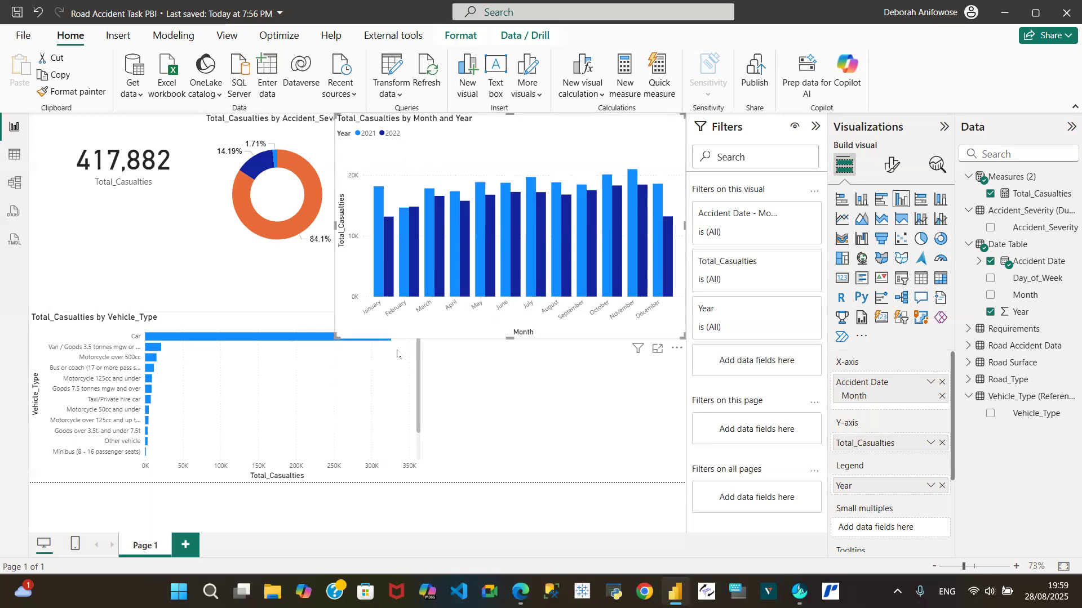
Step: Narrow the vehicle-type bar chart so it ends before the monthly column chart, and select the monthly chart
{"action": "left_click", "coordinate": [294, 329]}
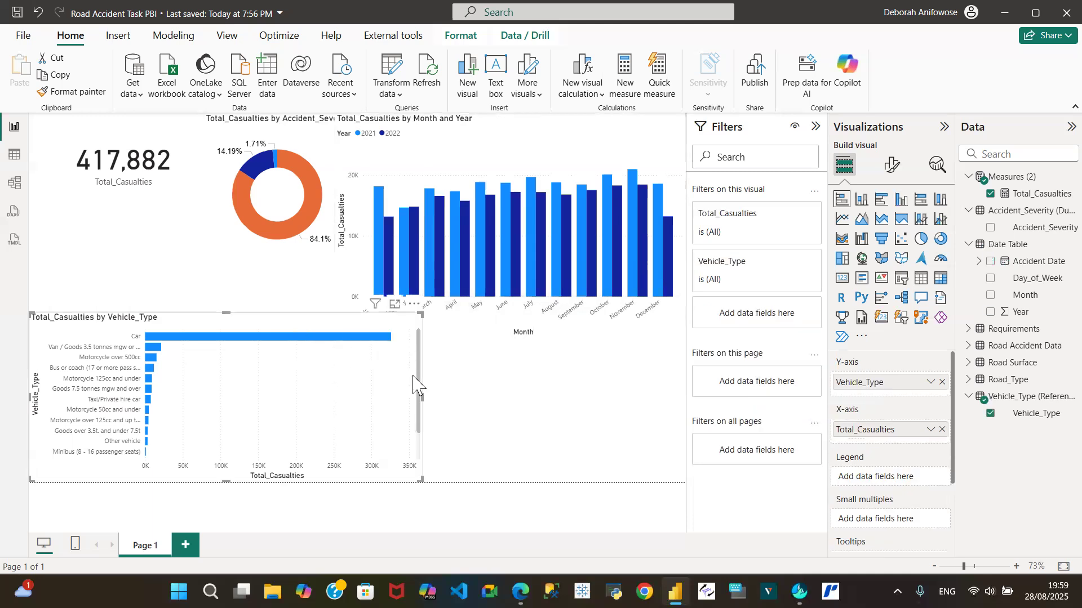
{"action": "left_click_drag", "start_coordinate": [421, 393], "coordinate": [311, 395]}
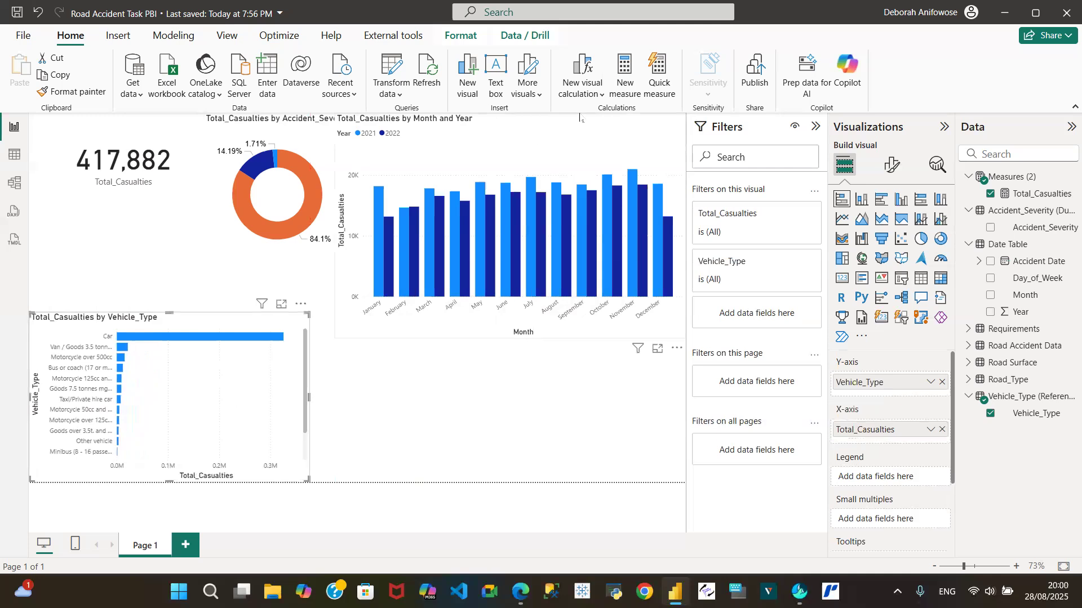
{"action": "left_click", "coordinate": [567, 131]}
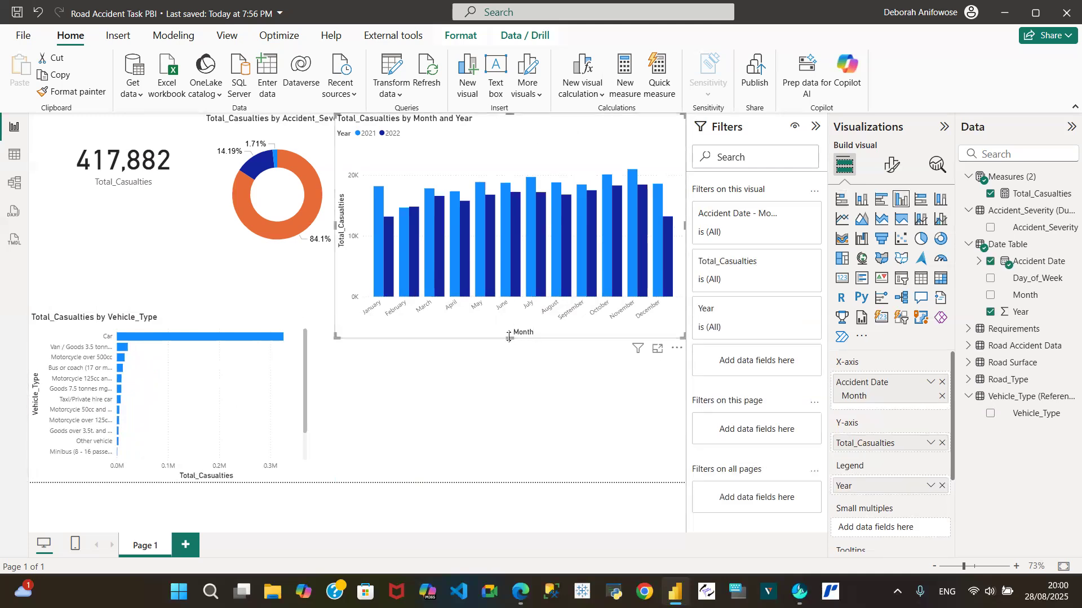
Step: Extend the monthly column chart downward to nearly the page's lower edge, and narrow the total casualties card
{"action": "left_click_drag", "start_coordinate": [509, 336], "coordinate": [509, 448]}
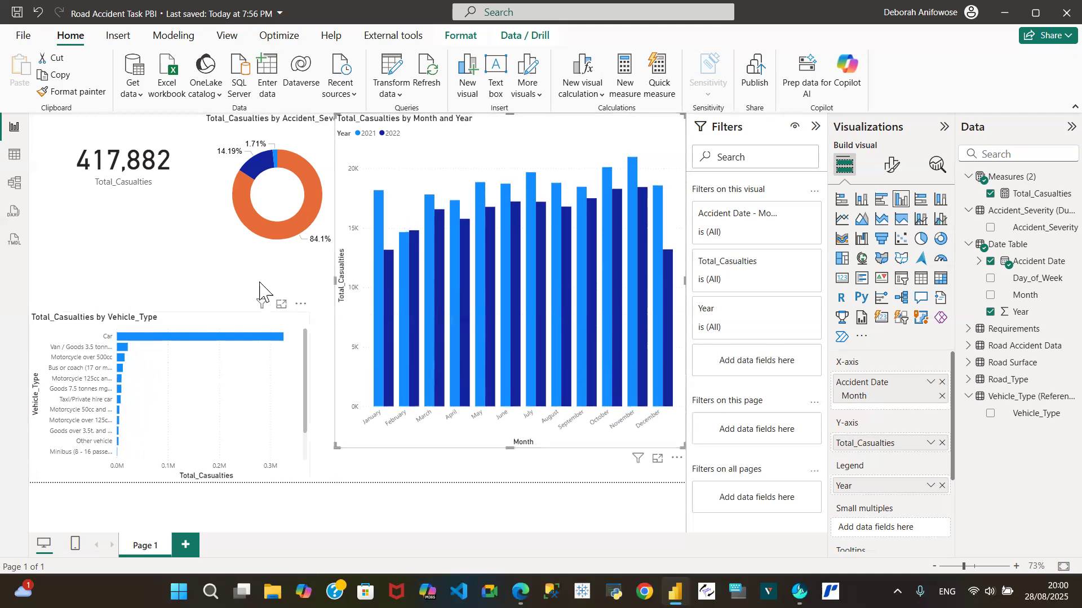
{"action": "left_click", "coordinate": [233, 239]}
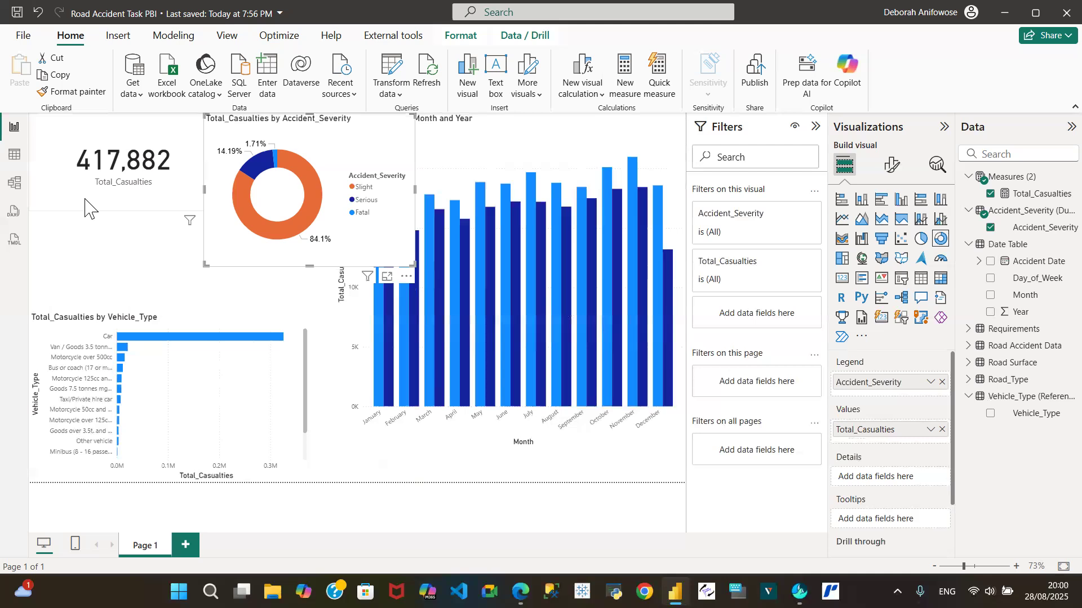
{"action": "left_click", "coordinate": [121, 199]}
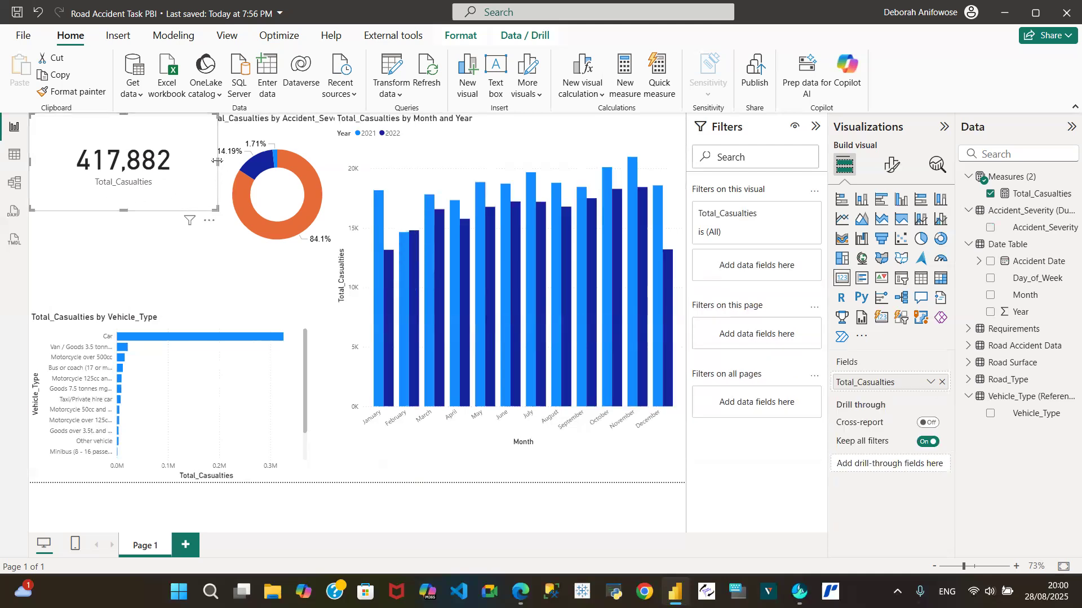
{"action": "left_click_drag", "start_coordinate": [218, 161], "coordinate": [146, 162]}
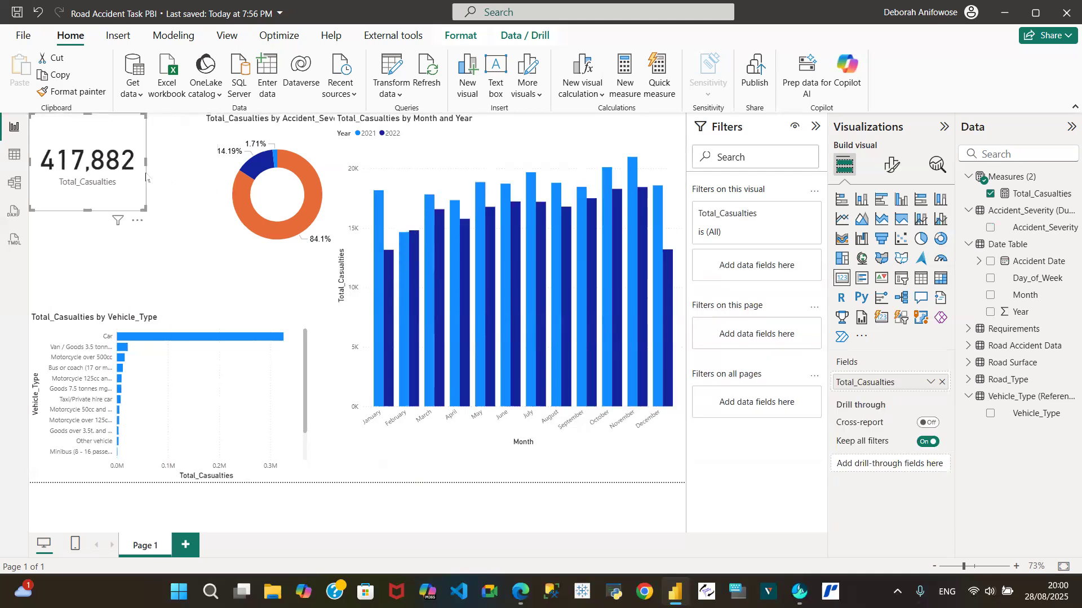
Step: Move the severity donut chart closer to the card, narrow it clear of the monthly chart and extend it down toward the bar chart
{"action": "left_click_drag", "start_coordinate": [226, 225], "coordinate": [187, 220]}
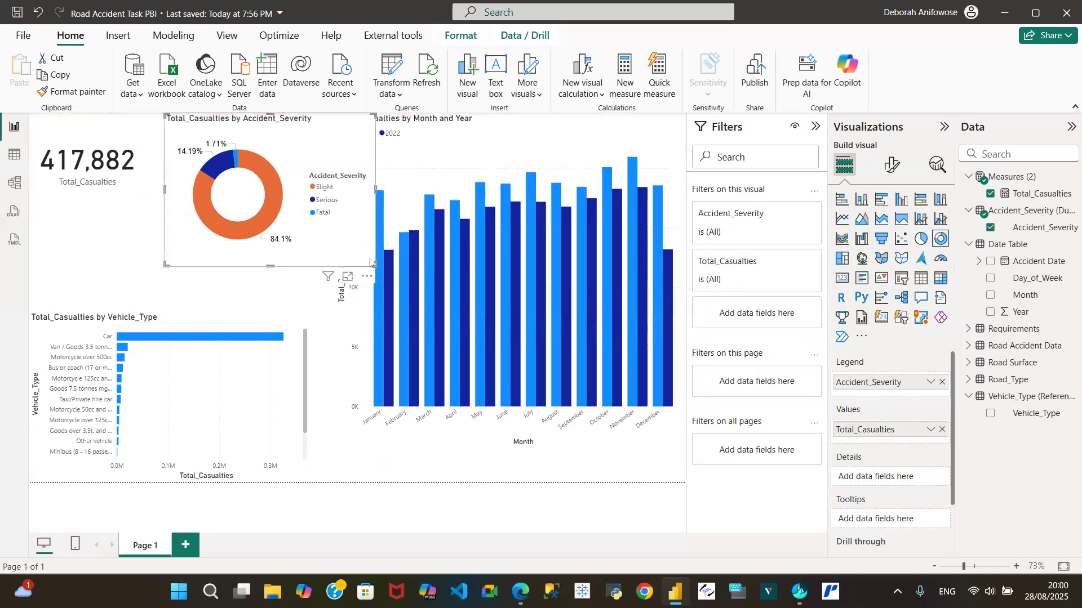
{"action": "left_click_drag", "start_coordinate": [374, 264], "coordinate": [314, 260]}
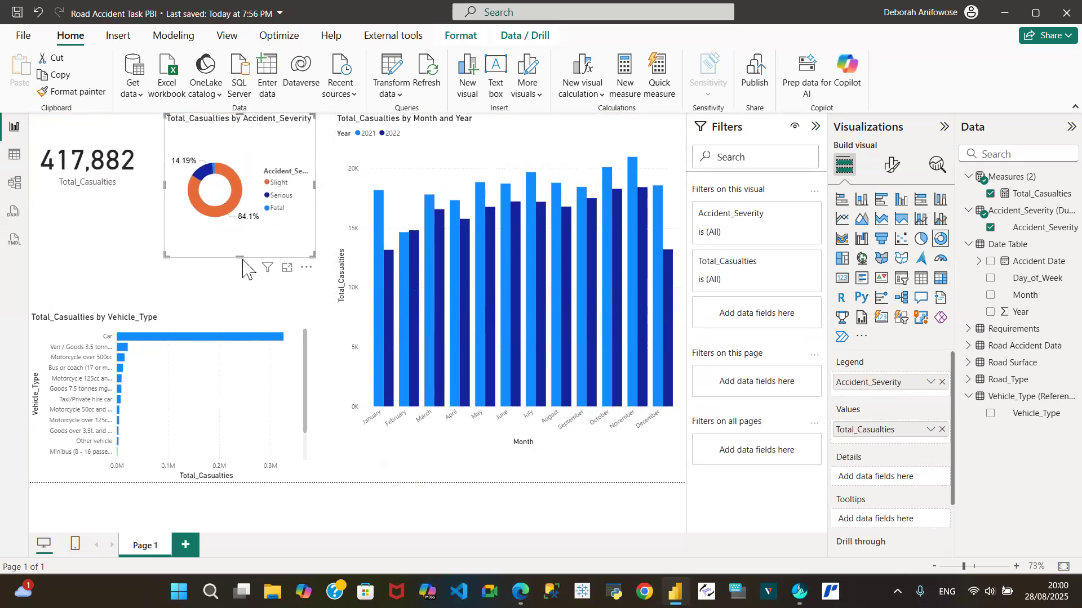
{"action": "left_click_drag", "start_coordinate": [241, 258], "coordinate": [241, 290]}
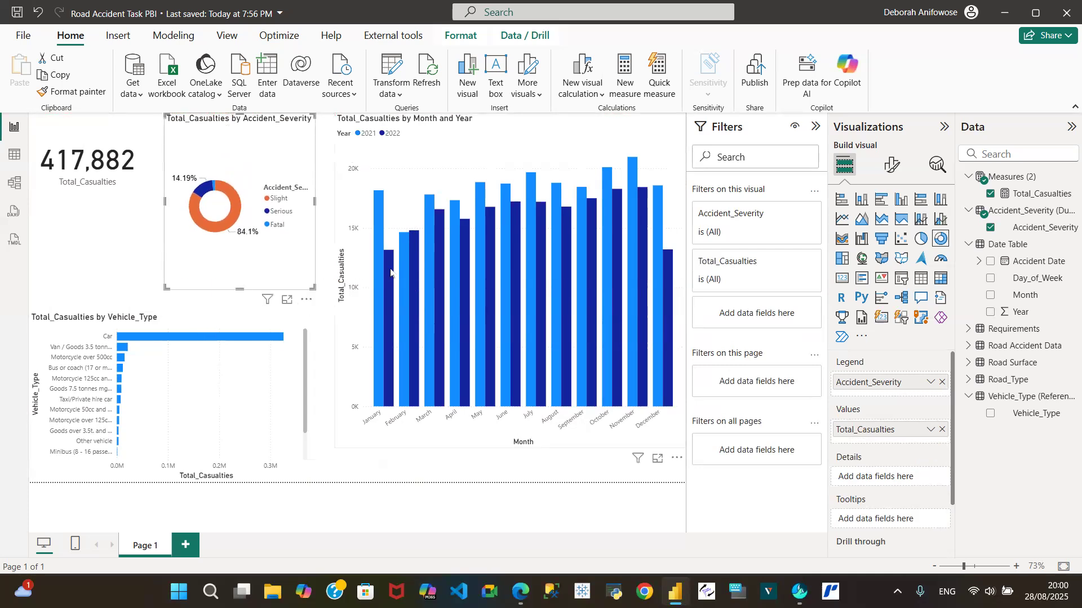
Step: Stretch the monthly column chart down to the page's lower edge, level with the vehicle-type bar chart
{"action": "left_click", "coordinate": [522, 294]}
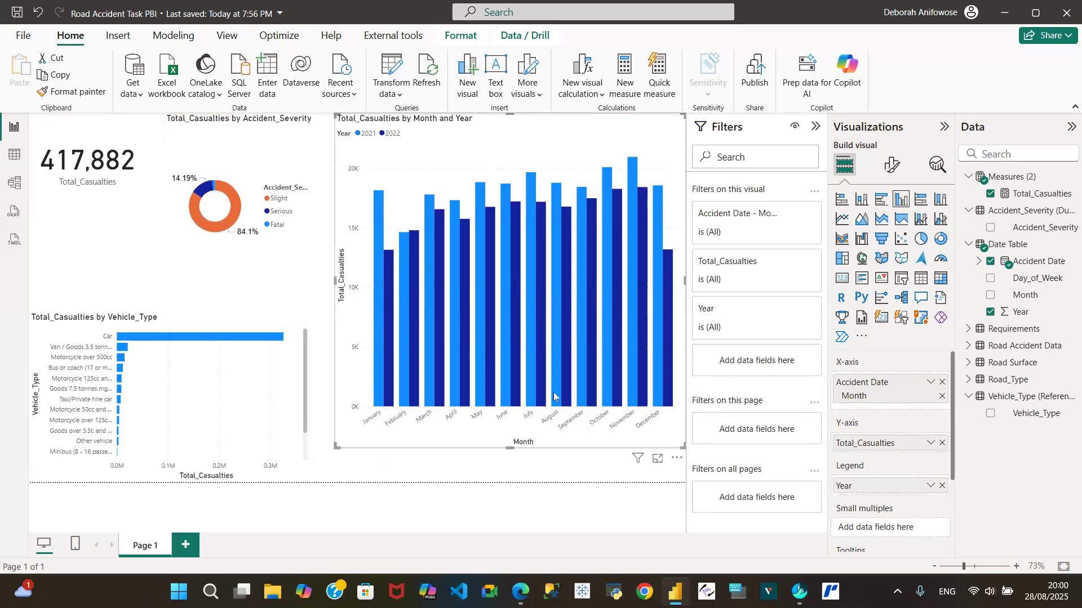
{"action": "left_click_drag", "start_coordinate": [507, 446], "coordinate": [524, 497]}
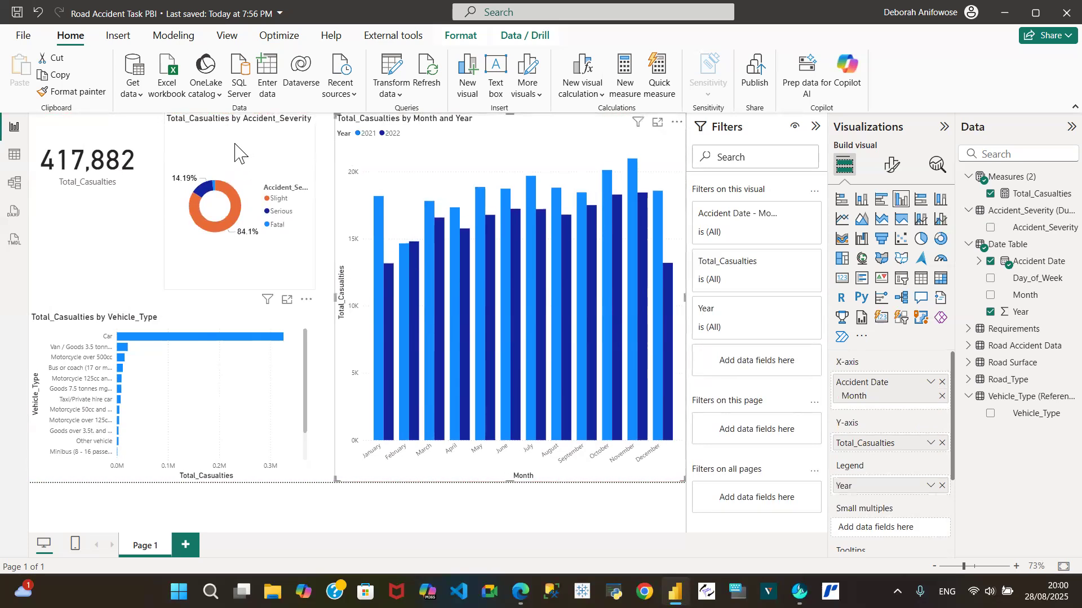
{"action": "left_click", "coordinate": [235, 152]}
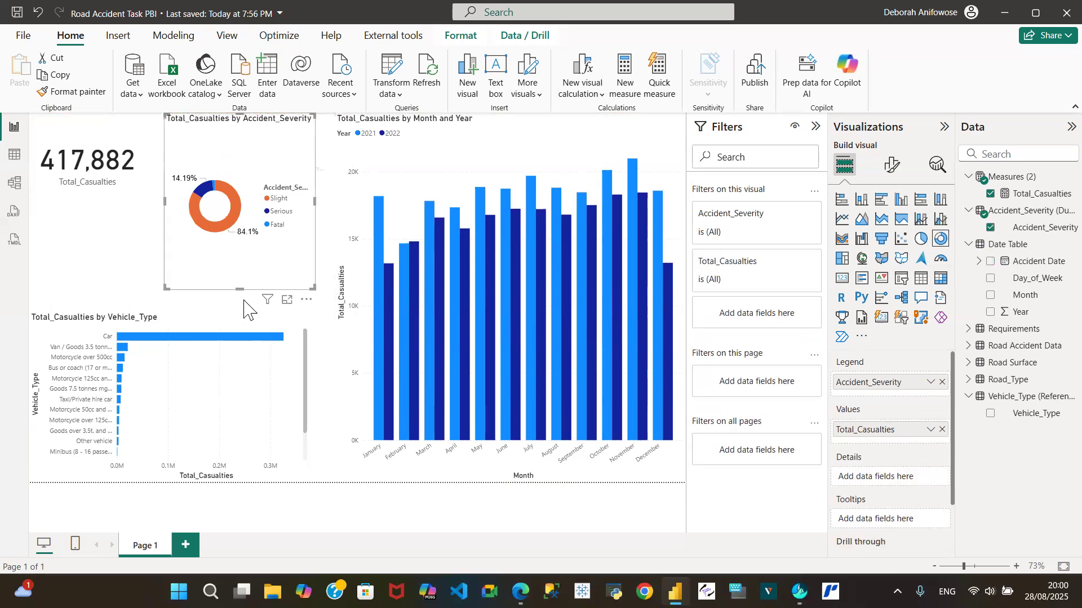
{"action": "left_click", "coordinate": [257, 332]}
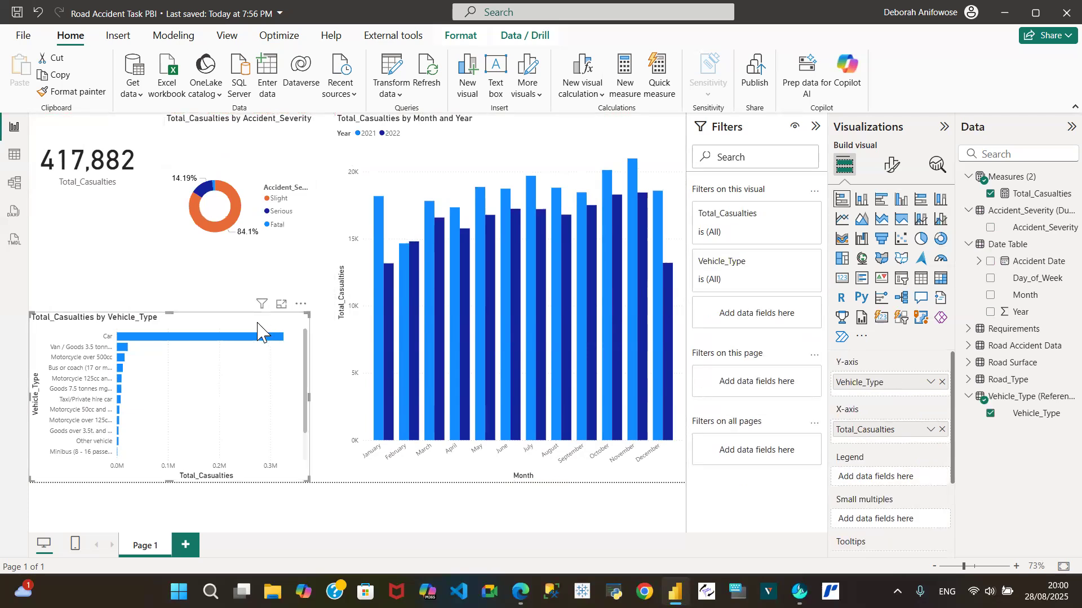
Step: Increase the height of the total casualties card downward into the gap above the vehicle-type bar chart
{"action": "left_click", "coordinate": [90, 211]}
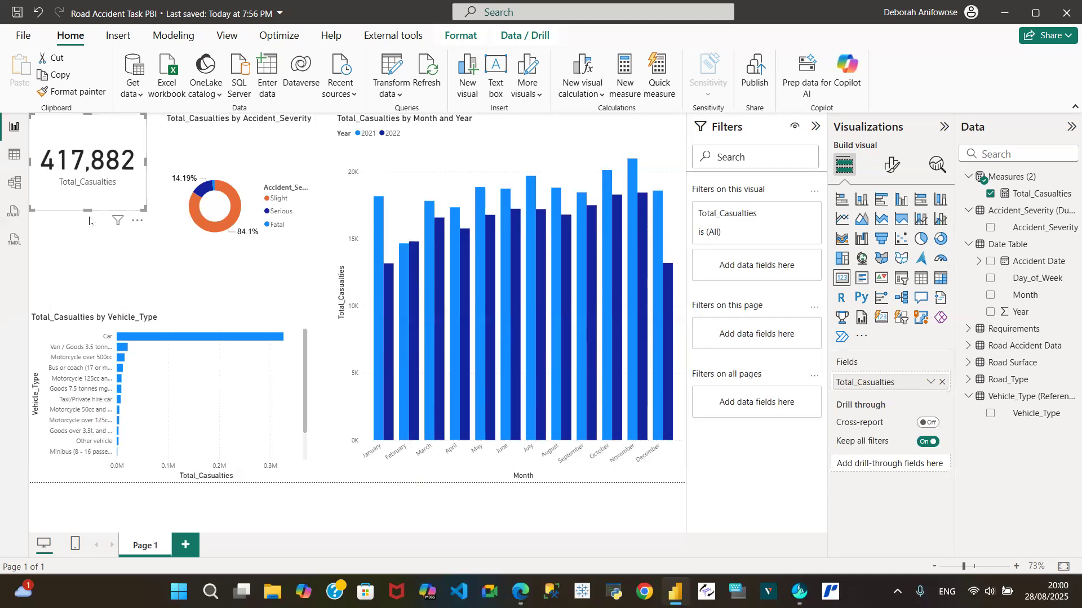
{"action": "left_click_drag", "start_coordinate": [87, 208], "coordinate": [87, 246]}
{"action": "left_click", "coordinate": [212, 286]}
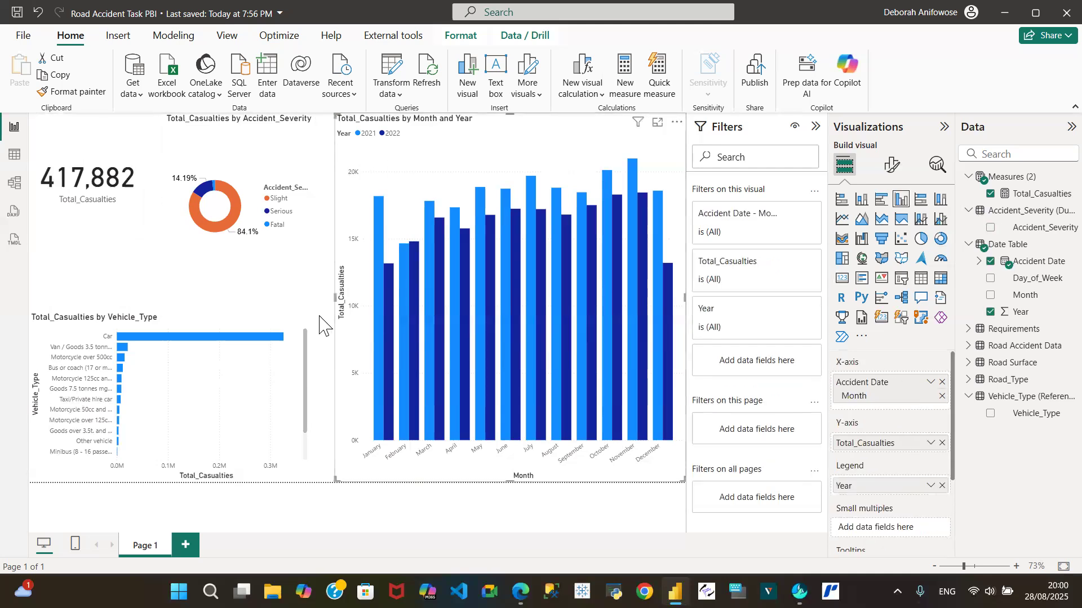
Step: Narrow the monthly column chart on the side facing the donut chart, and widen the donut chart into the freed space
{"action": "left_click_drag", "start_coordinate": [336, 297], "coordinate": [395, 299]}
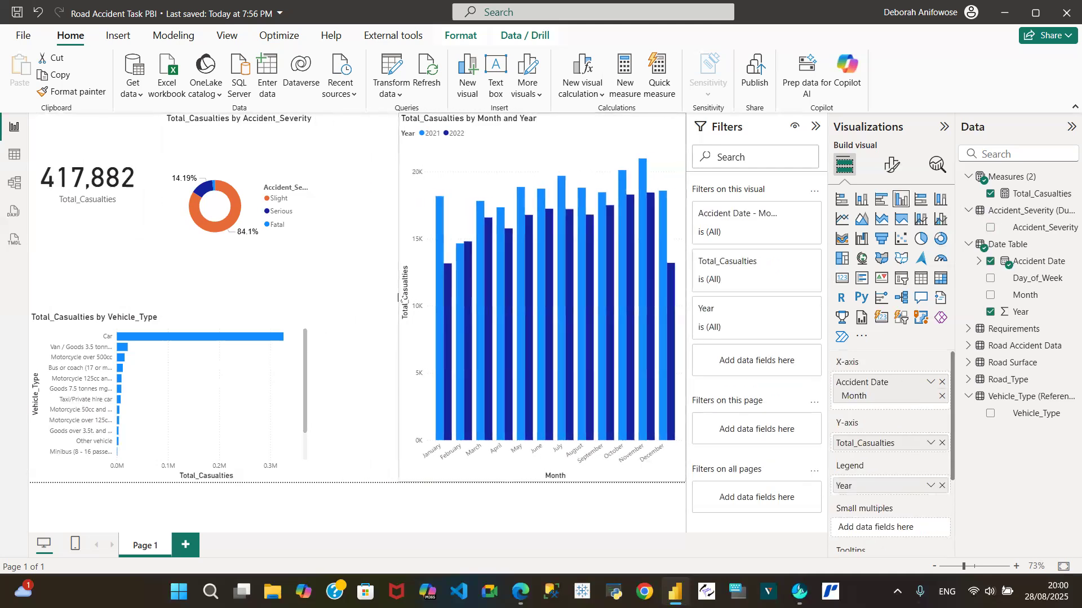
{"action": "left_click", "coordinate": [255, 141]}
{"action": "left_click_drag", "start_coordinate": [314, 199], "coordinate": [377, 199]}
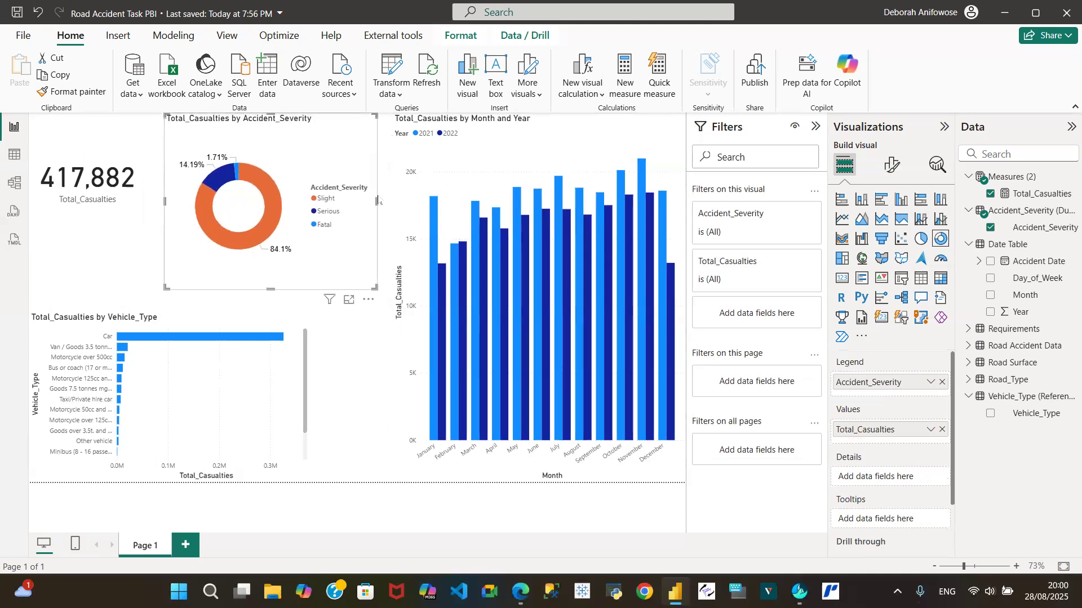
Step: Shift the severity donut chart slightly toward the monthly column chart and save the report
{"action": "left_click_drag", "start_coordinate": [299, 155], "coordinate": [318, 154]}
{"action": "left_click", "coordinate": [16, 12]}
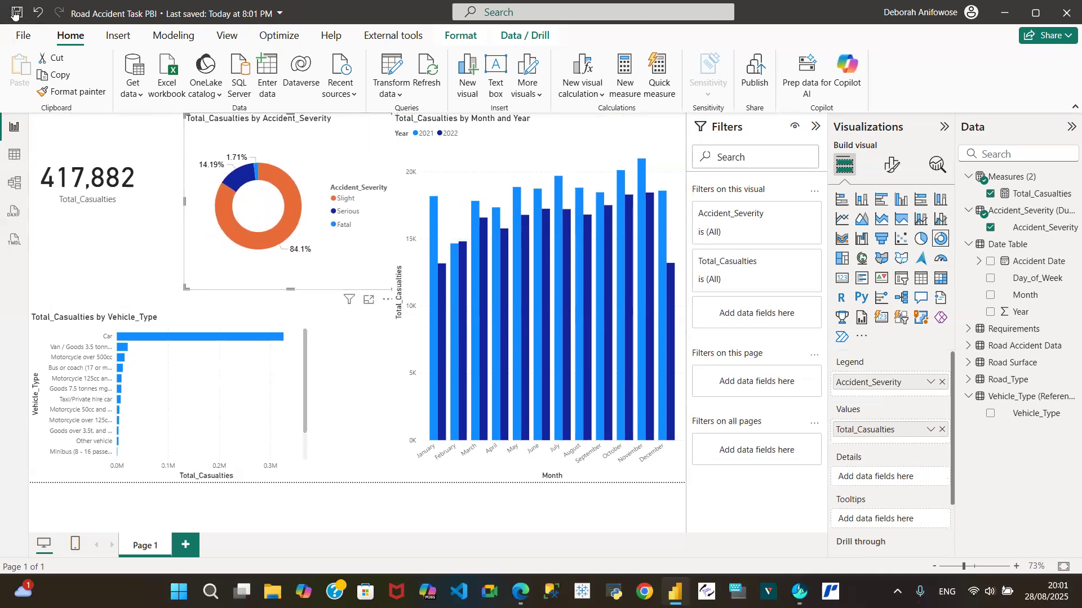